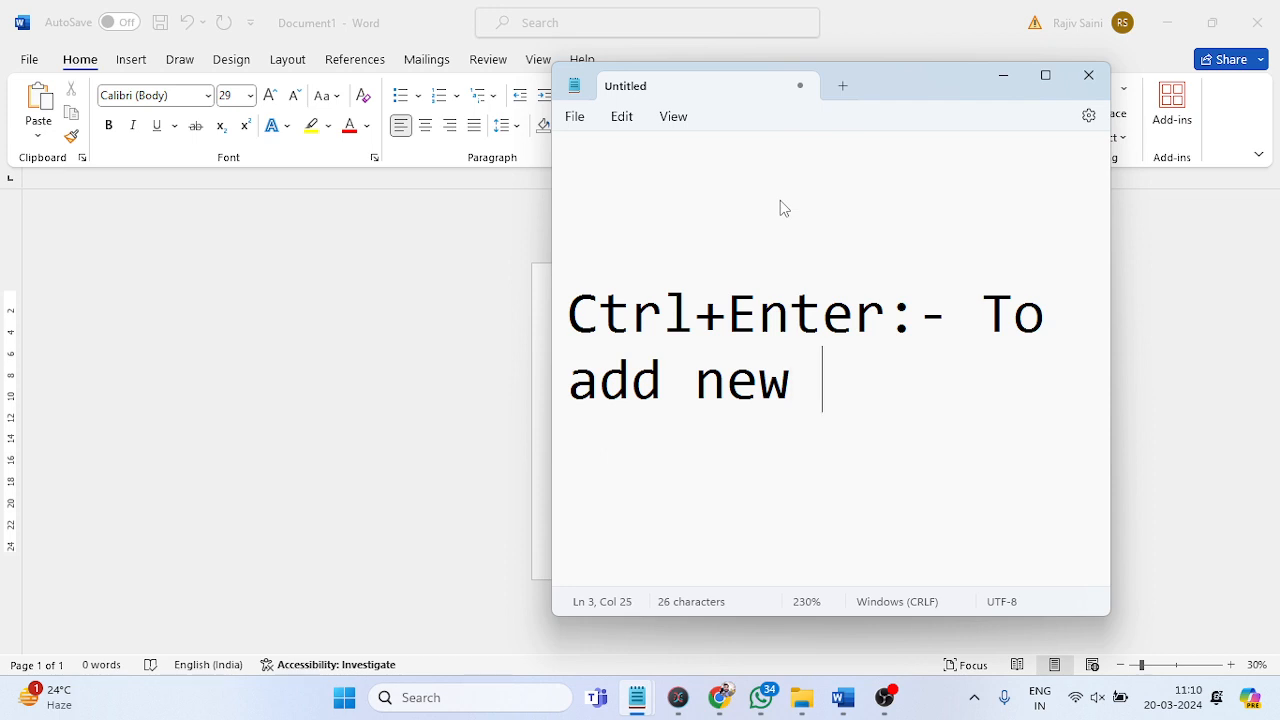
# Switch to the blank Word document and add two new pages with page breaks.
pyautogui.click(971, 9)
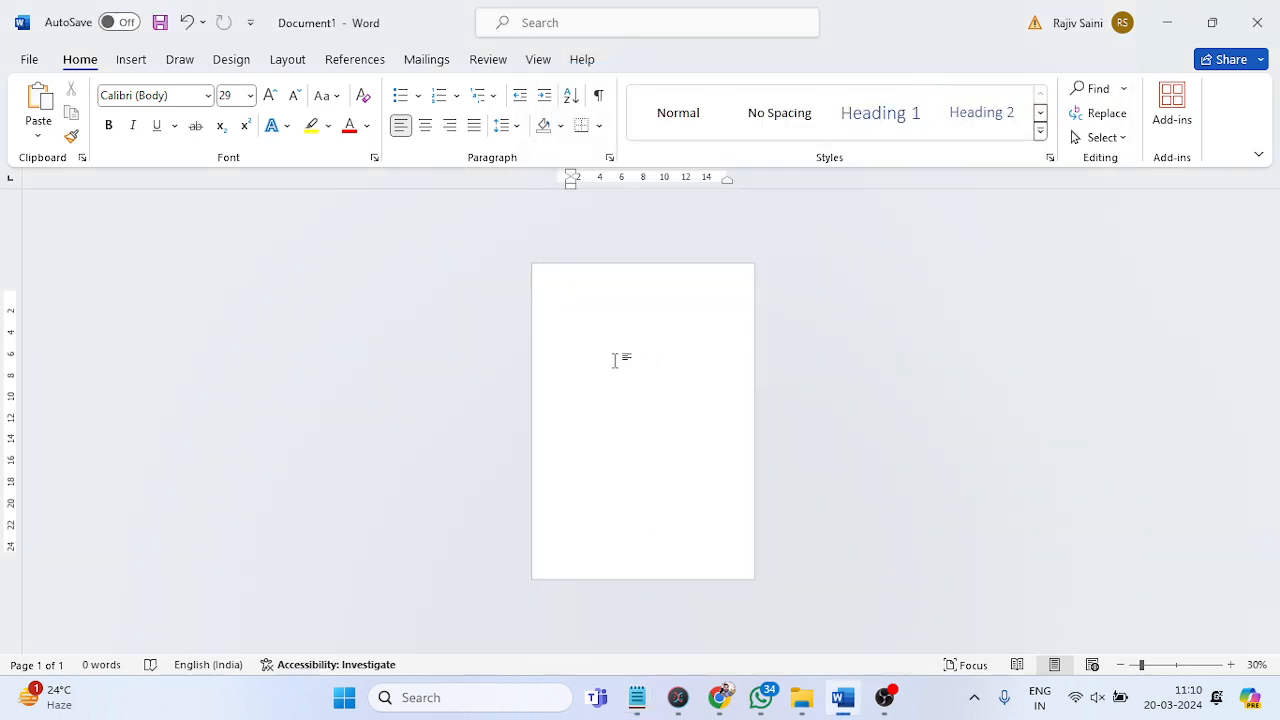
pyautogui.scroll(-2, 632, 363)
pyautogui.scroll(5, 695, 422)
pyautogui.scroll(-5, 780, 386)
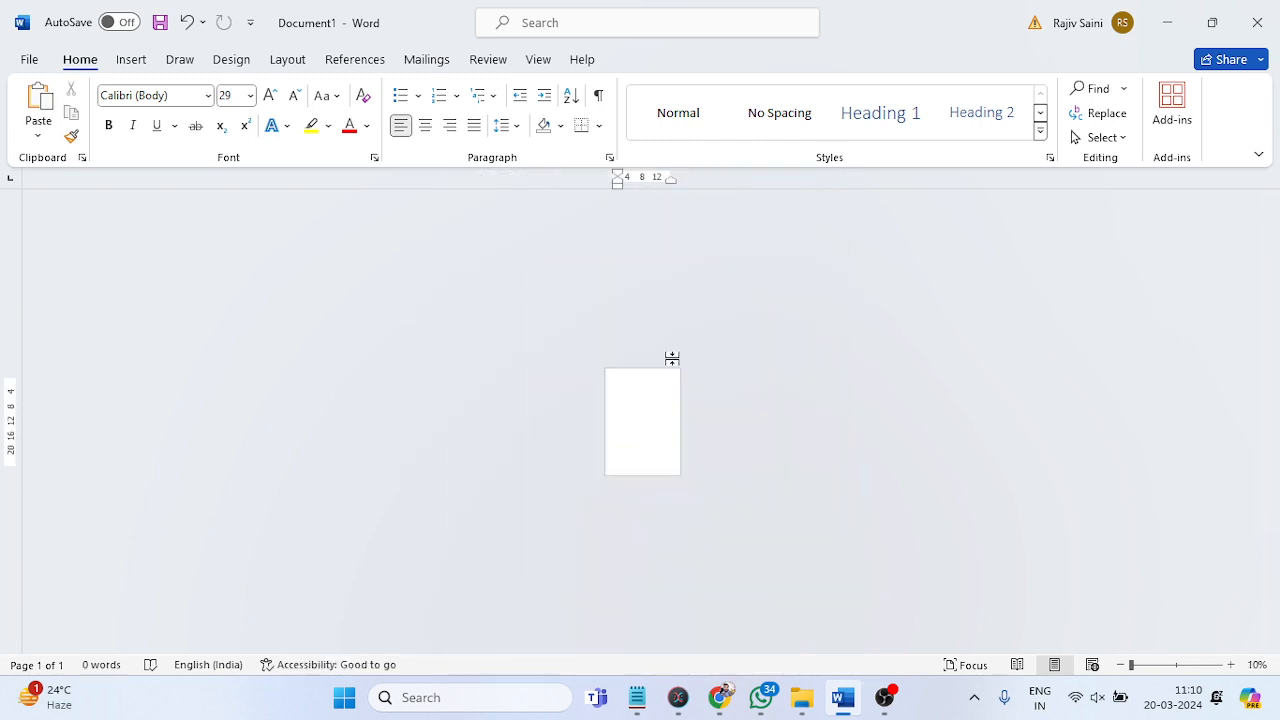
pyautogui.scroll(1, 688, 401)
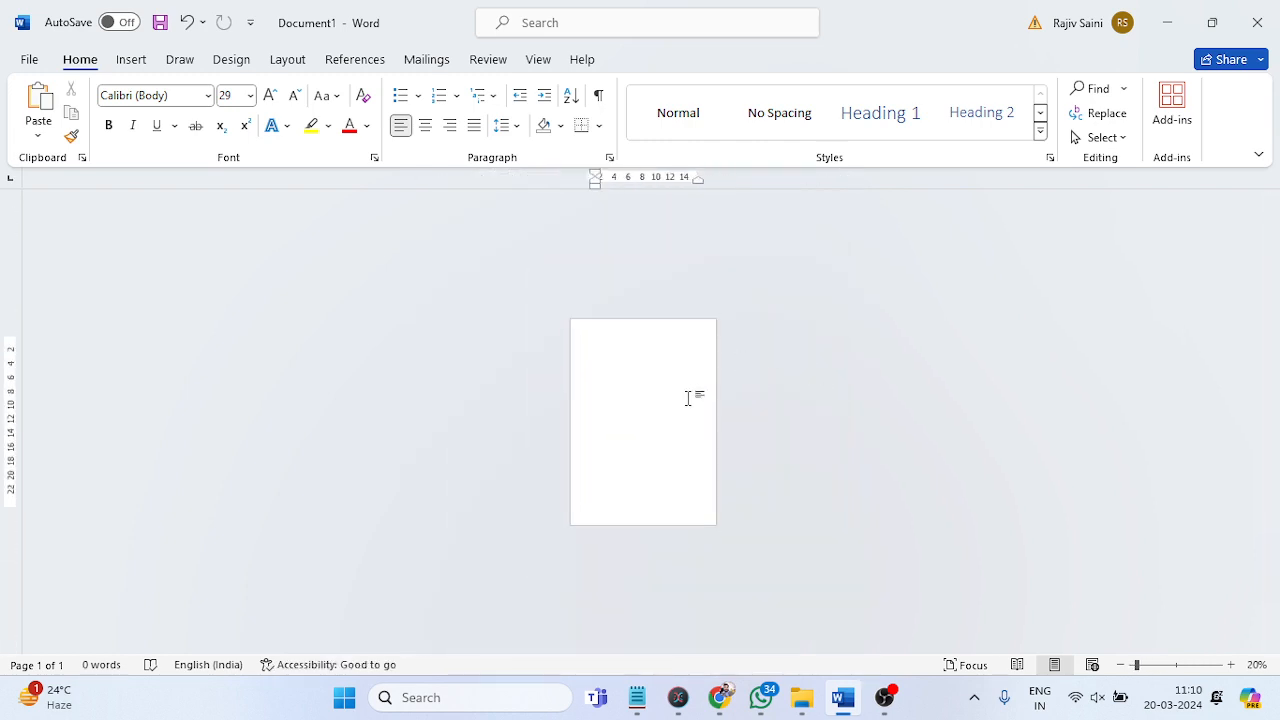
pyautogui.hotkey('ctrl', 'Return')
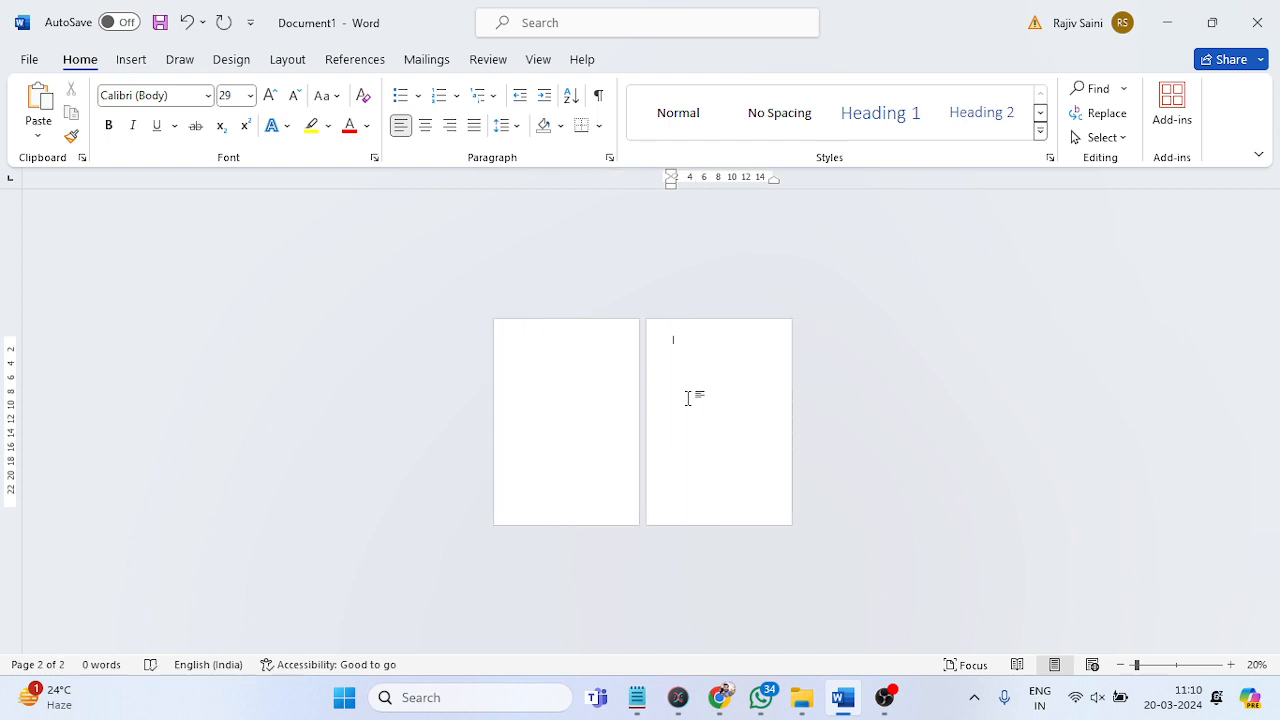
pyautogui.hotkey('ctrl', 'Return')
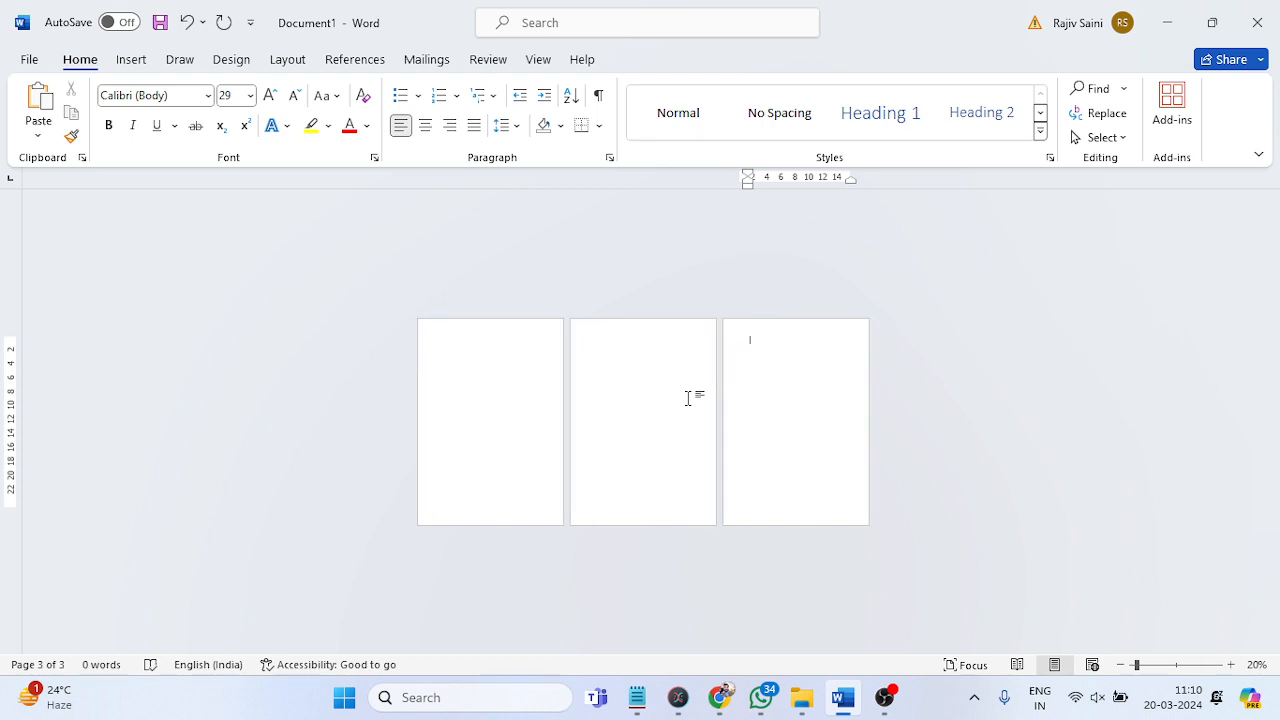
# Switch to the Notepad notes, maximize the window and prefix the existing line with "1.".
pyautogui.hotkey('alt', 'Tab')
pyautogui.click(1045, 75)
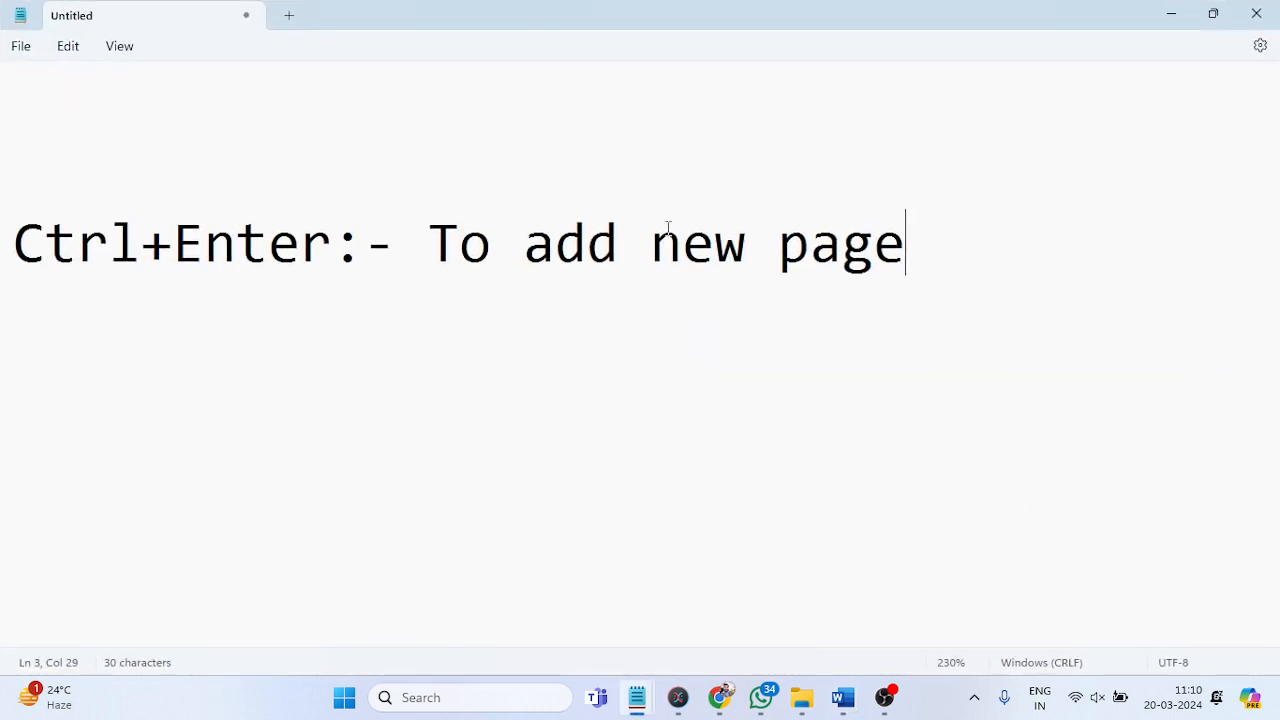
pyautogui.click(16, 248)
pyautogui.write('1.')
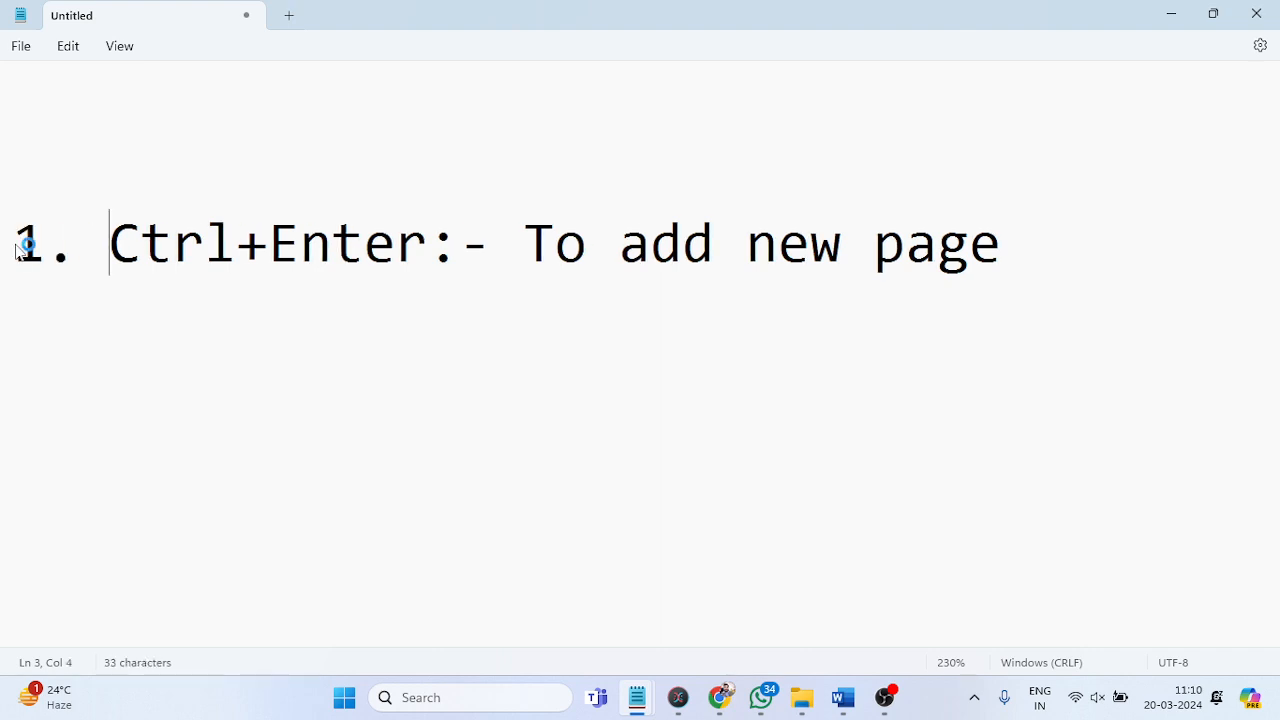
# Add a second line reading "2. Blank Page:-" below the first note.
pyautogui.moveTo(1008, 249); pyautogui.dragTo(272, 251)
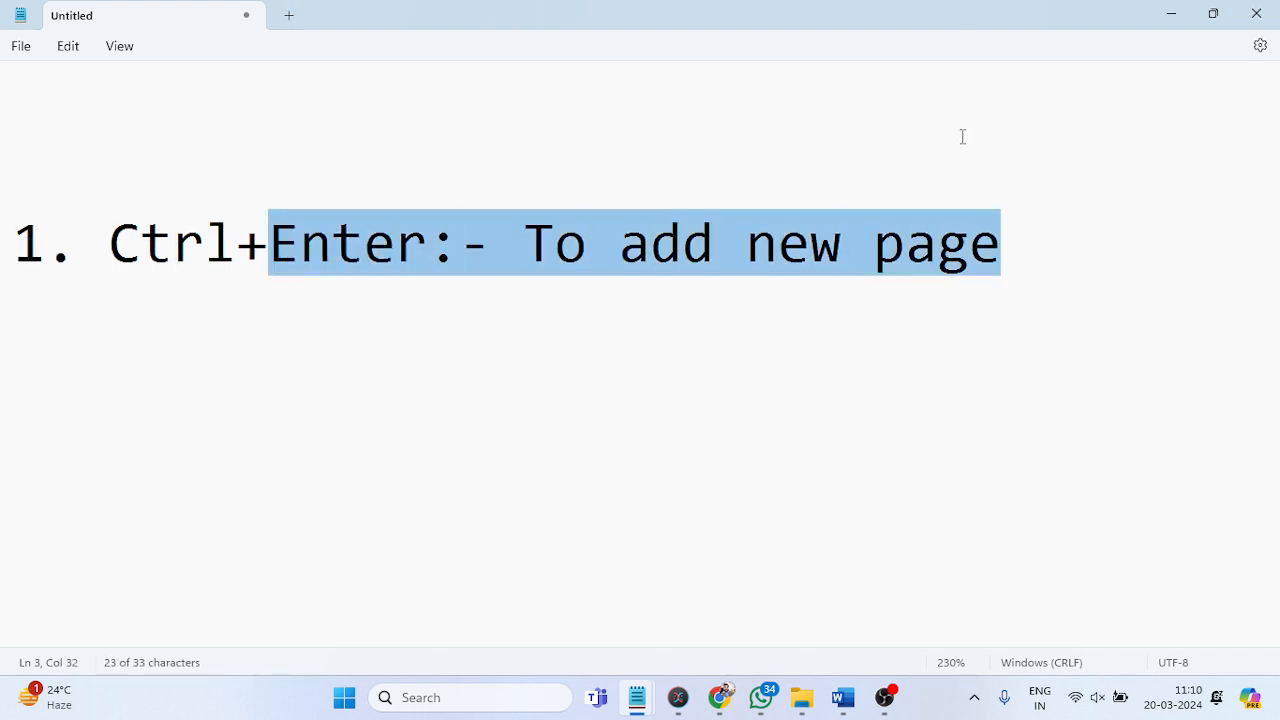
pyautogui.click(1021, 229)
pyautogui.press('Return')
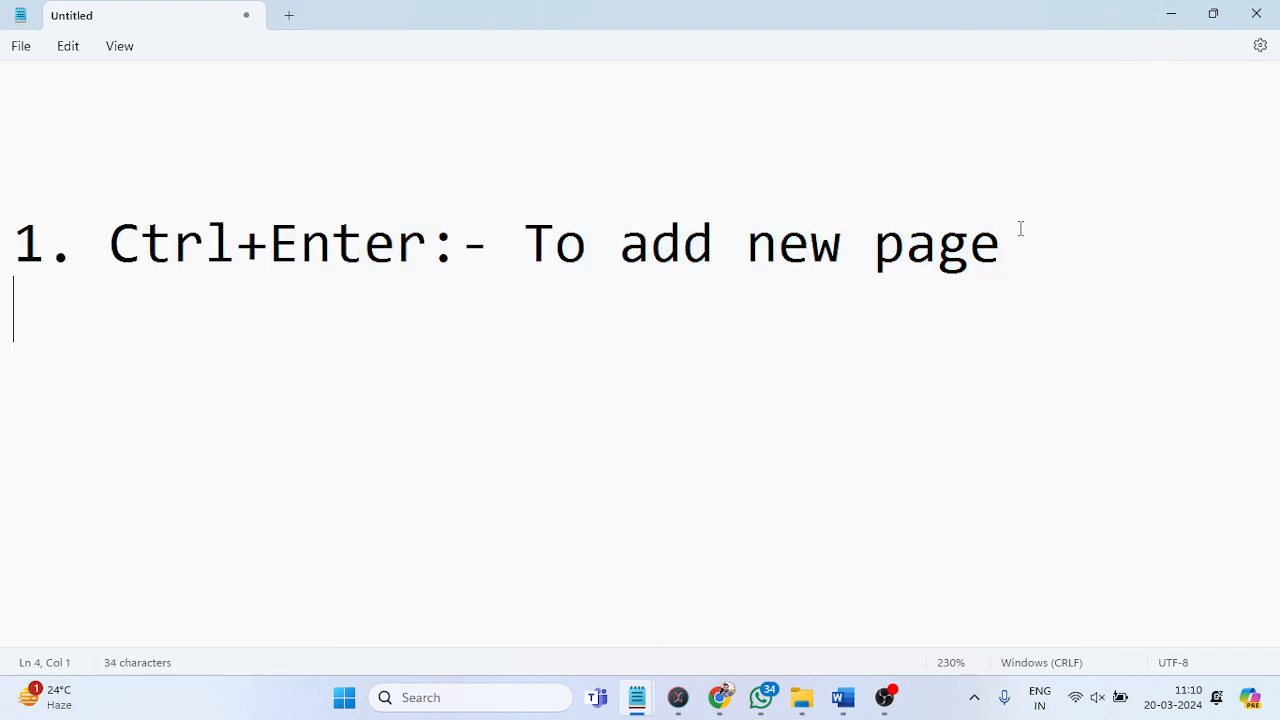
pyautogui.write('2. Blan')
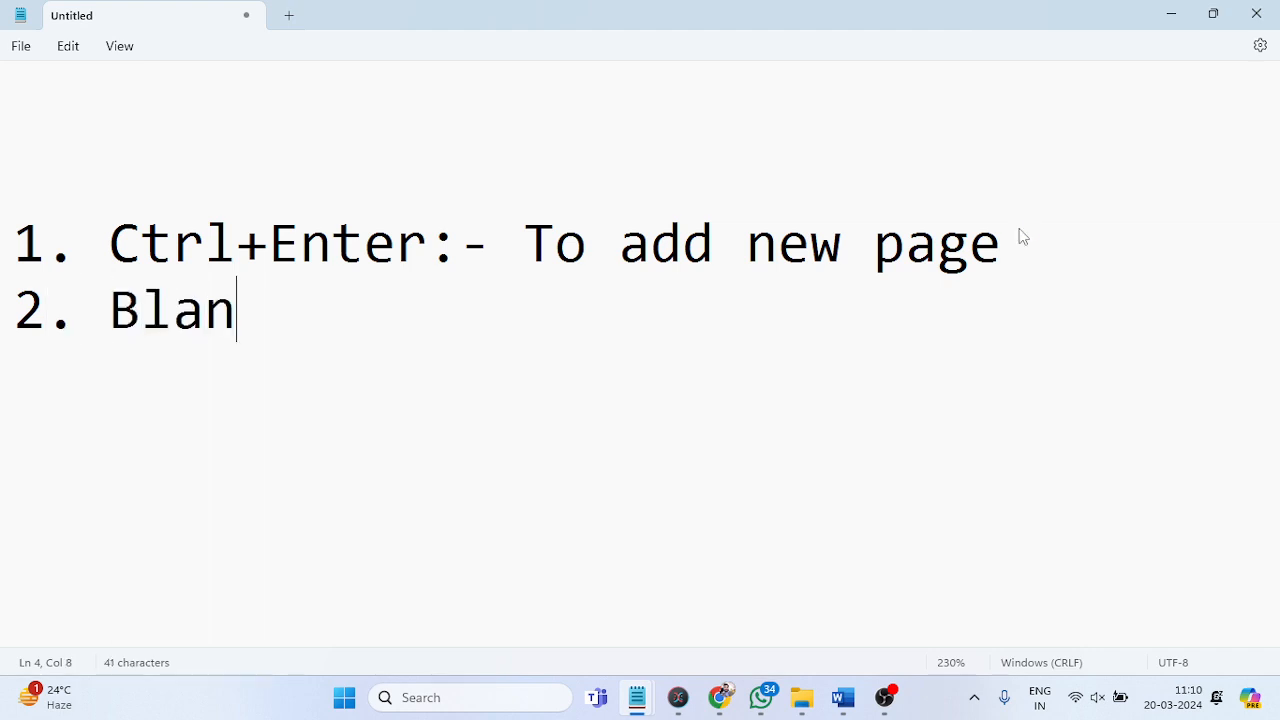
pyautogui.write('k Page:-')
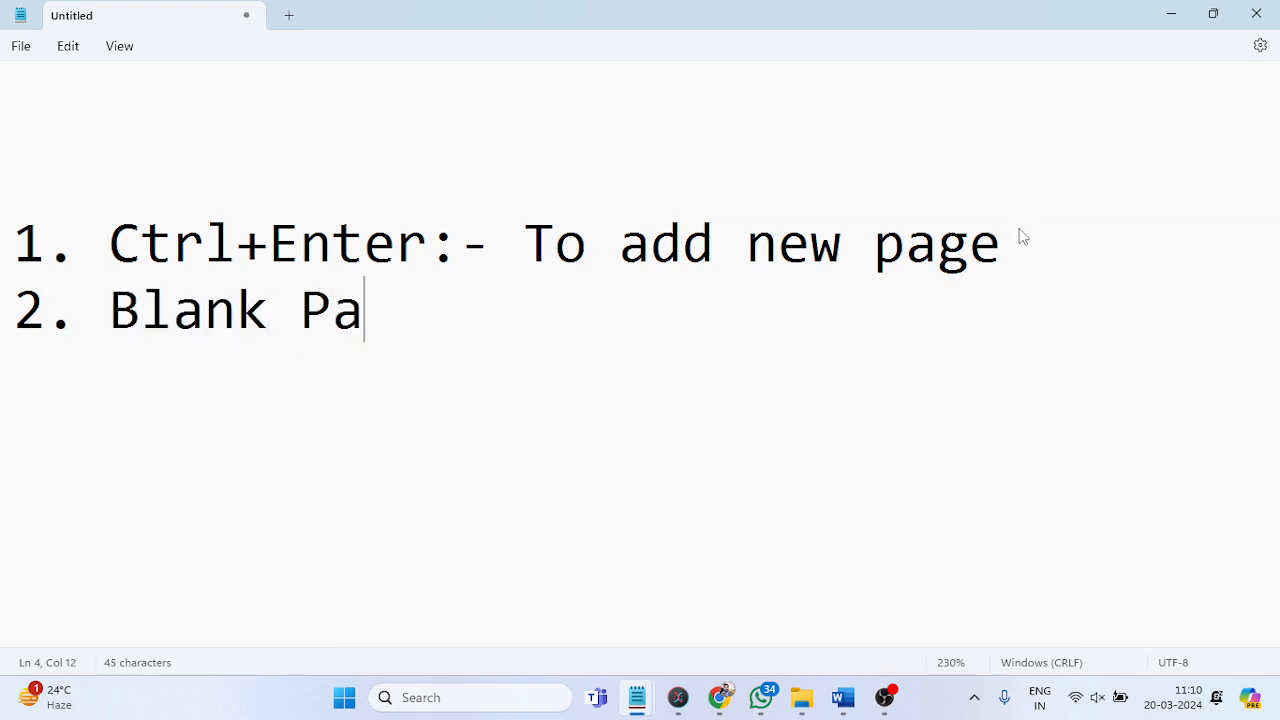
# Minimize Notepad and insert two blank pages into the Word document from its first page.
pyautogui.click(1171, 15)
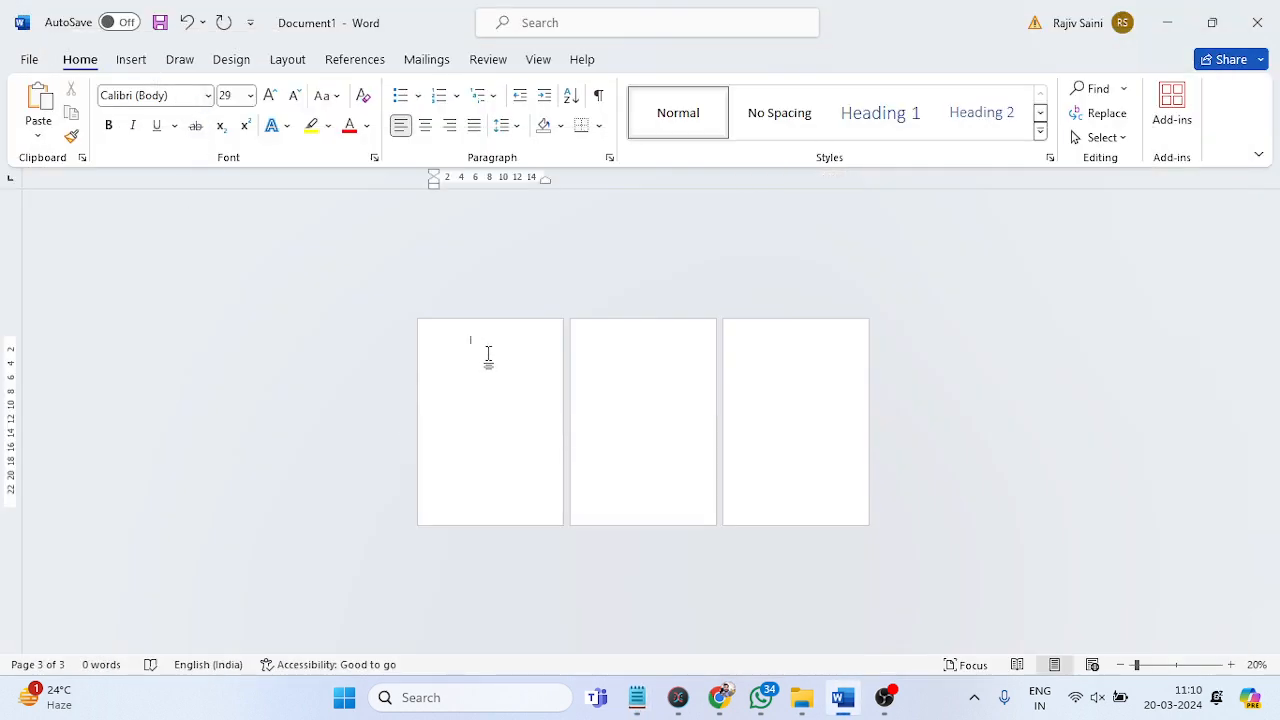
pyautogui.scroll(5, 554, 340)
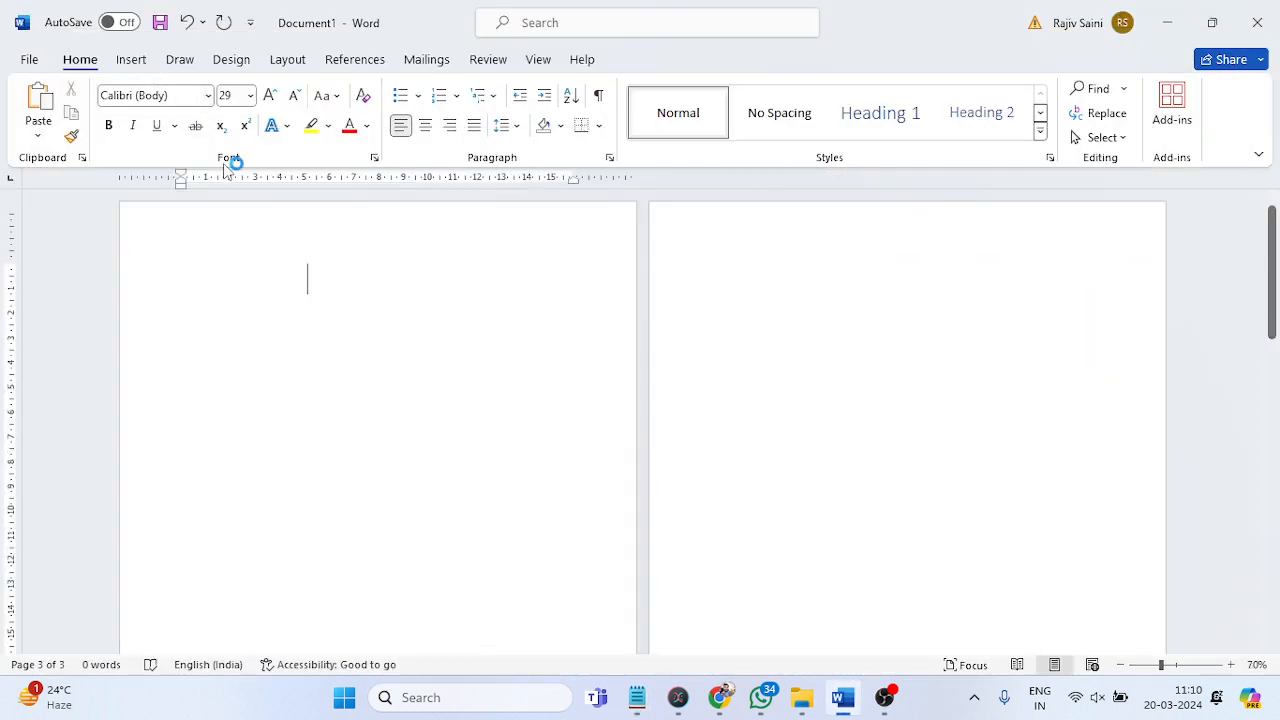
pyautogui.click(131, 60)
pyautogui.scroll(-3, 365, 276)
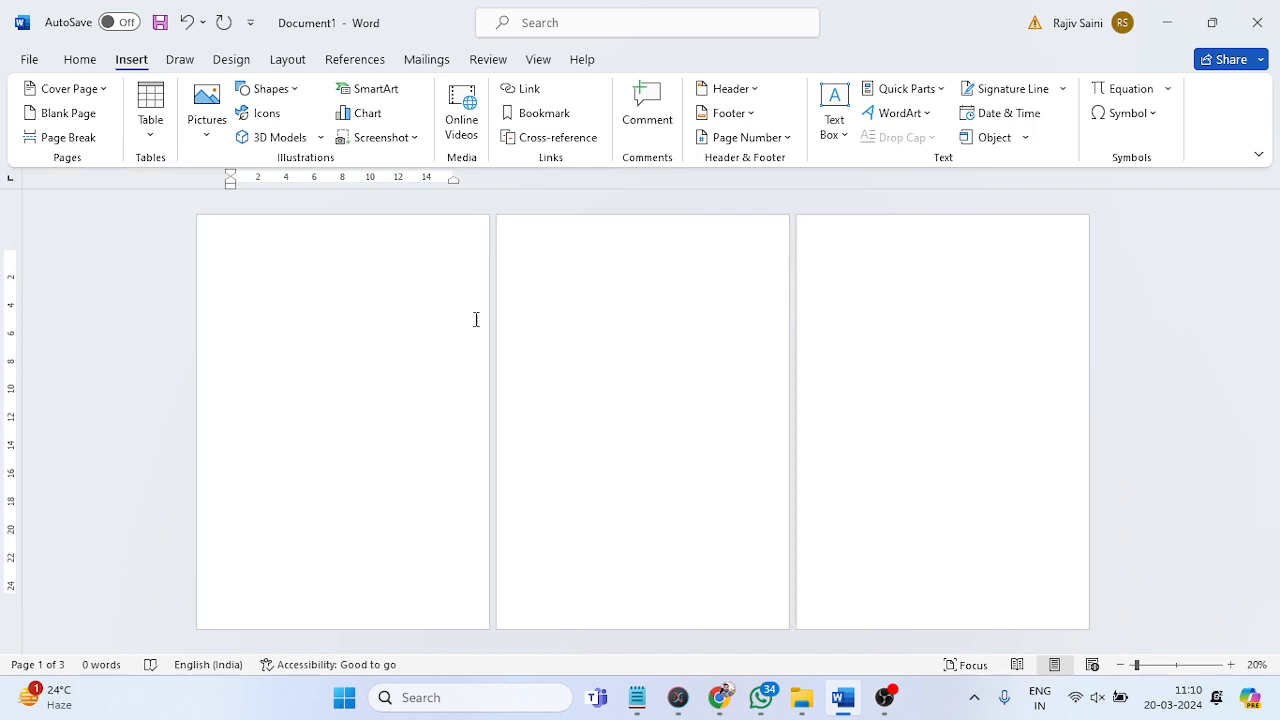
pyautogui.scroll(-2, 477, 319)
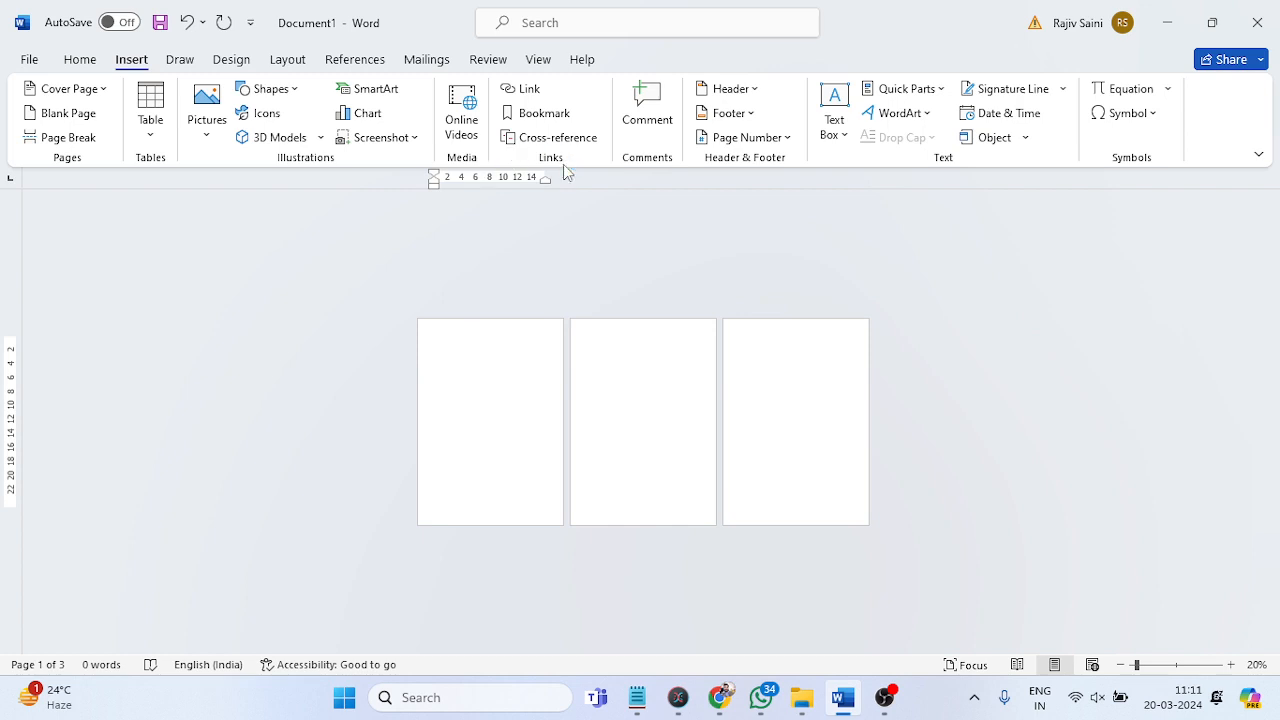
pyautogui.click(70, 113)
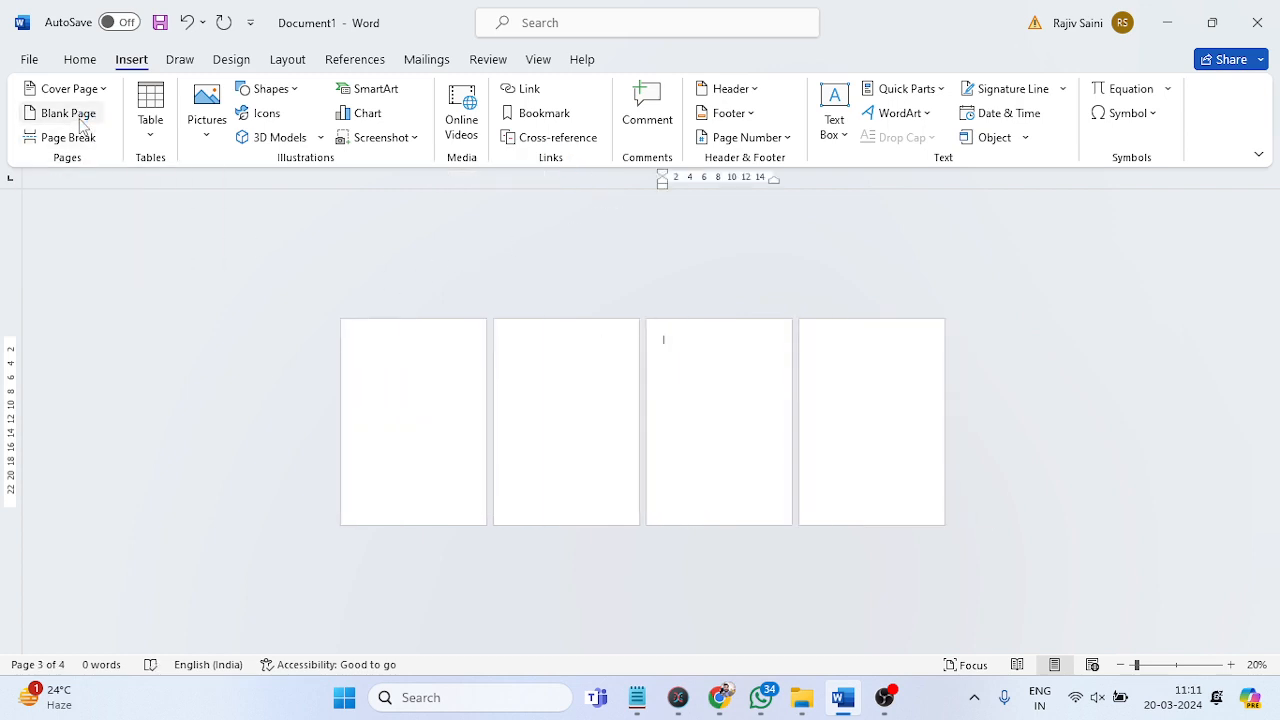
pyautogui.click(81, 119)
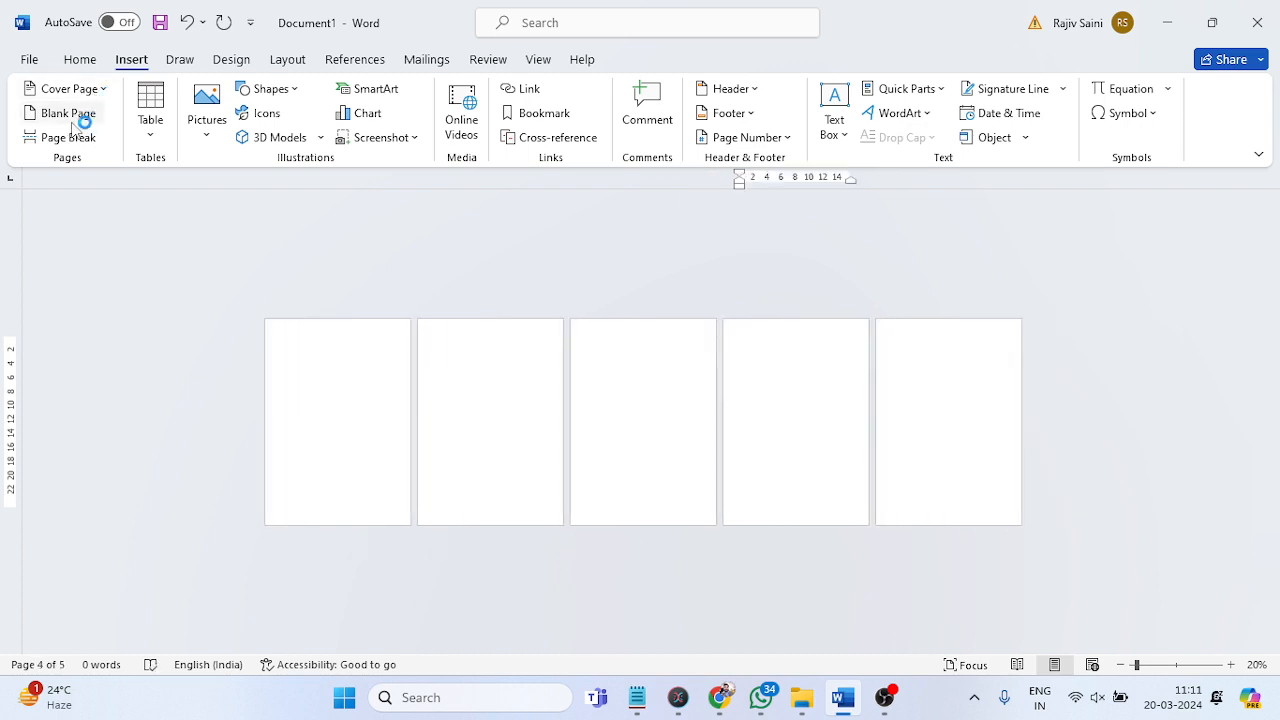
pyautogui.click(73, 120)
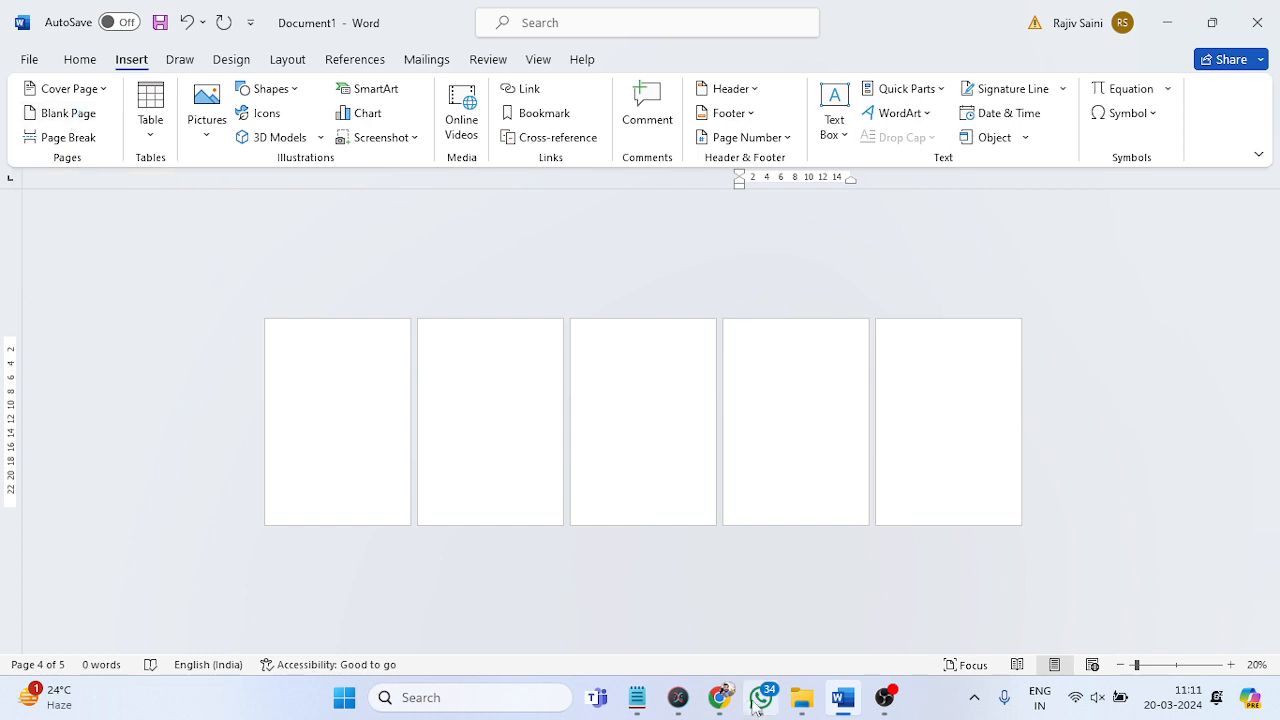
pyautogui.press('super+r')
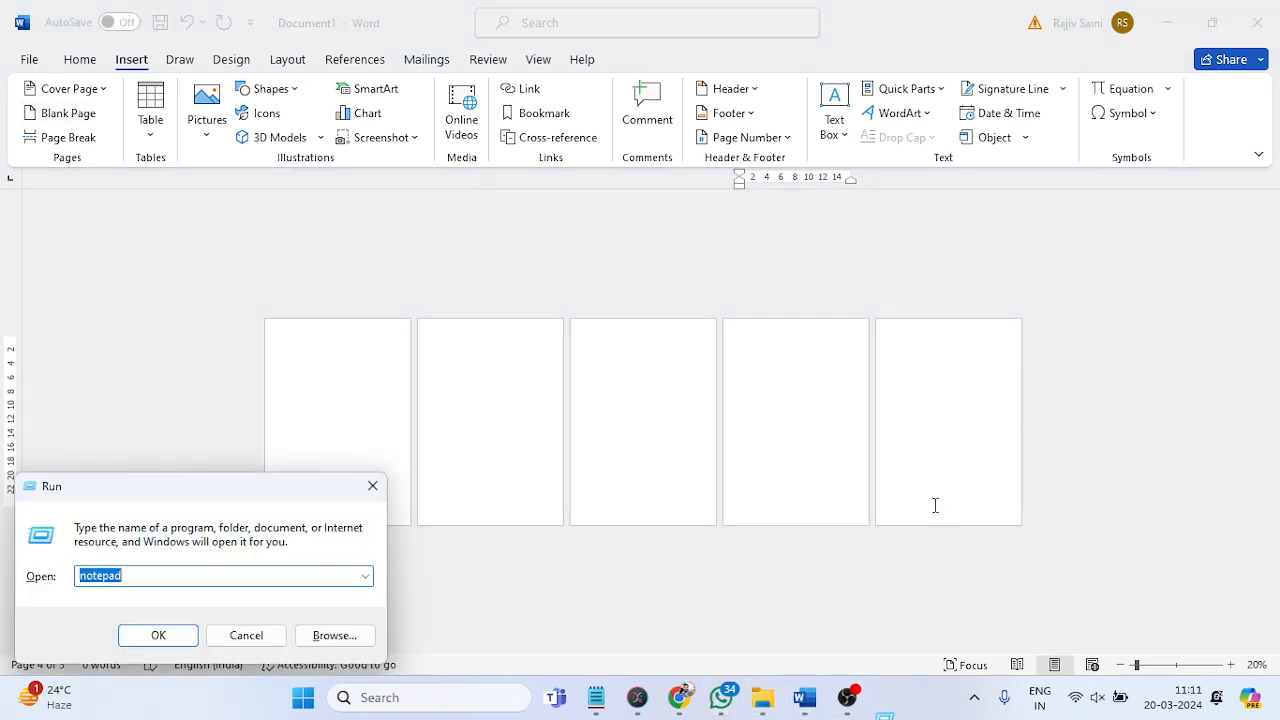
pyautogui.press('Return')
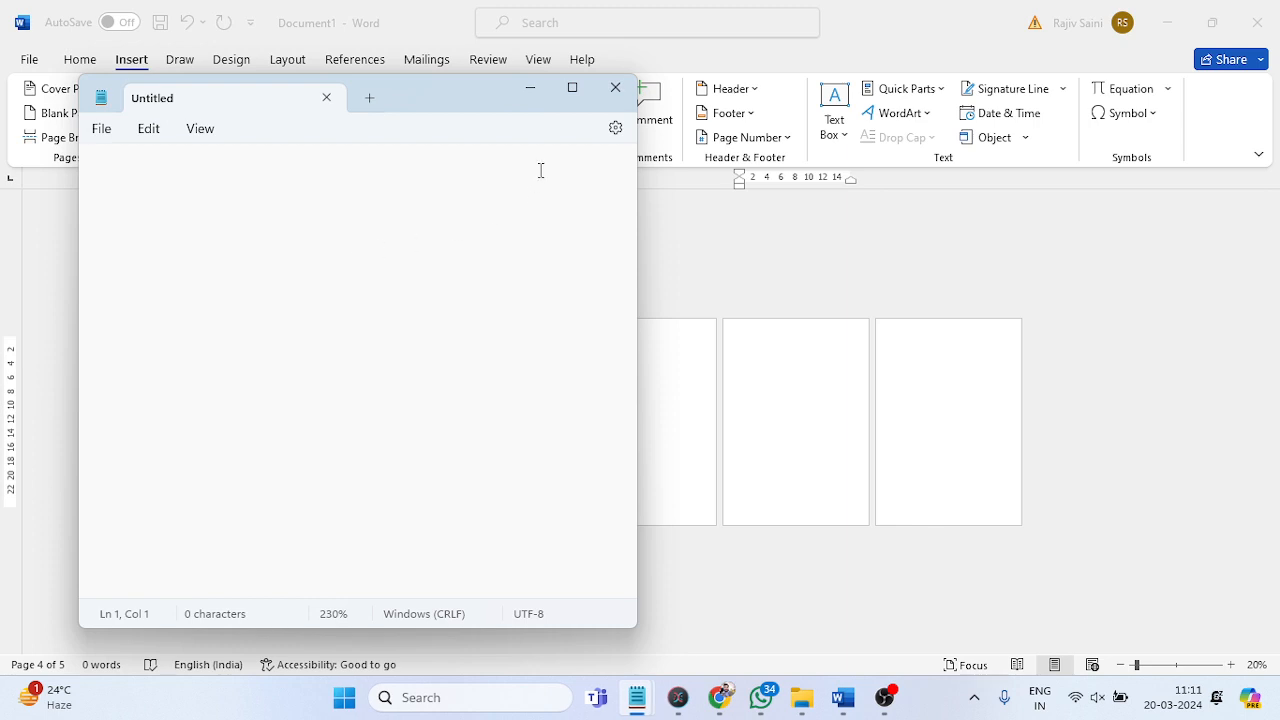
pyautogui.click(615, 87)
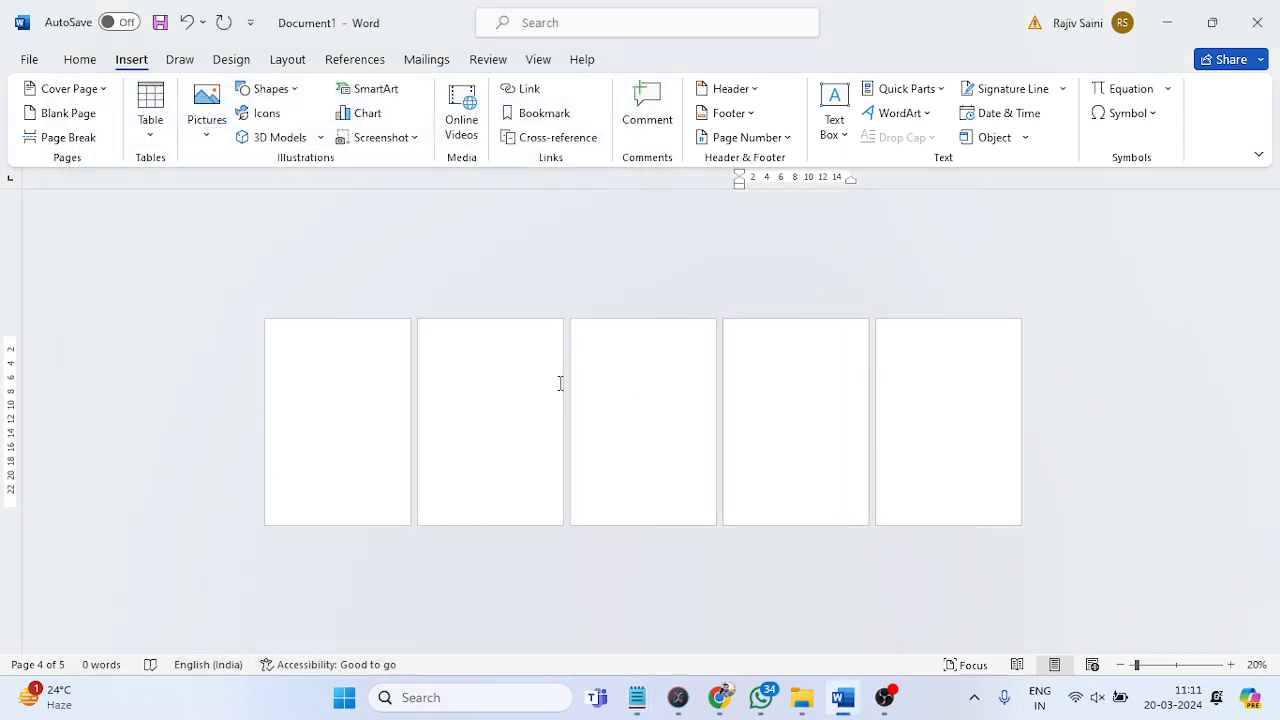
# Open a new Notepad window through the Run dialog and write "1. Ctrl+Enter" on the first line.
pyautogui.press('super+r')
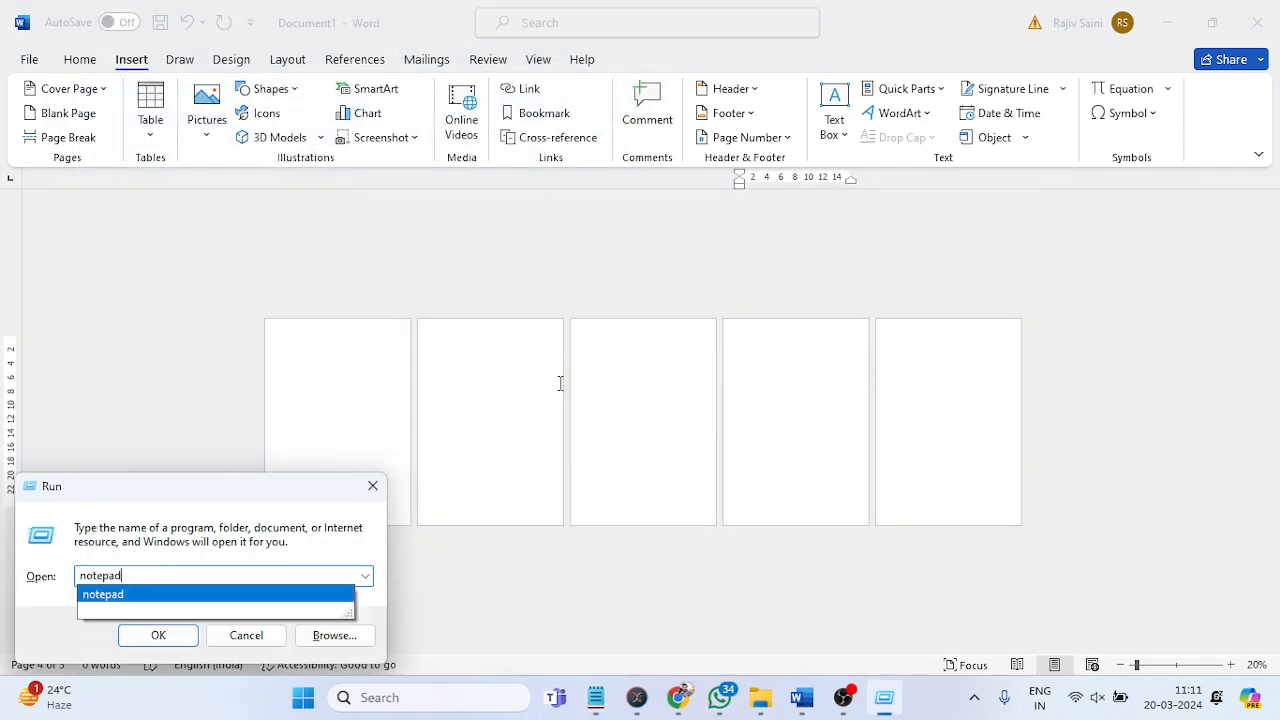
pyautogui.press('Return')
pyautogui.write('1. ')
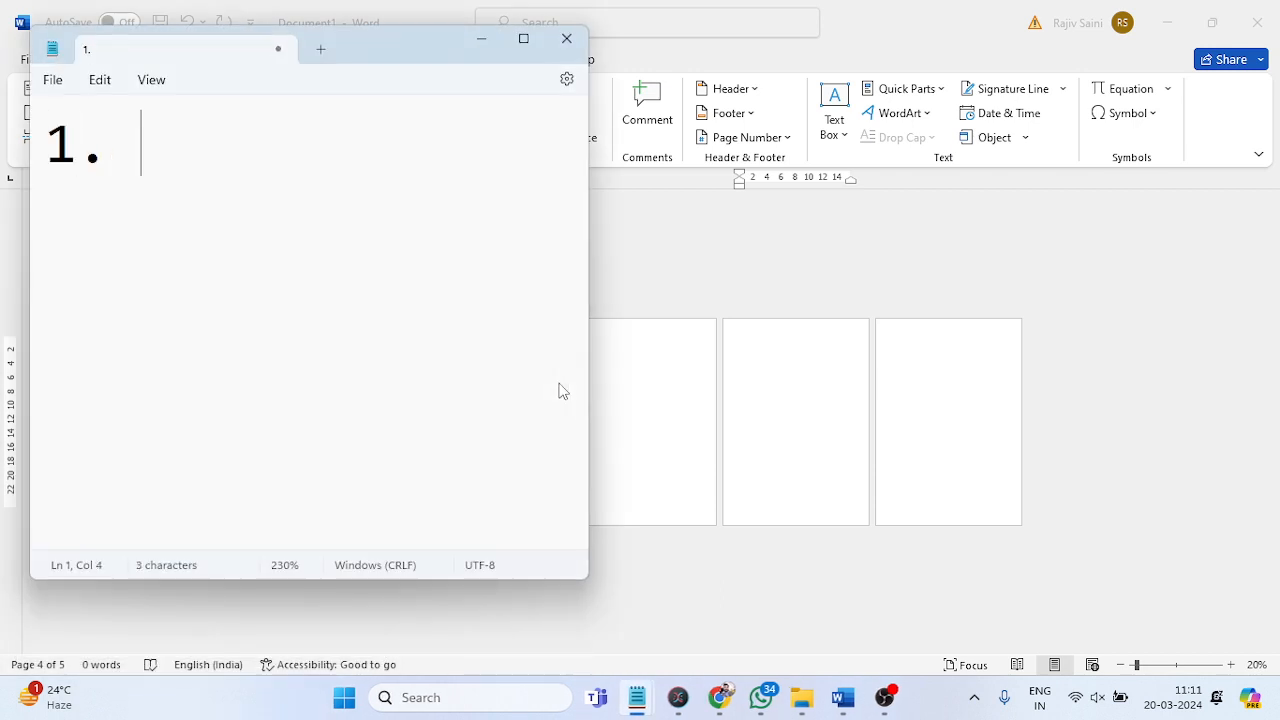
pyautogui.write('Ctrl+')
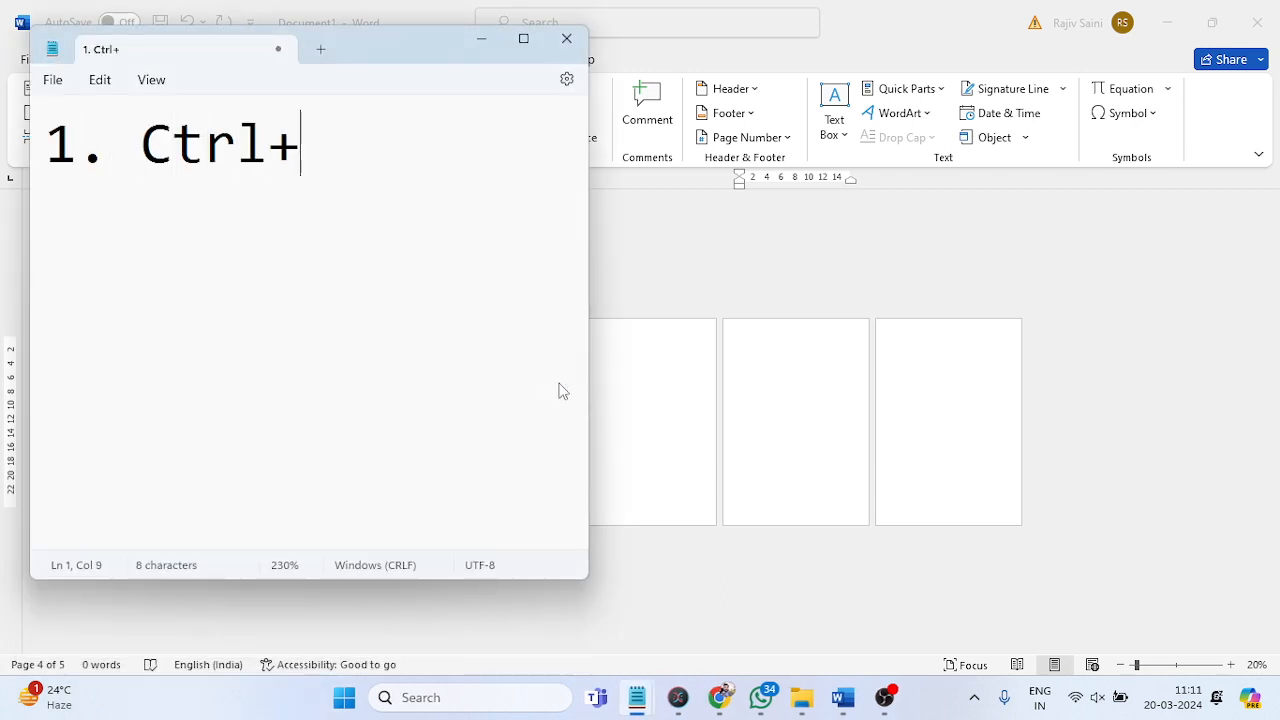
pyautogui.write('Enter')
# Insert "Blank Page:- " before "Ctrl+Enter" in the note, maximize the window and place the cursor at the line's end.
pyautogui.press('Left')
pyautogui.press('Left')
pyautogui.press('Left')
pyautogui.press('Left')
pyautogui.press('Left')
pyautogui.press('Left')
pyautogui.press('Left')
pyautogui.press('Left')
pyautogui.press('Left')
pyautogui.press('Left')
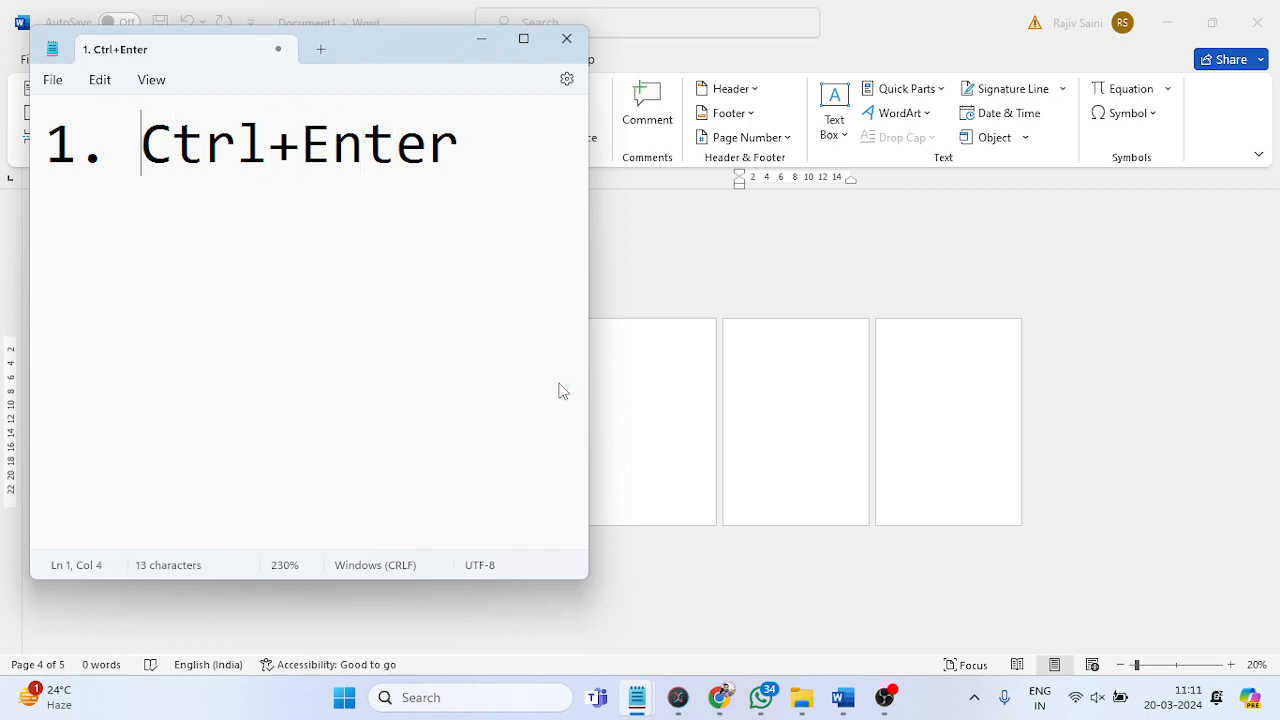
pyautogui.write('Blank Pa')
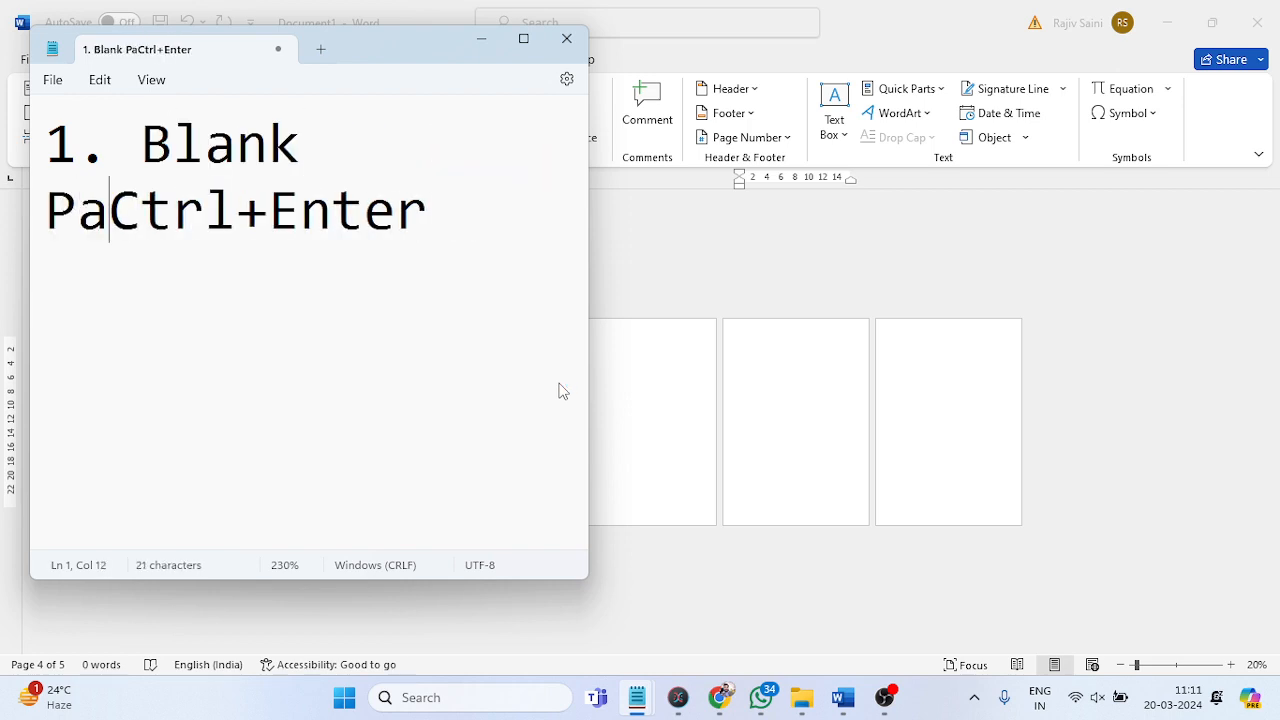
pyautogui.write('ge:-')
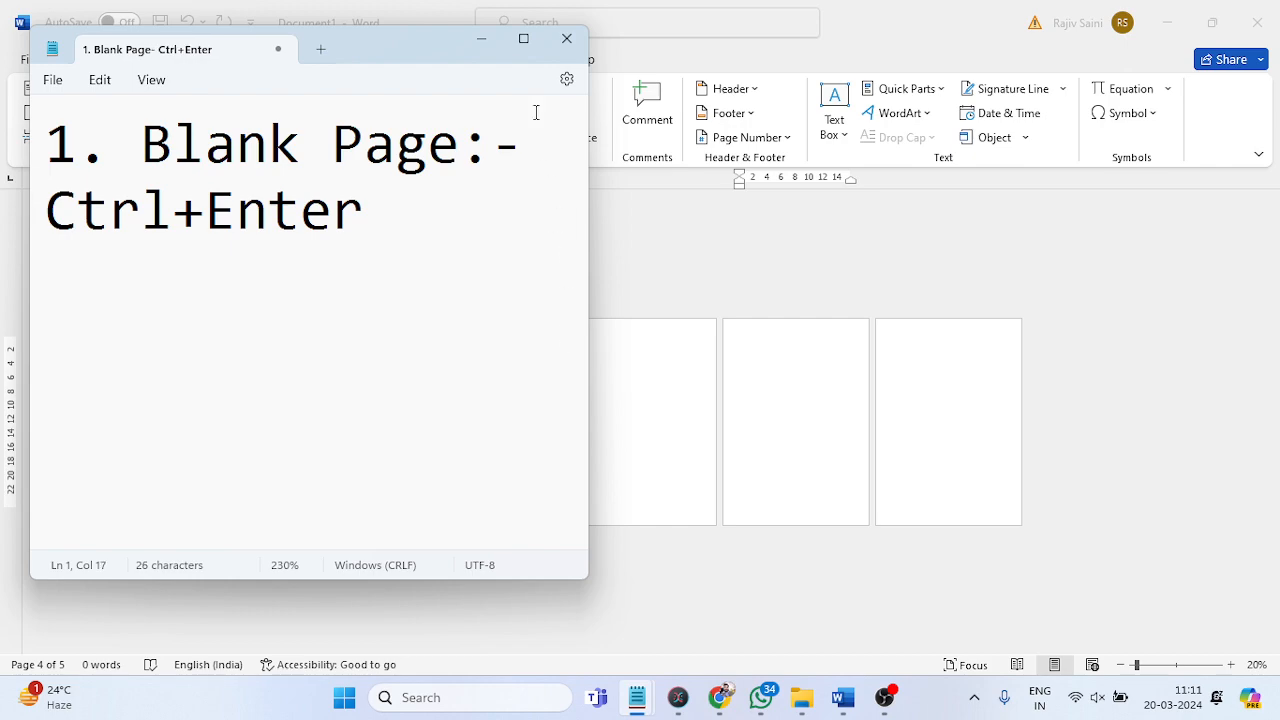
pyautogui.click(523, 38)
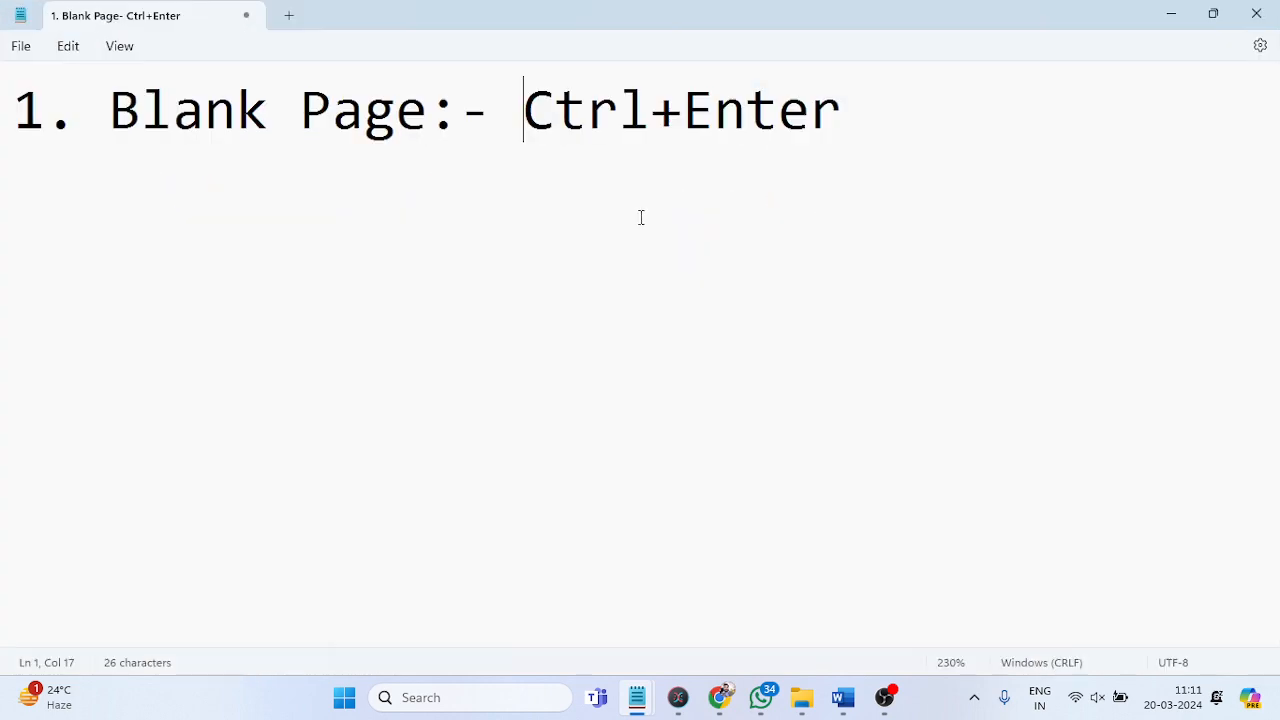
pyautogui.click(902, 118)
# Switch to the Word document and delete the extra blank pages until only one page is left.
pyautogui.hotkey('alt', 'Tab')
pyautogui.click(631, 349)
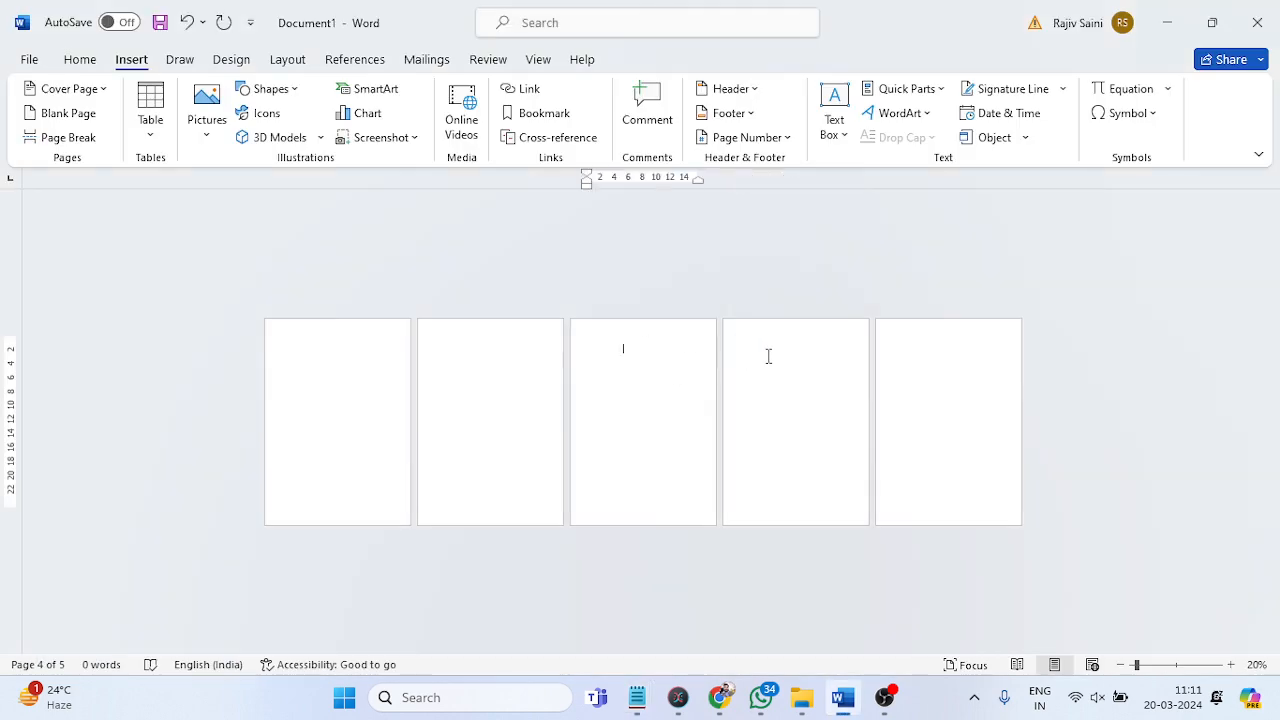
pyautogui.press('Delete')
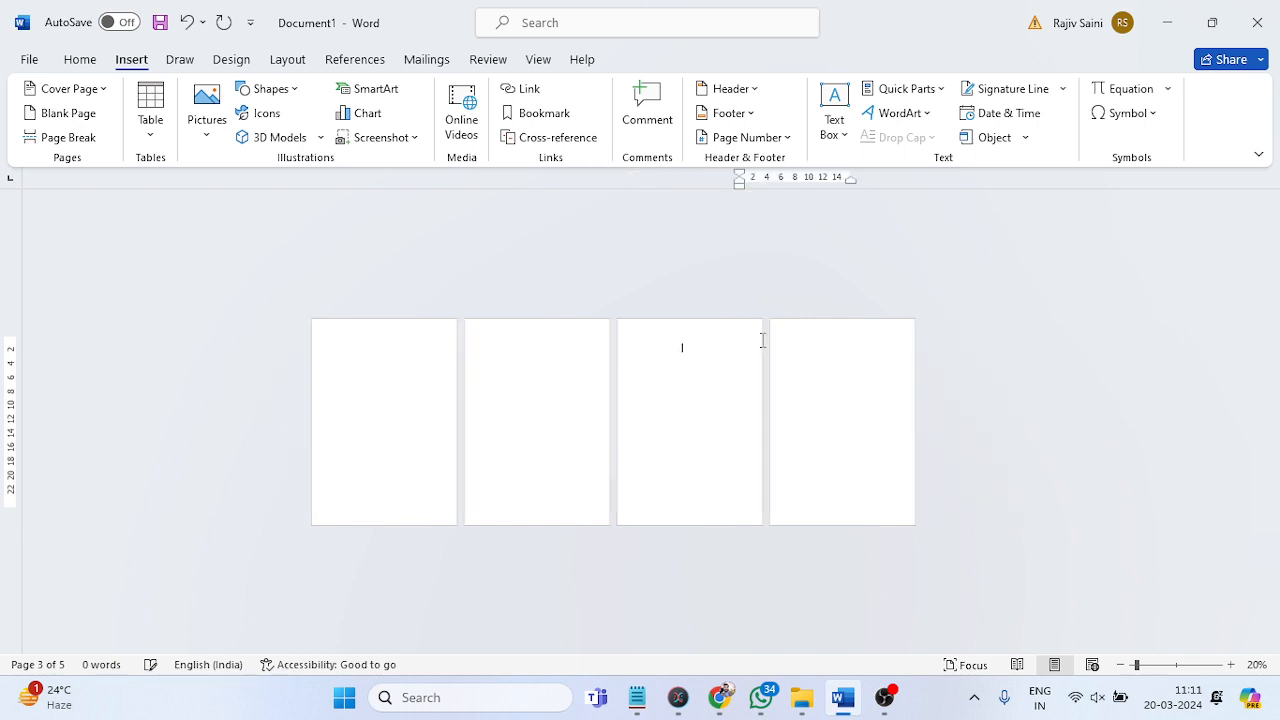
pyautogui.press('BackSpace')
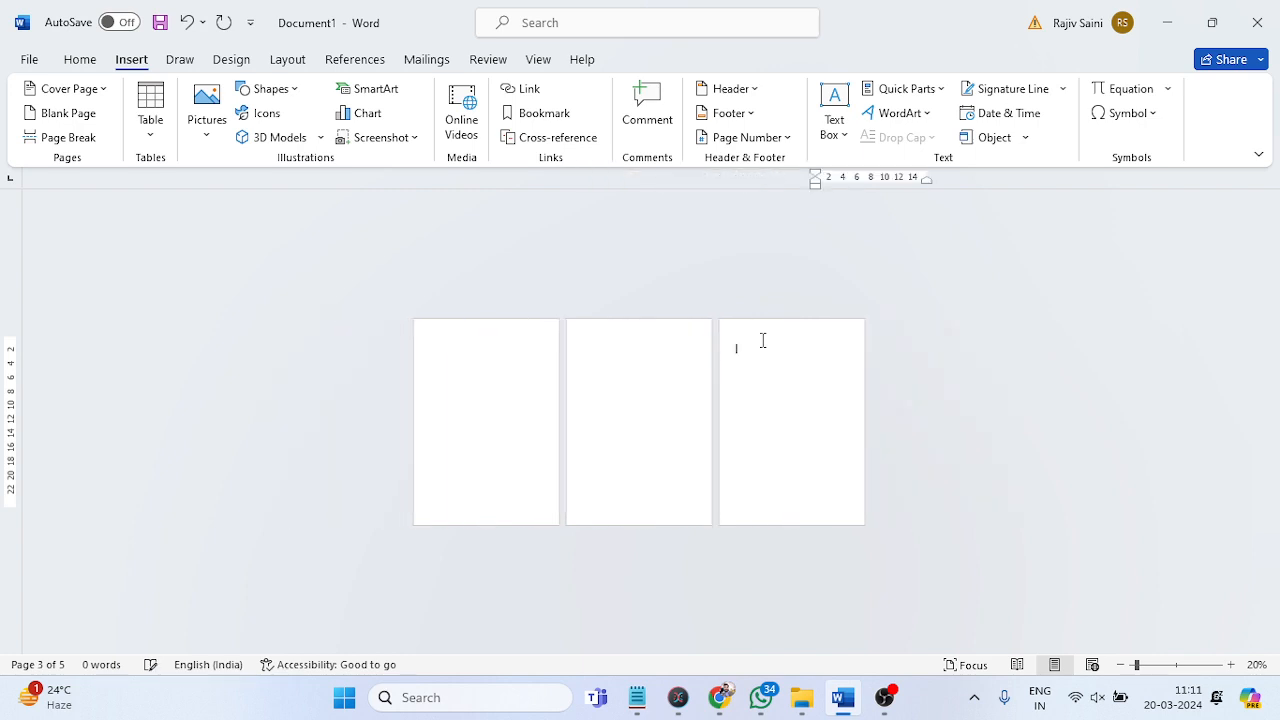
pyautogui.press('Up')
pyautogui.press('Up')
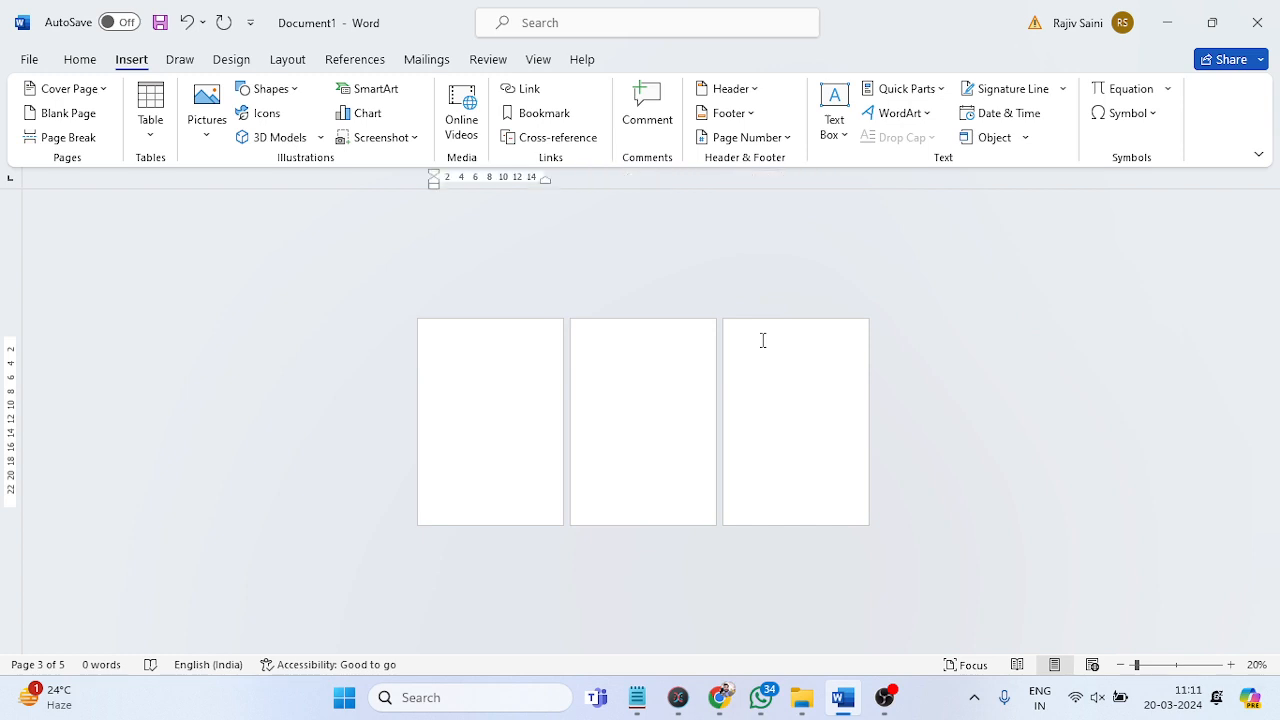
pyautogui.press('Delete')
pyautogui.press('Delete')
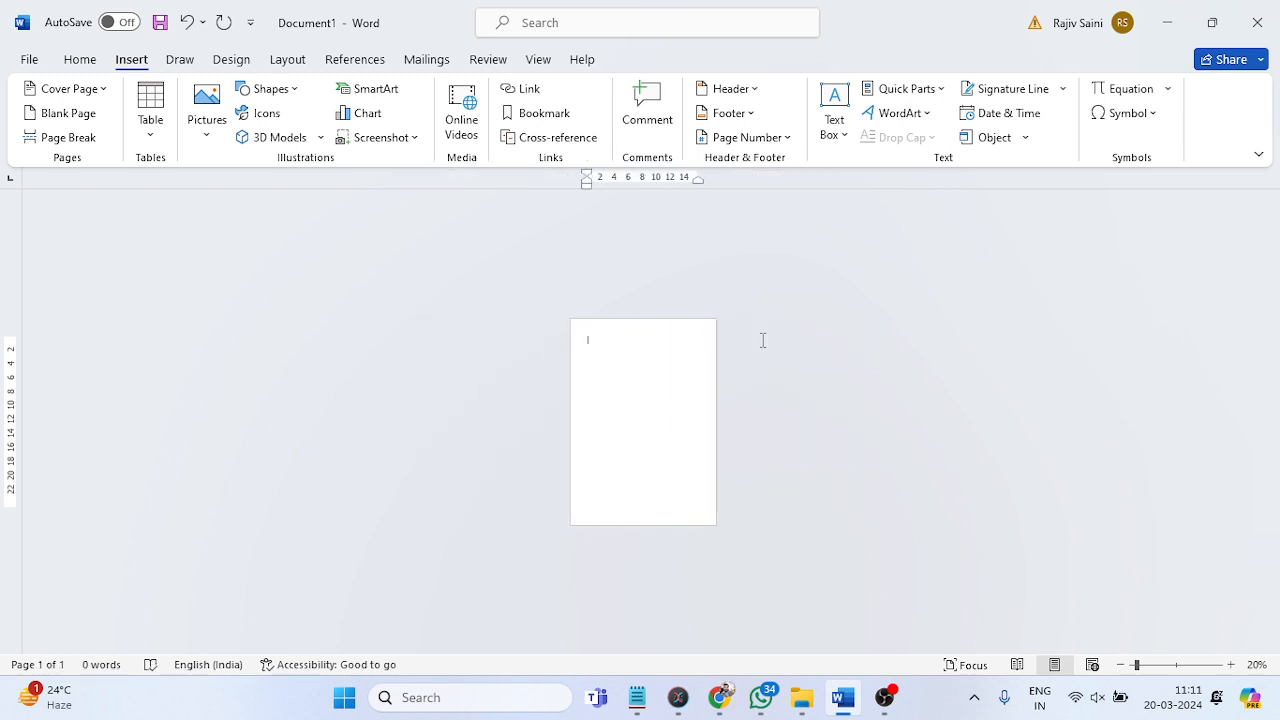
pyautogui.scroll(3, 676, 384)
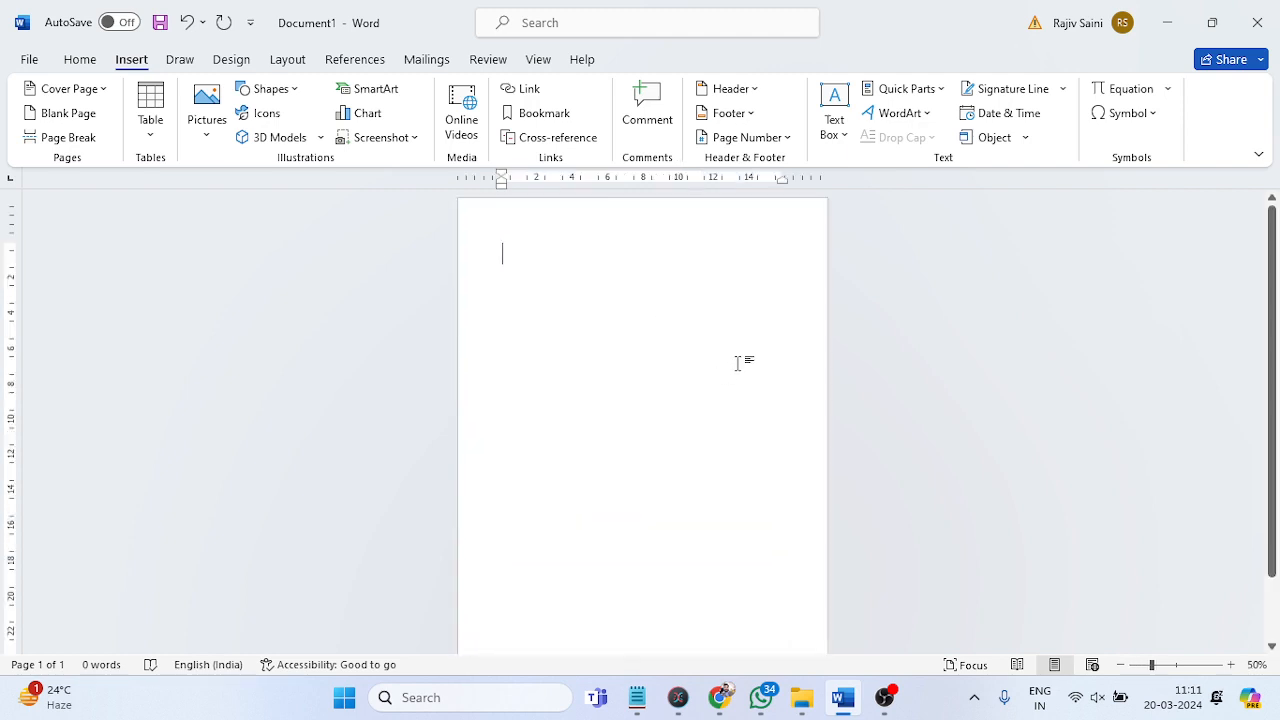
pyautogui.scroll(-2, 760, 377)
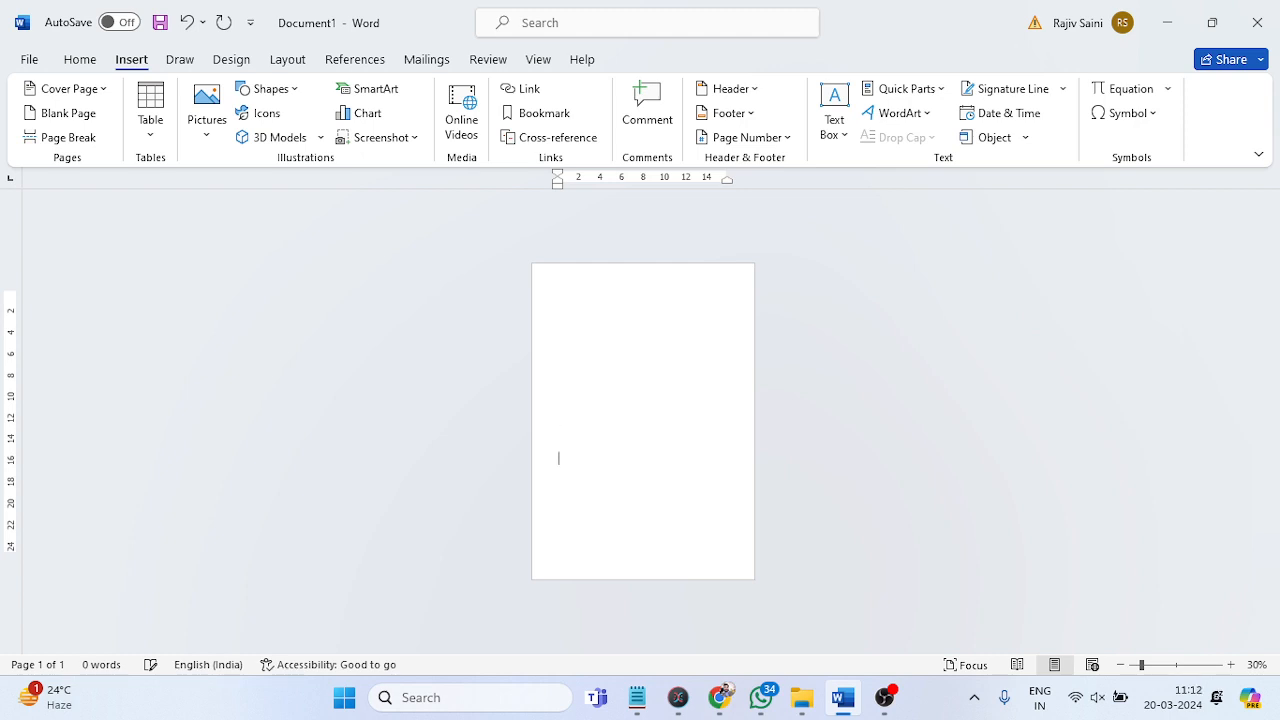
# Insert a page break near the end of the one-page document to create a second blank page.
pyautogui.press('Return')
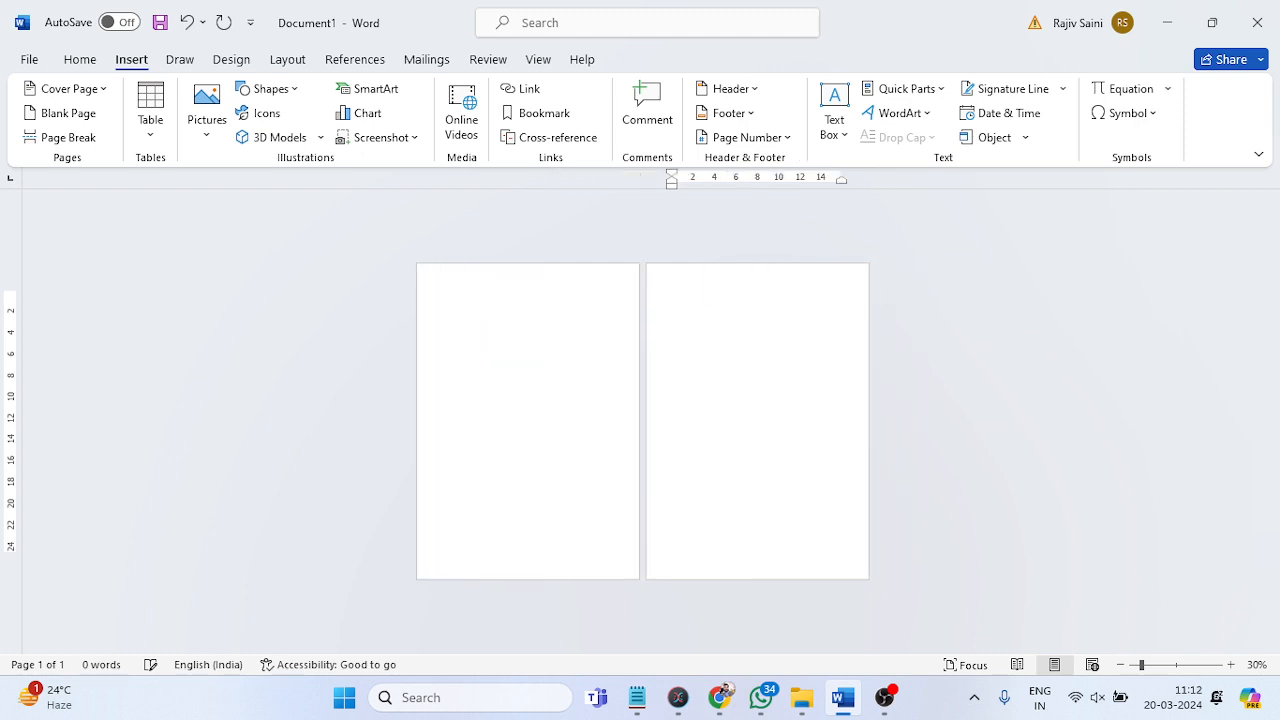
pyautogui.press('BackSpace')
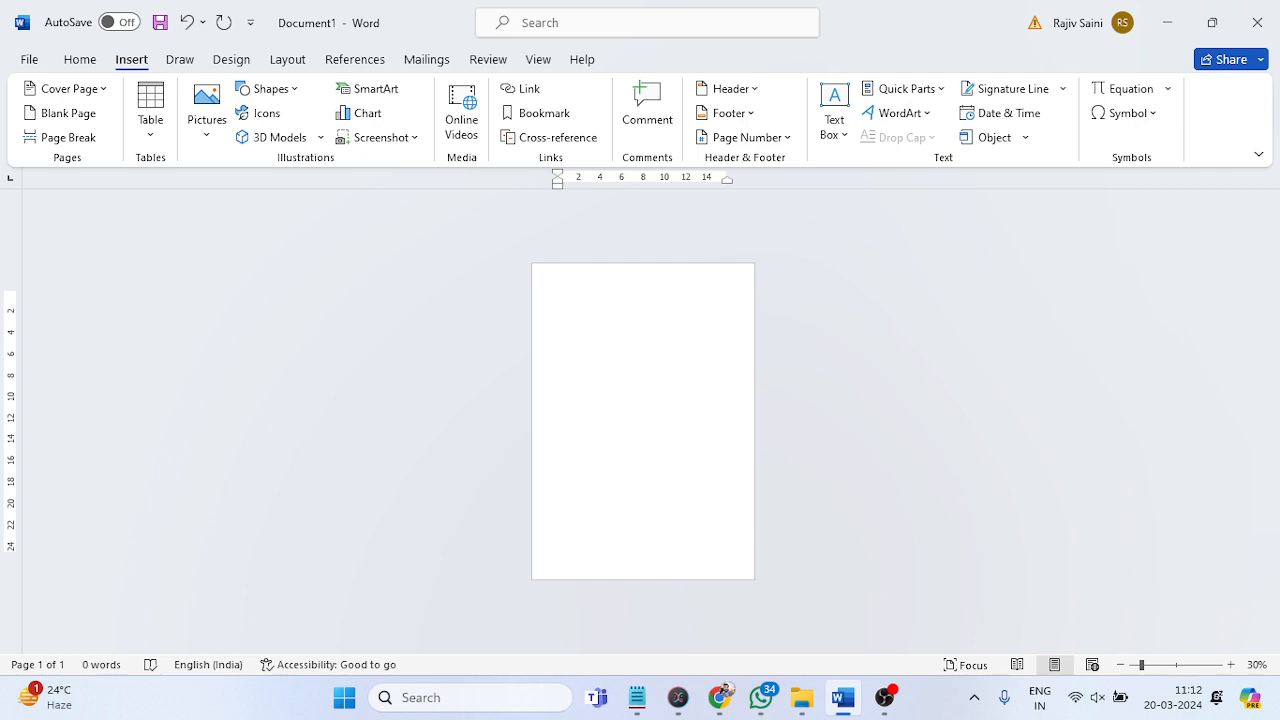
pyautogui.click(566, 545)
pyautogui.hotkey('ctrl', 'Return')
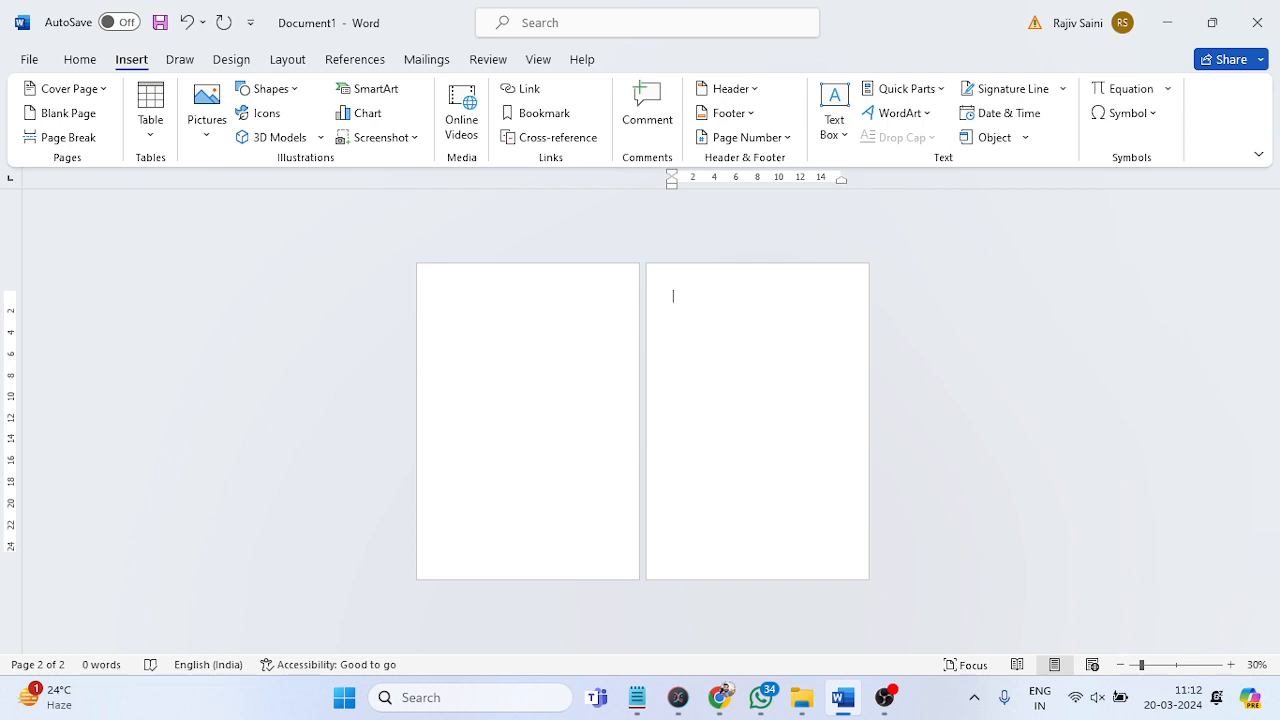
# Close the two other Notepad windows without saving and switch to the note that starts with "1. Blank Page:- Ctrl+Enter".
pyautogui.click(637, 697)
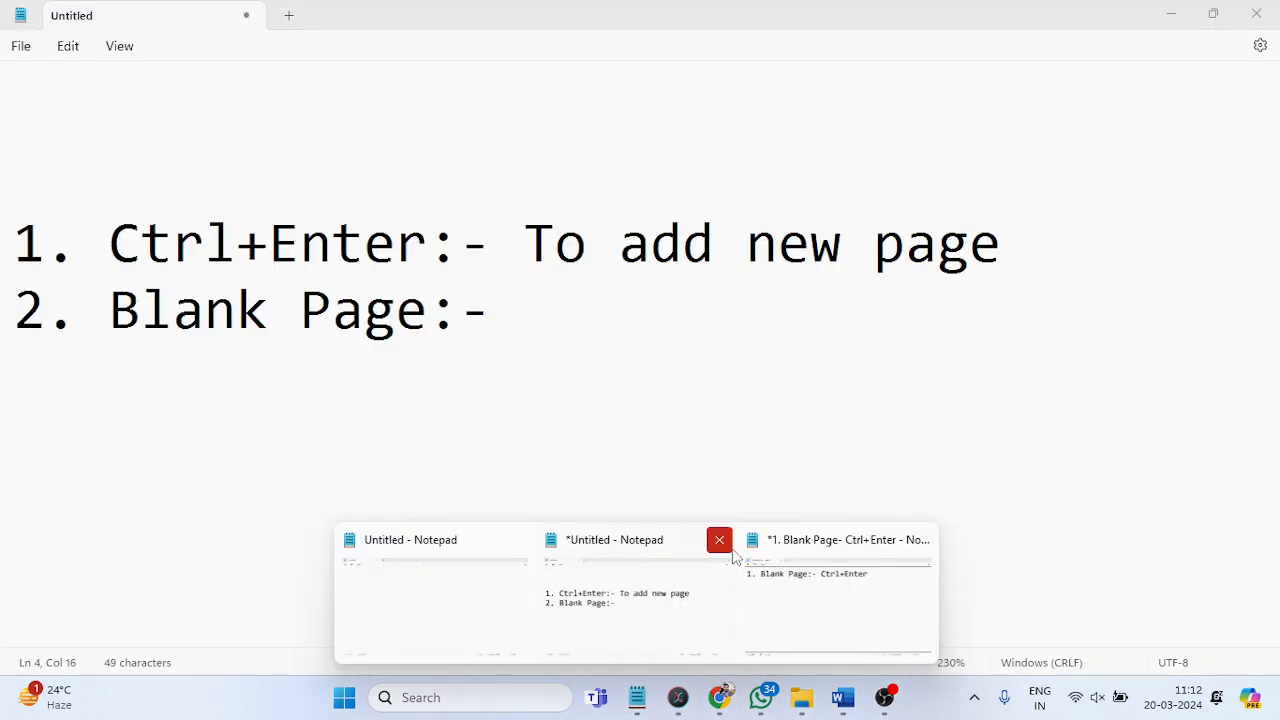
pyautogui.click(719, 540)
pyautogui.click(645, 388)
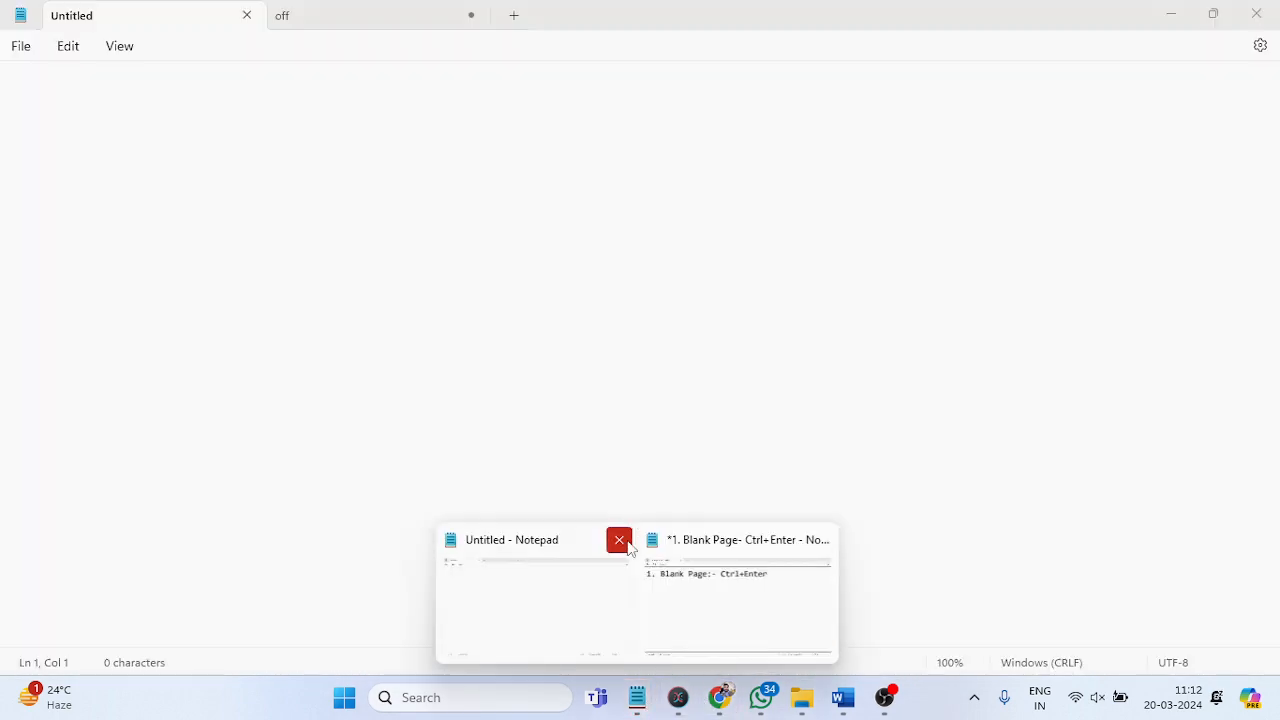
pyautogui.click(619, 538)
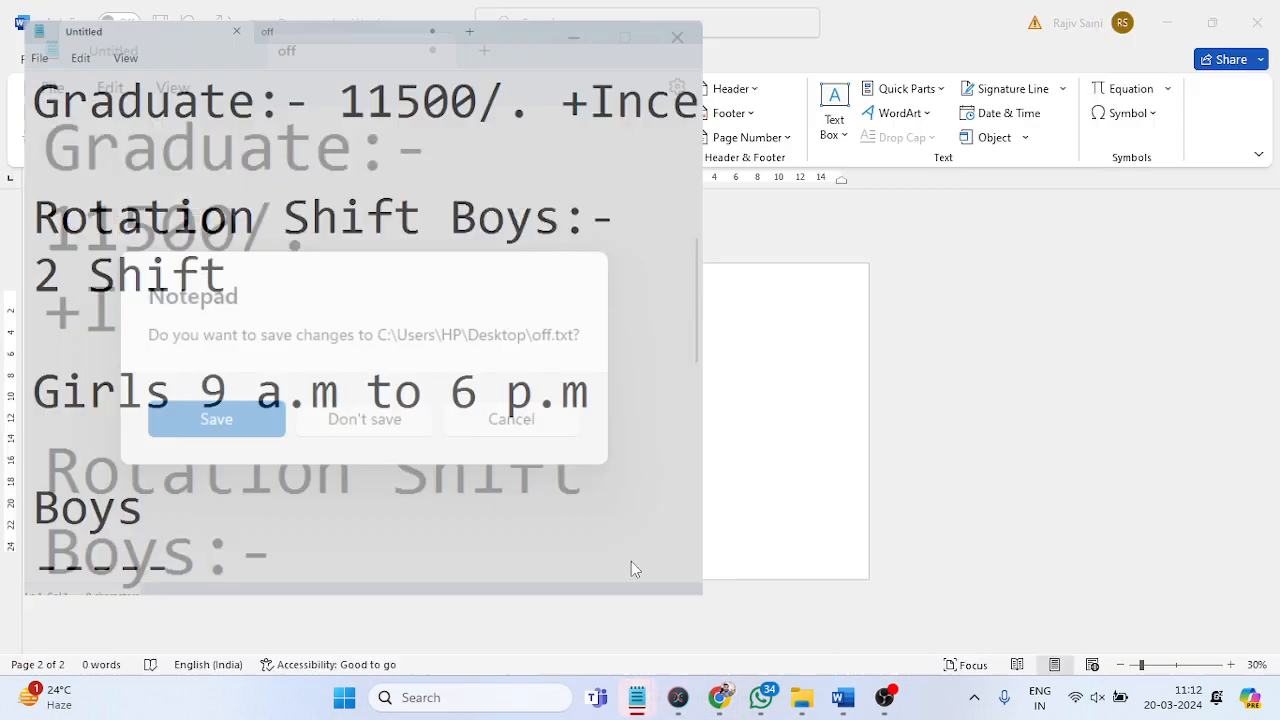
pyautogui.click(330, 353)
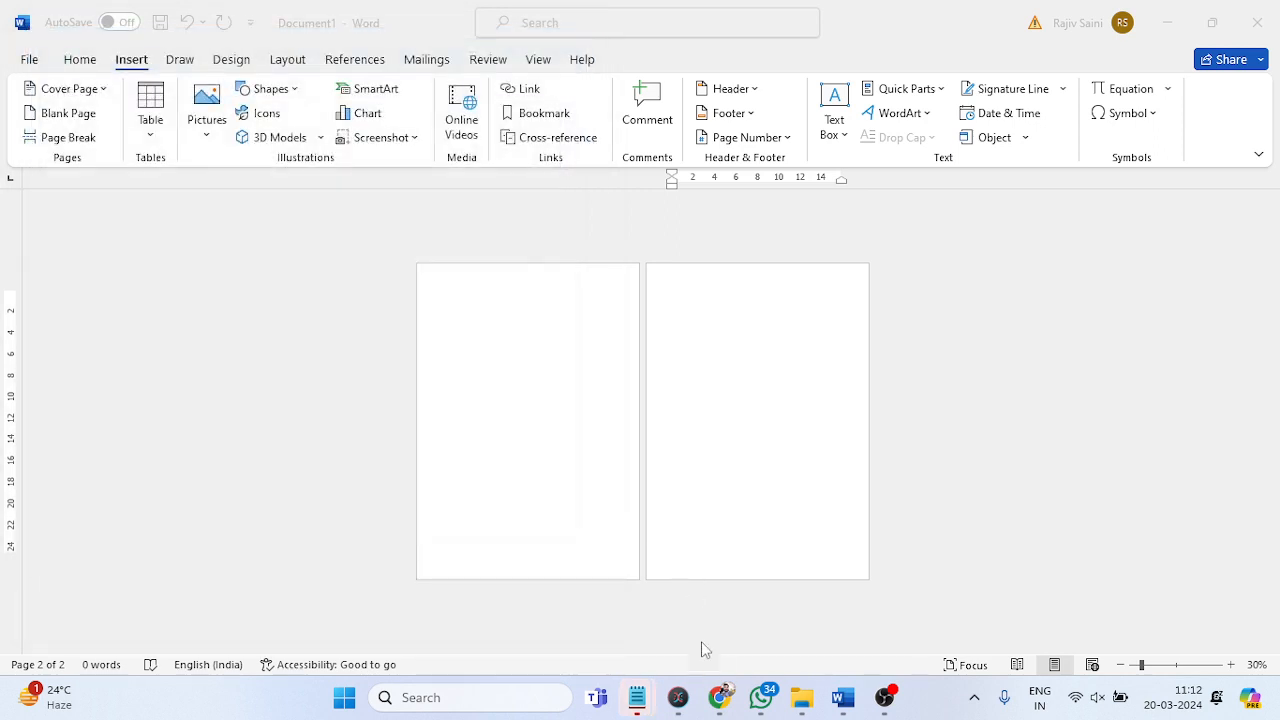
pyautogui.moveTo(660, 685)
pyautogui.click(675, 605)
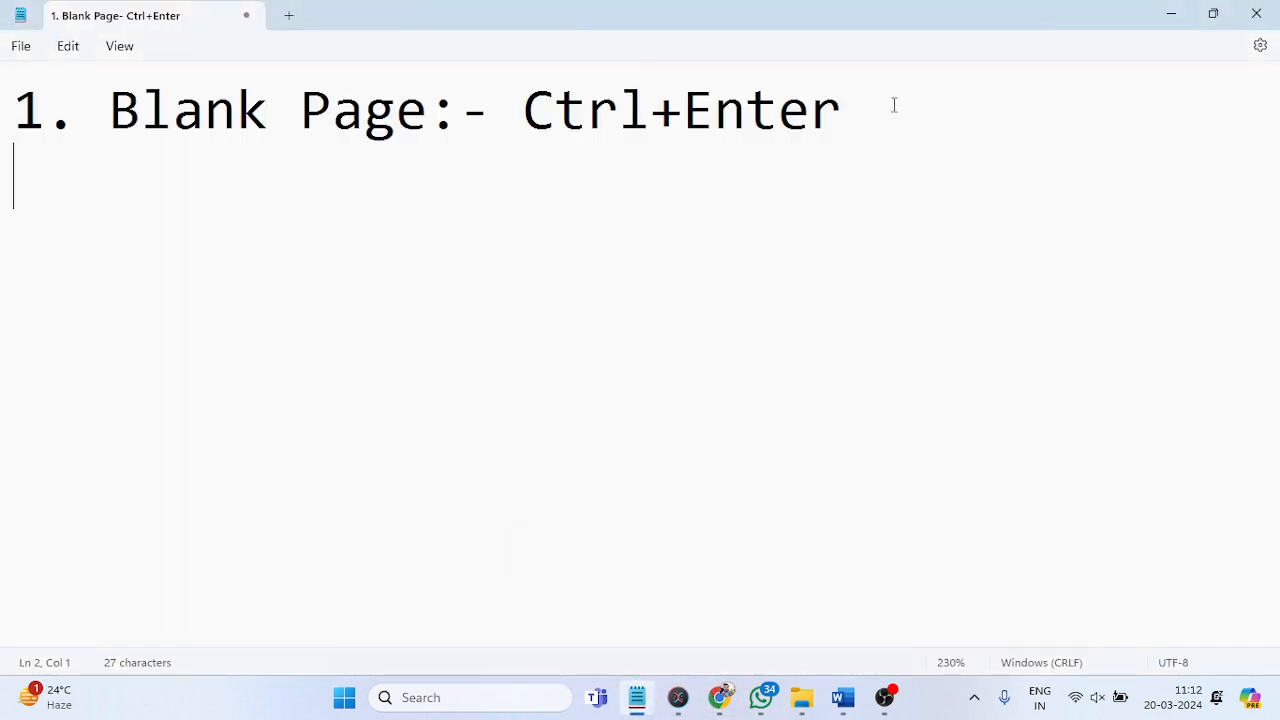
# Write "2. Remove page:- Backspace" on the second line of the note.
pyautogui.write('2. ')
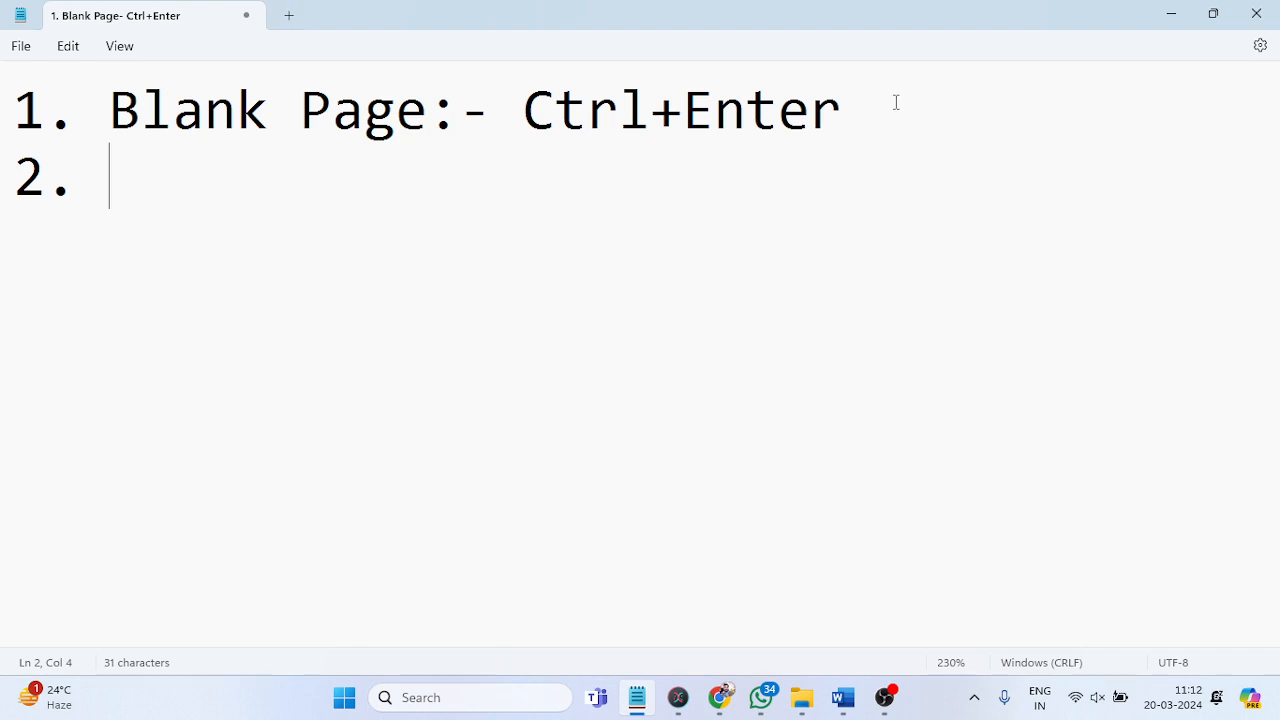
pyautogui.write('Remove ')
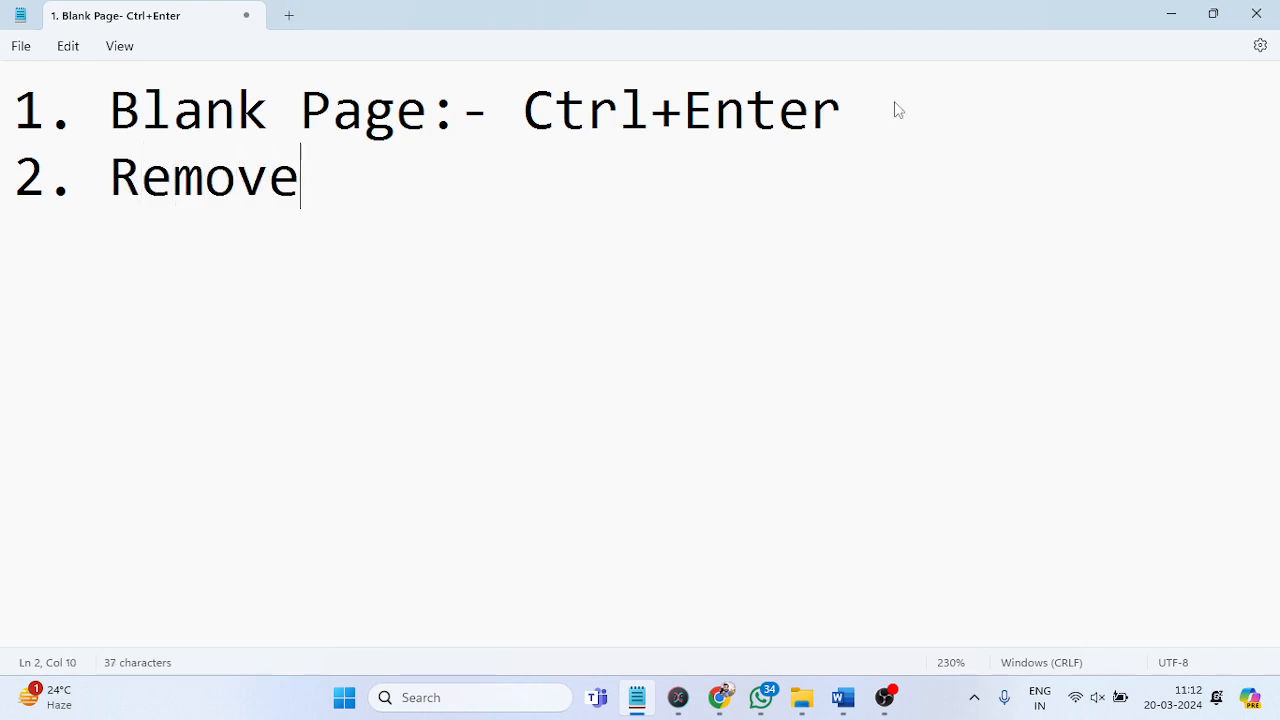
pyautogui.write('page')
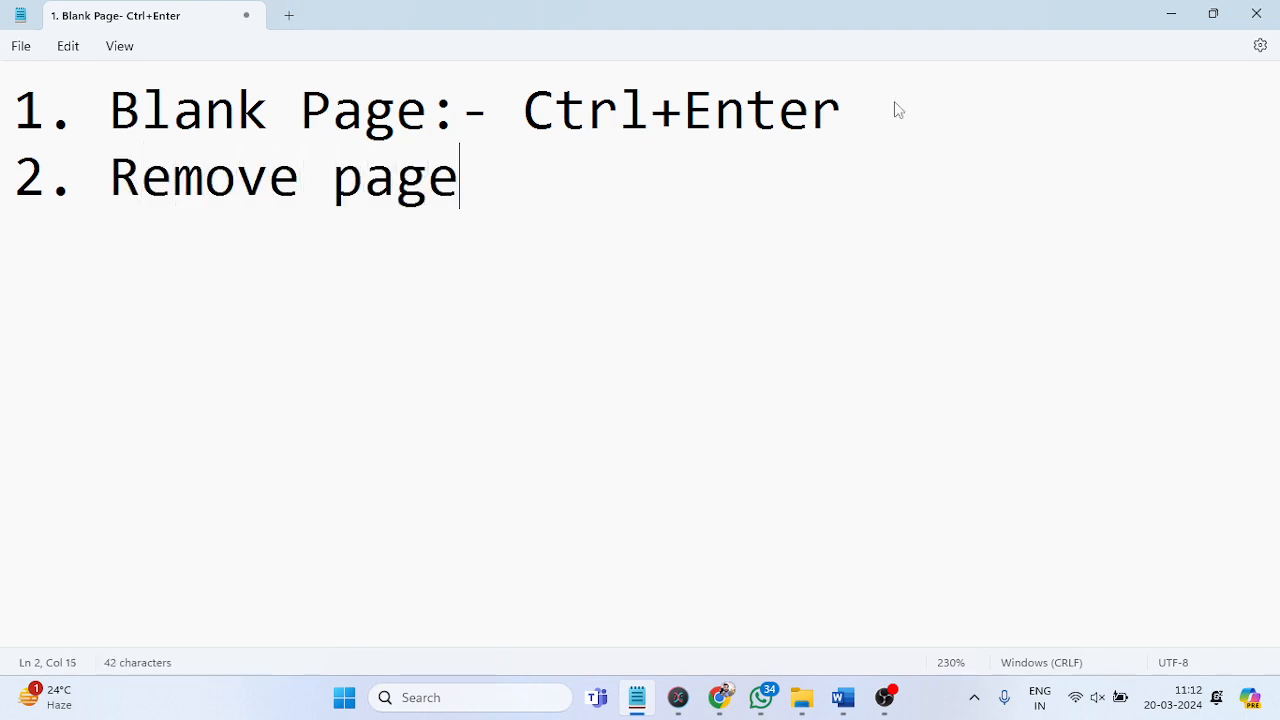
pyautogui.write(':- Backspace')
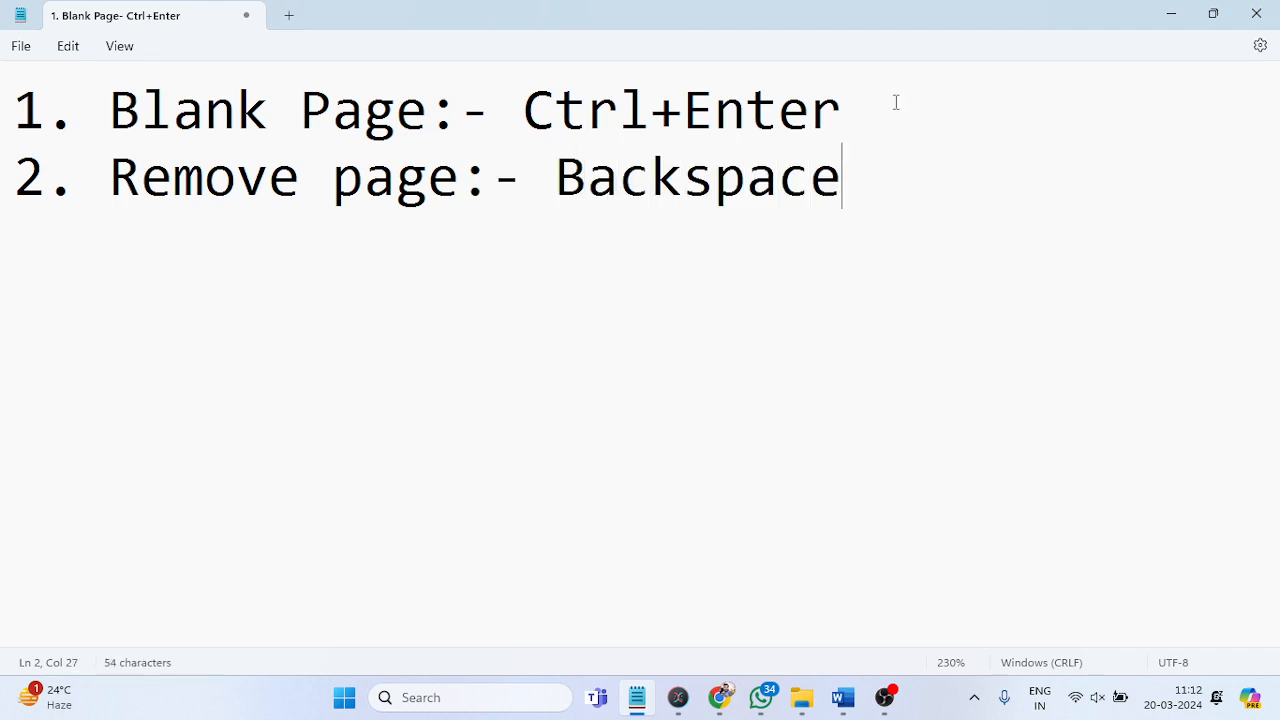
# Minimize the note, open the On-Screen Keyboard over the Word document and move it below the upper part of the pages.
pyautogui.click(1171, 15)
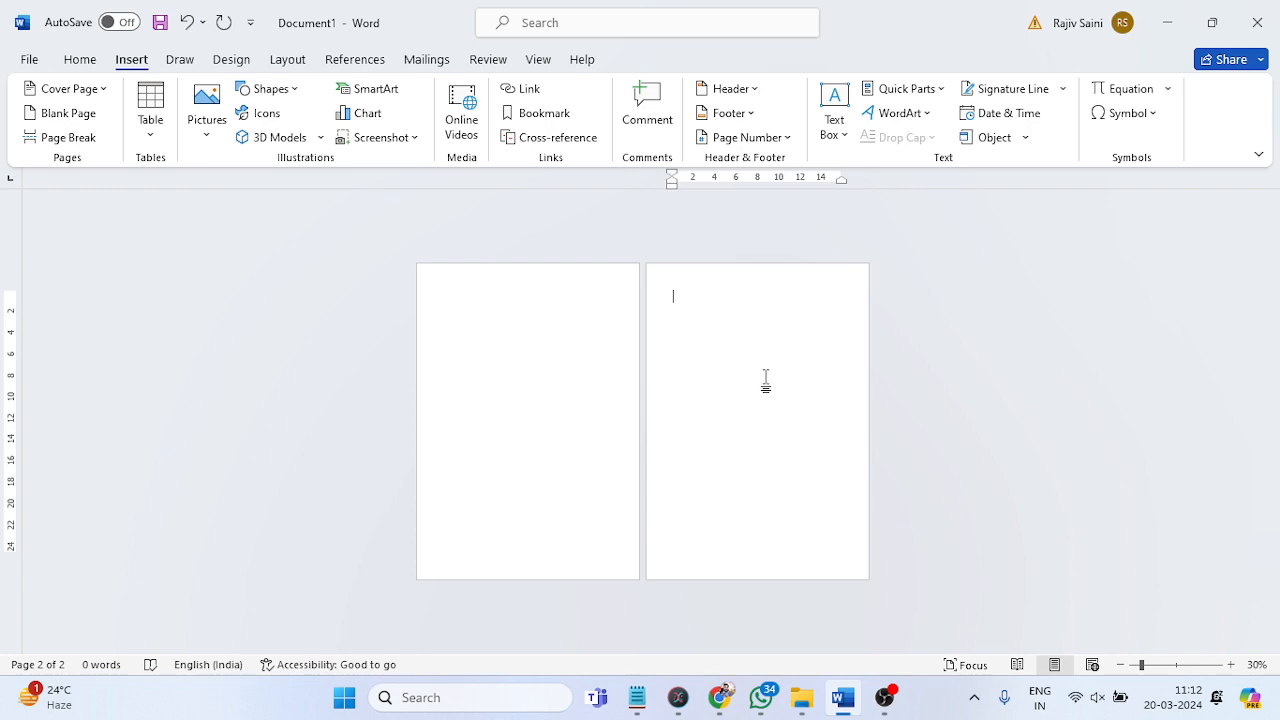
pyautogui.press('super')
pyautogui.write('key')
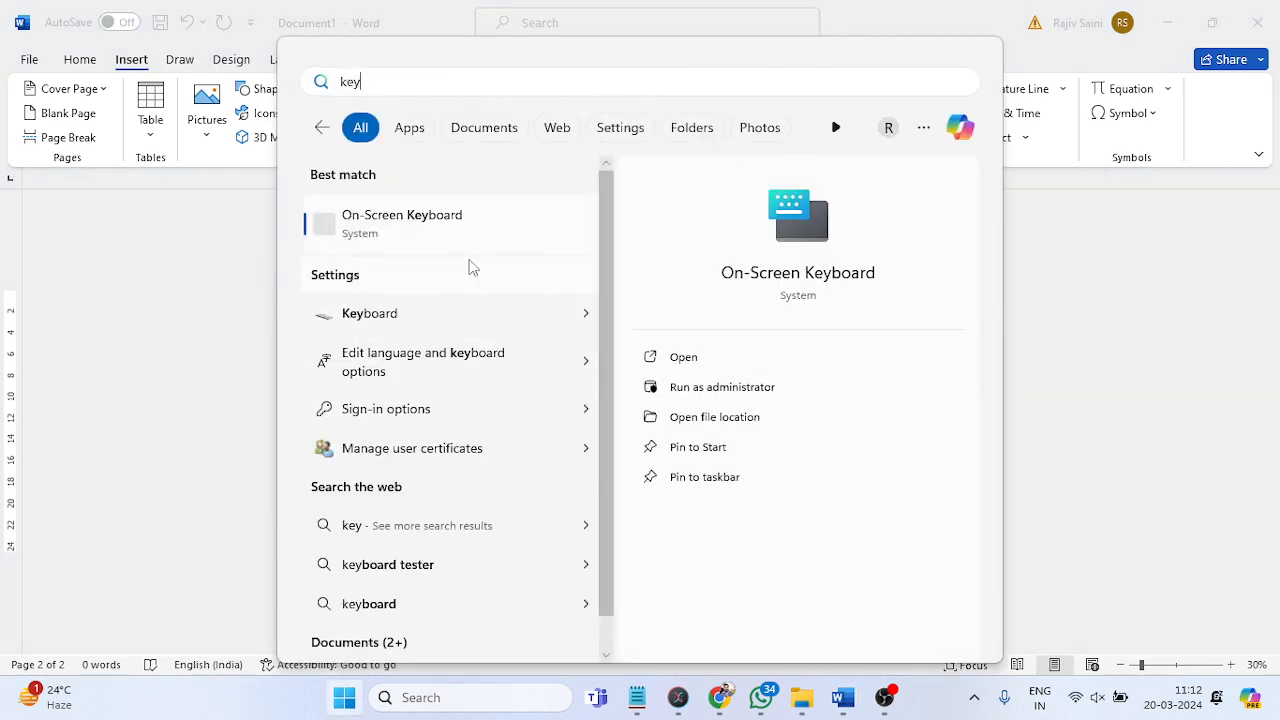
pyautogui.click(450, 215)
pyautogui.moveTo(711, 254); pyautogui.dragTo(711, 352)
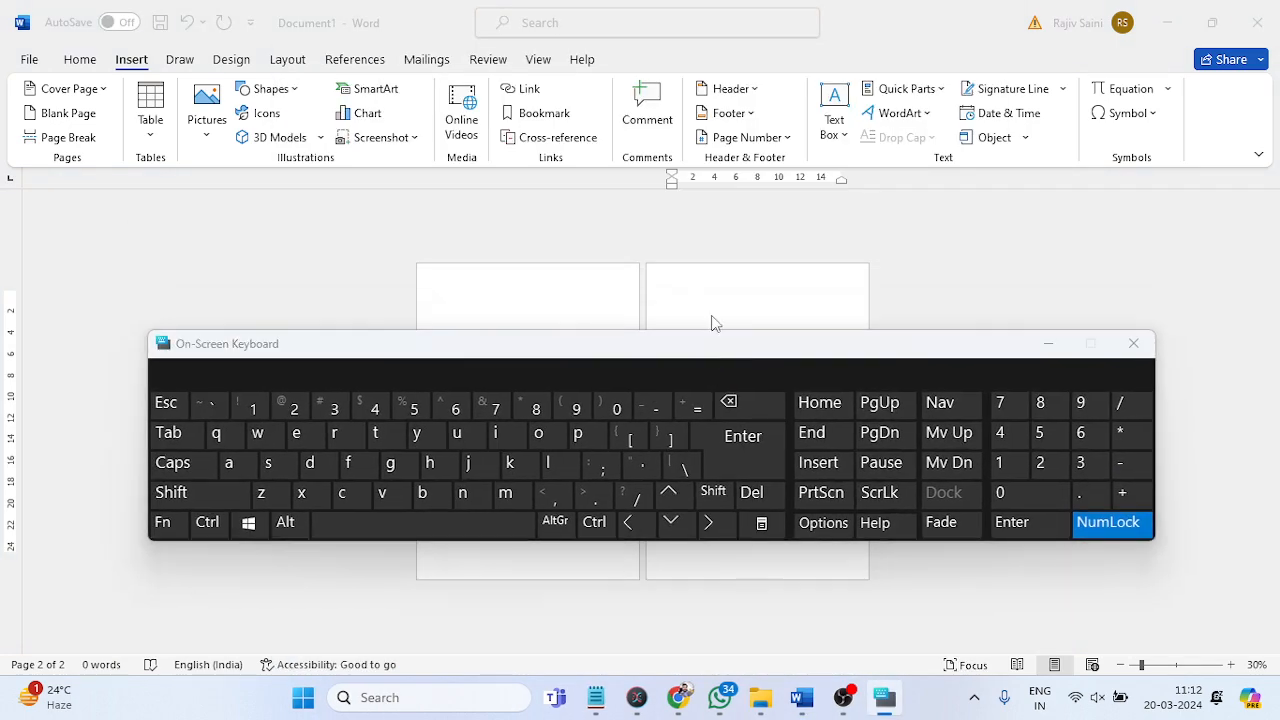
pyautogui.click(712, 293)
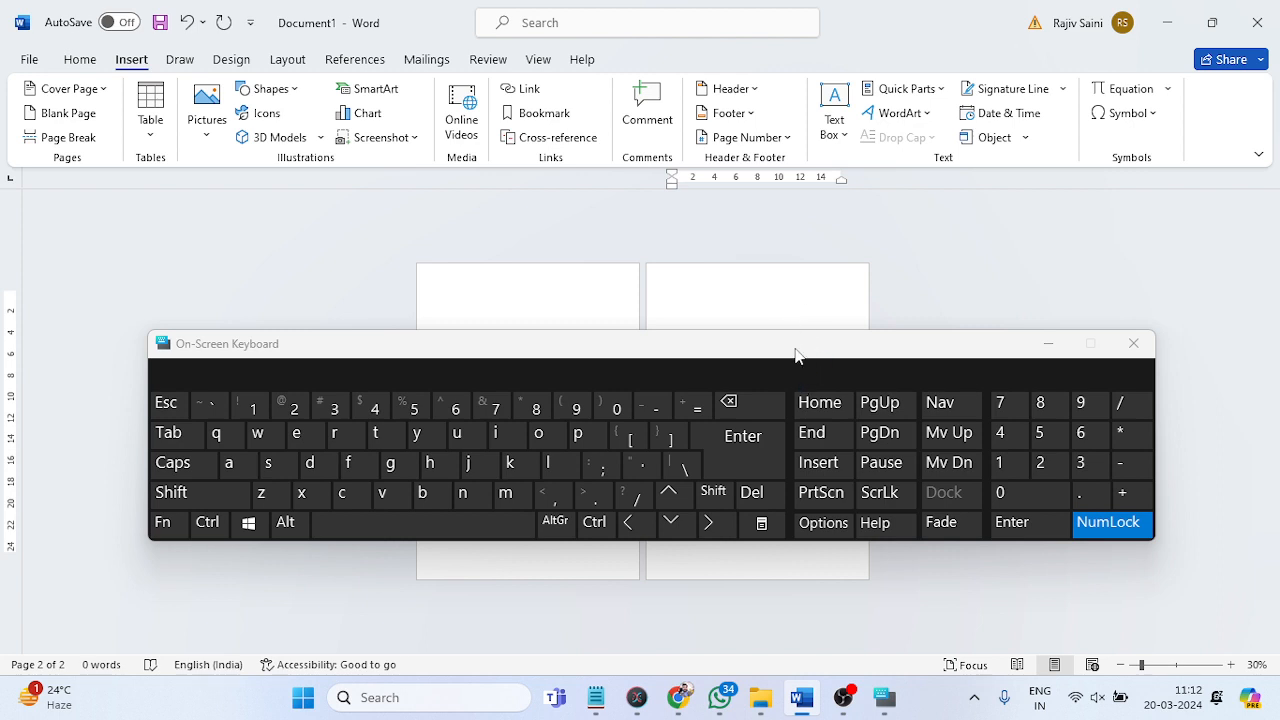
pyautogui.moveTo(797, 354); pyautogui.dragTo(806, 408)
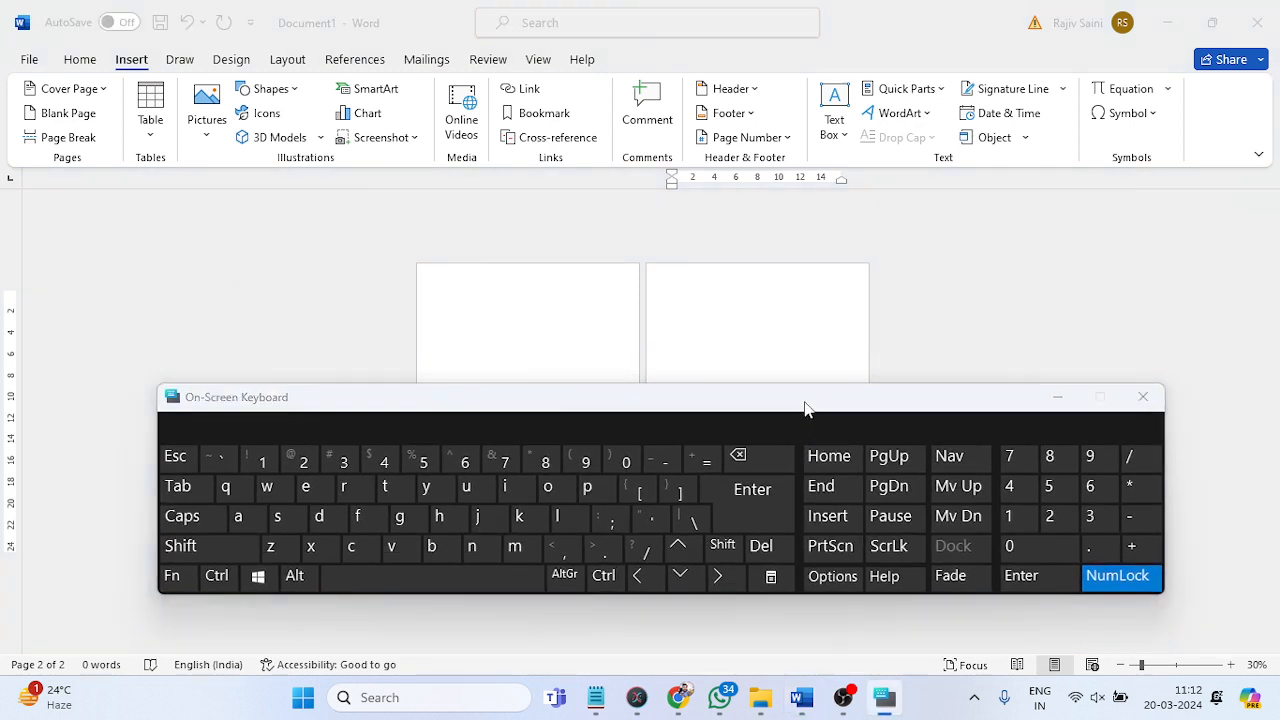
# Delete the second page backwards with the On-Screen Keyboard, move the keyboard clear of the page and place the cursor near the page's end.
pyautogui.click(750, 455)
pyautogui.moveTo(794, 400); pyautogui.dragTo(33, 368)
pyautogui.click(772, 387)
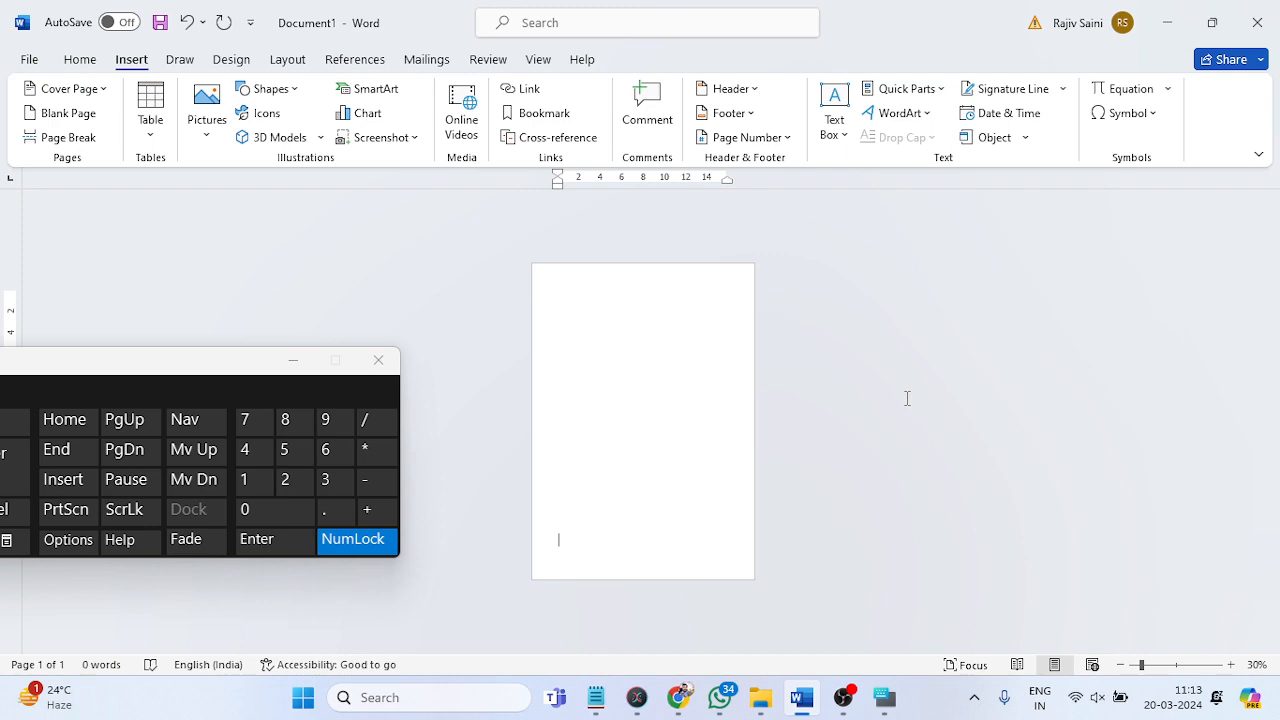
pyautogui.moveTo(228, 374); pyautogui.dragTo(385, 146)
pyautogui.click(597, 528)
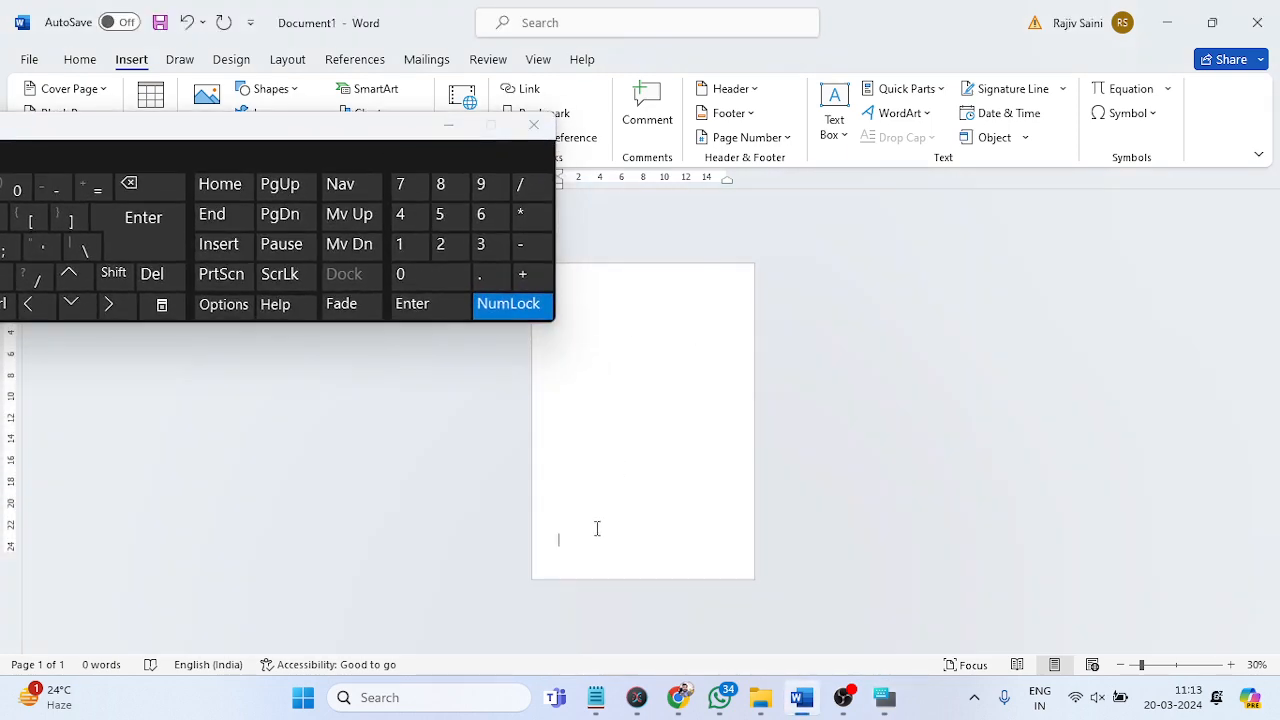
# Use the On-Screen Keyboard to add line breaks until the document has three pages, removing and re-adding the third page once.
pyautogui.click(150, 228)
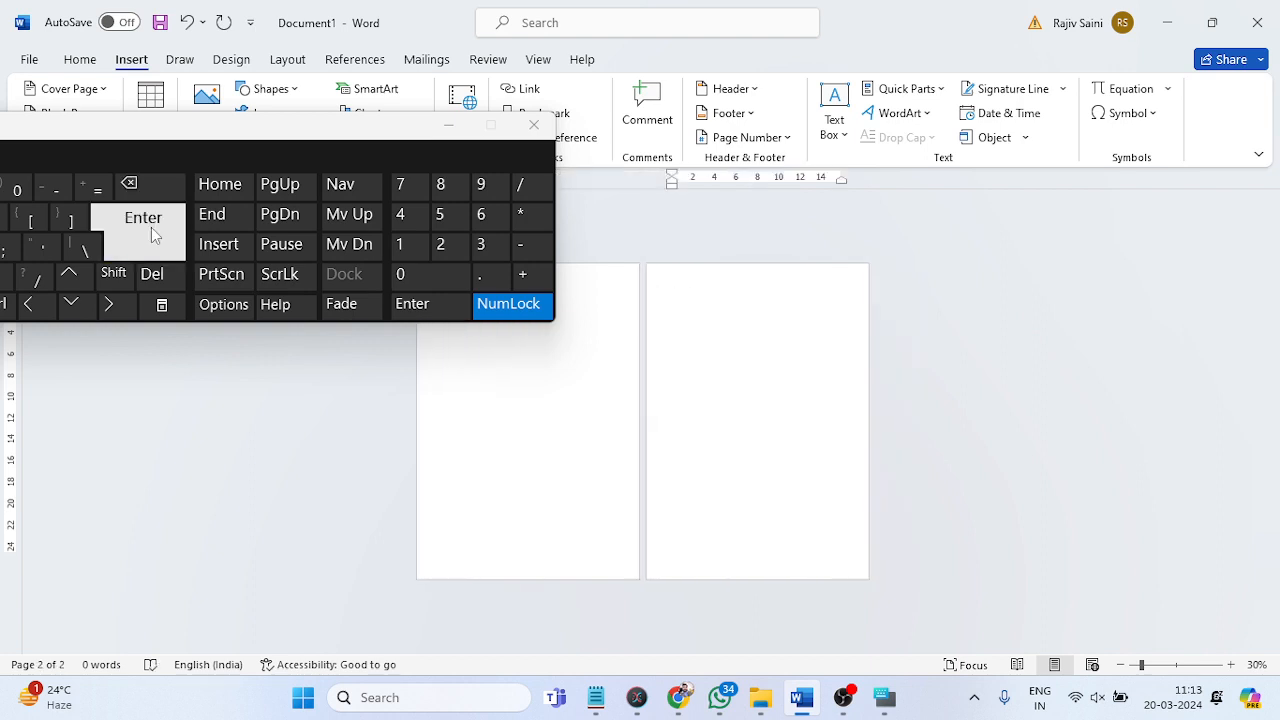
pyautogui.click(150, 228)
pyautogui.click(150, 228)
pyautogui.click(153, 235)
pyautogui.click(153, 235)
pyautogui.click(153, 235)
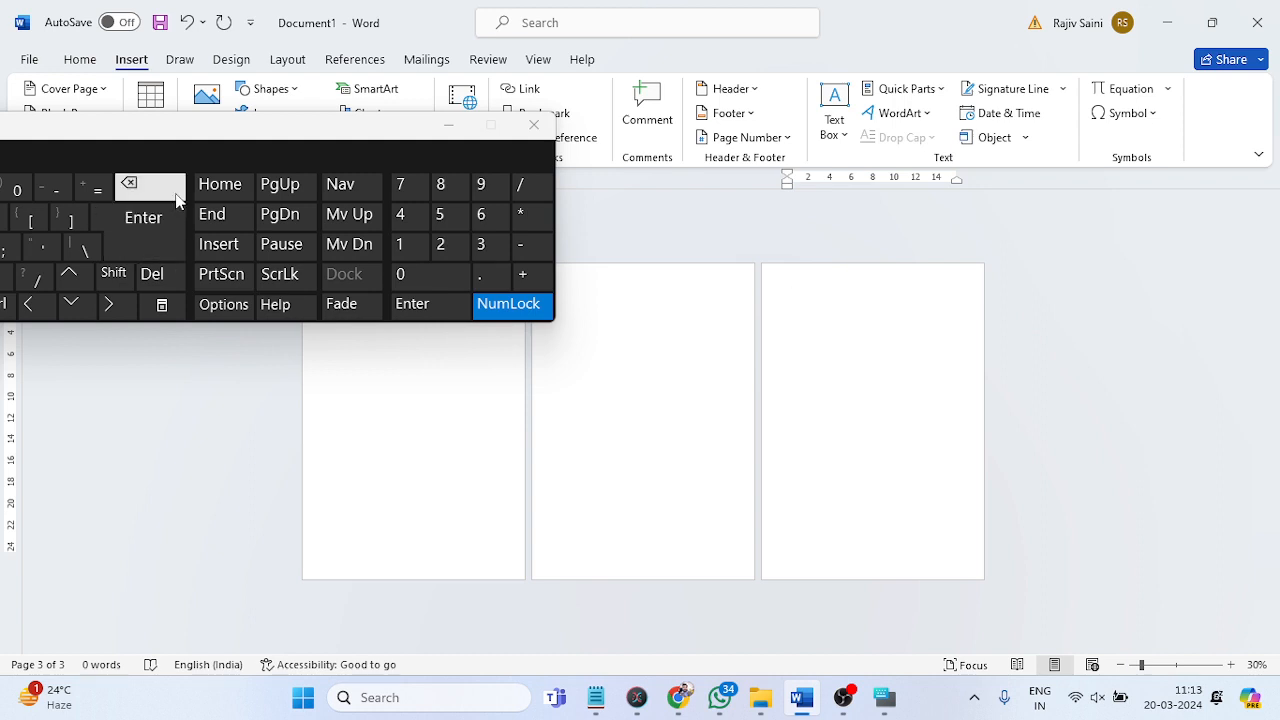
pyautogui.click(176, 199)
pyautogui.click(155, 228)
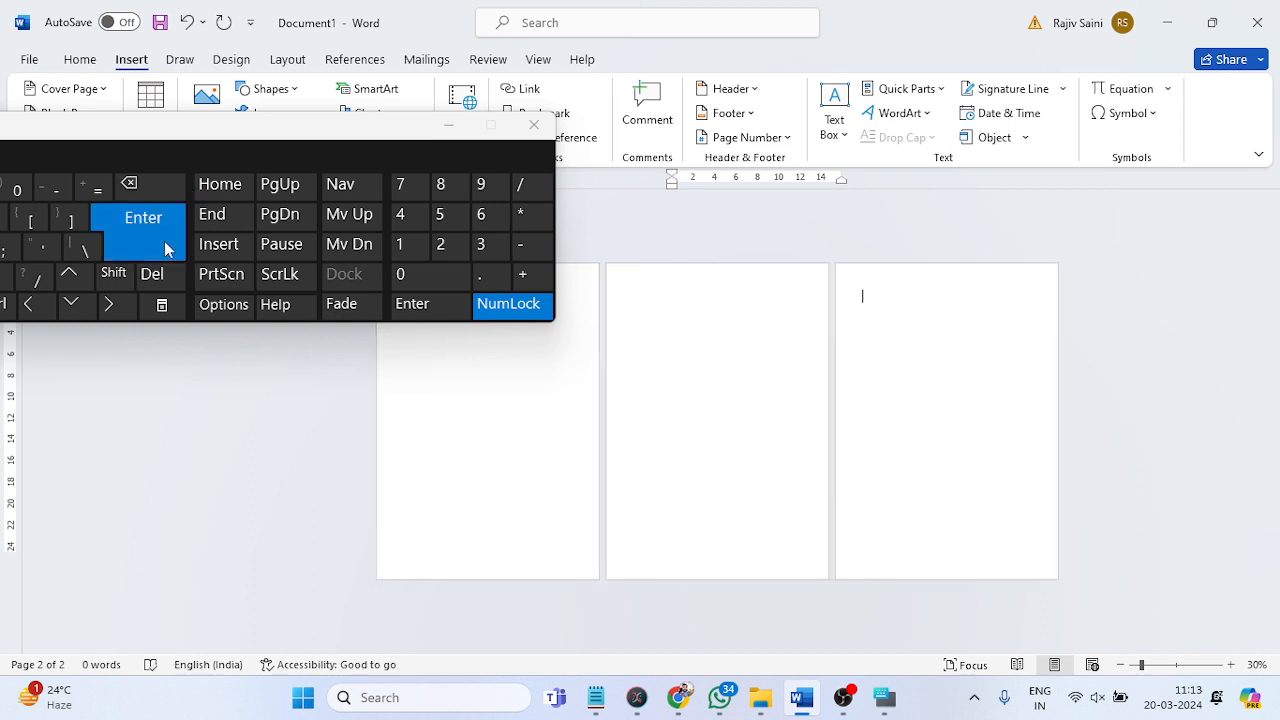
# Add several blank lines on the third page with the On-Screen Keyboard.
pyautogui.click(157, 220)
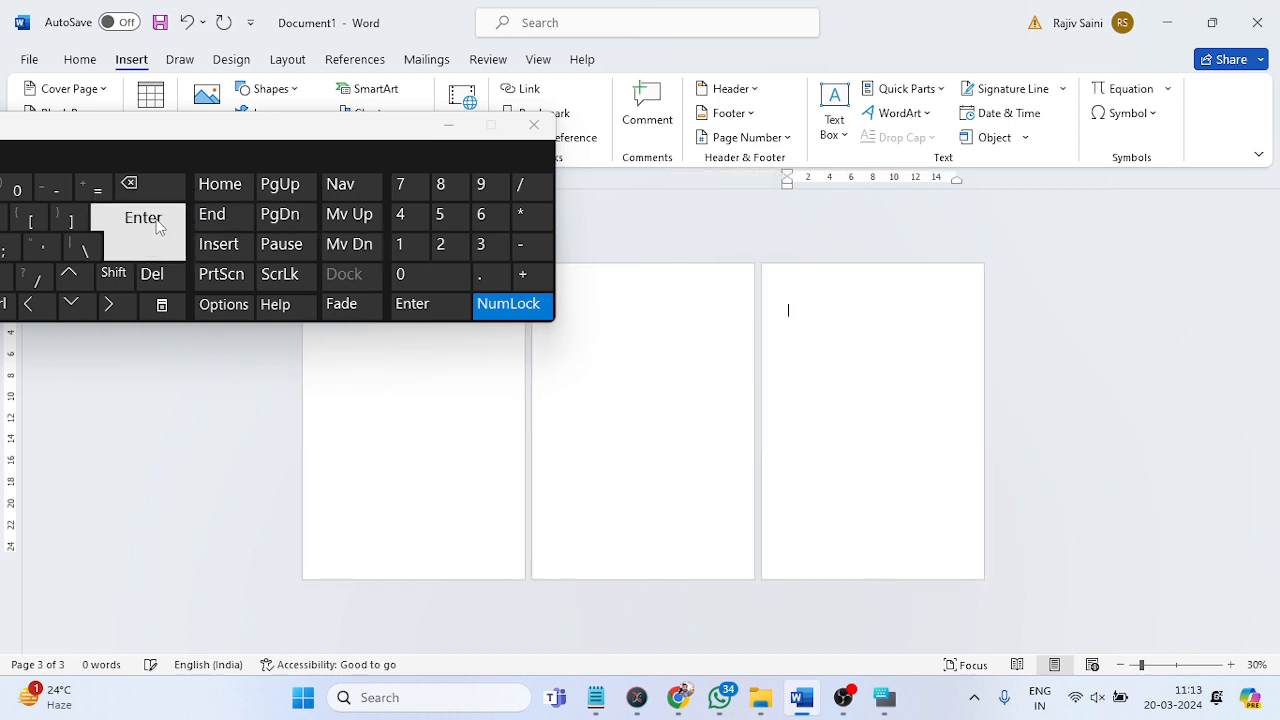
pyautogui.click(157, 220)
pyautogui.click(157, 220)
pyautogui.click(157, 220)
pyautogui.click(157, 220)
pyautogui.click(157, 220)
pyautogui.click(157, 220)
pyautogui.click(157, 220)
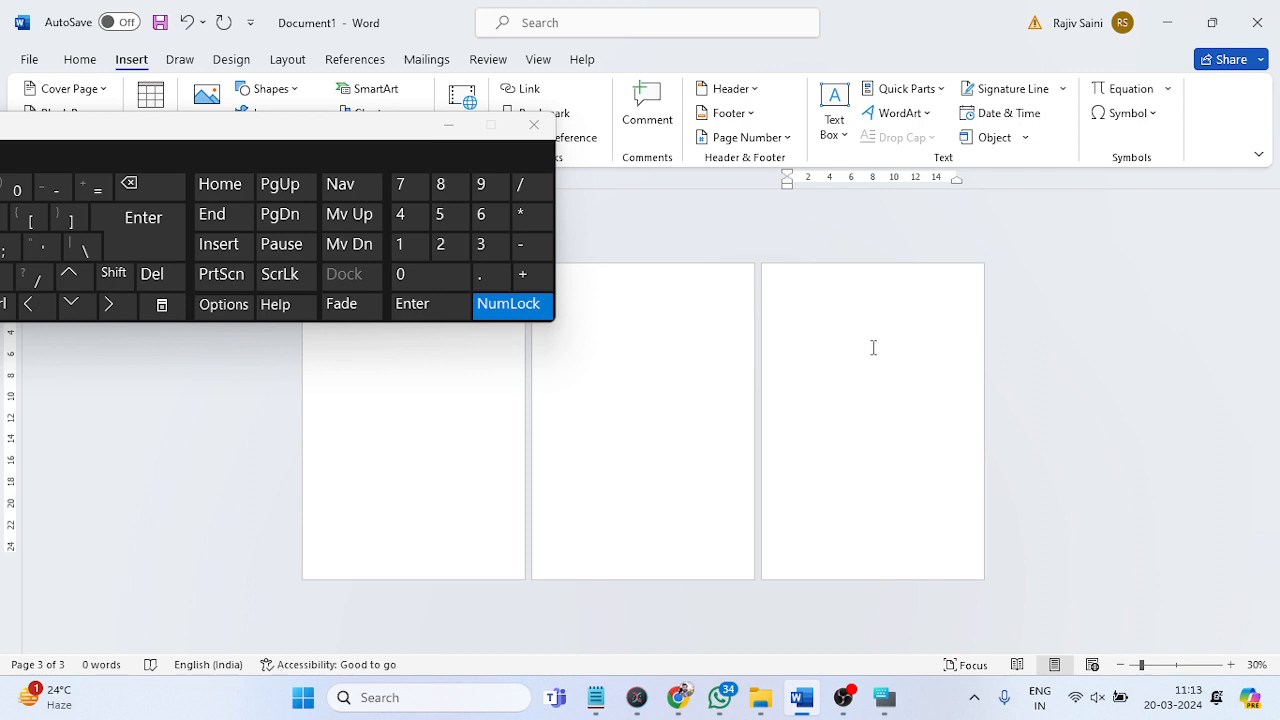
# Backspace to the end of the second page and delete forward with the On-Screen Keyboard to remove the third page.
pyautogui.click(155, 185)
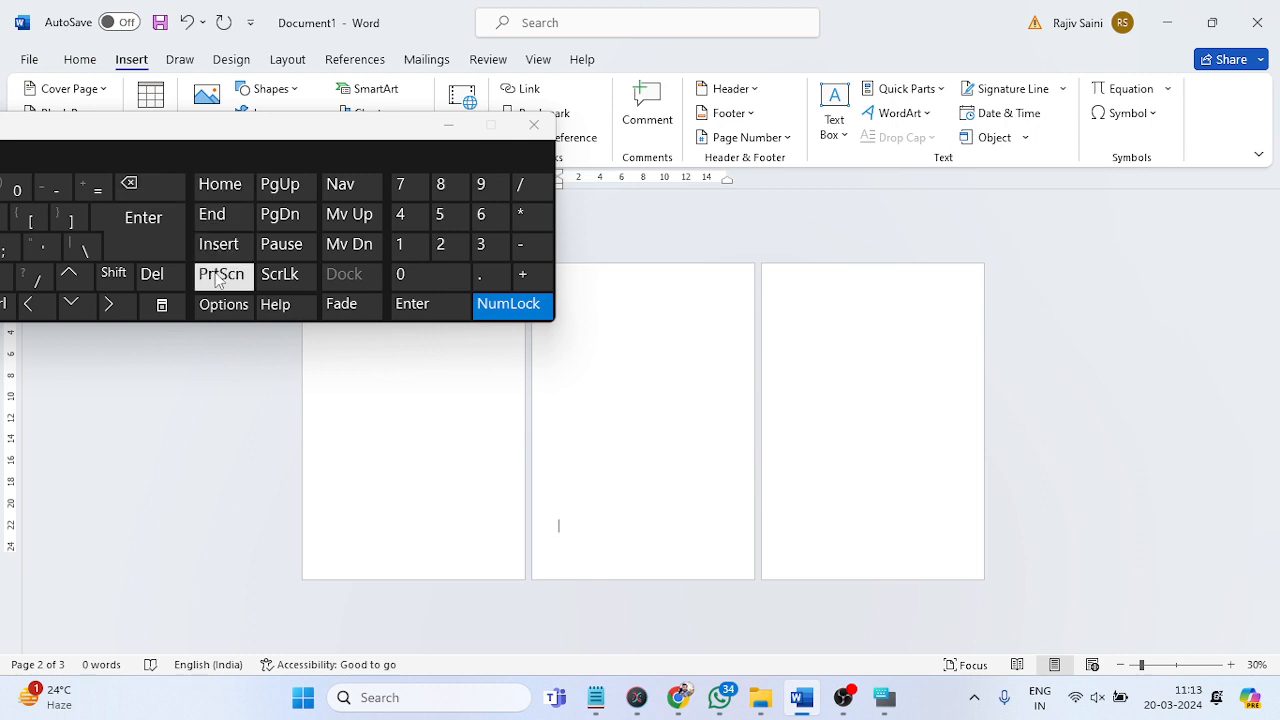
pyautogui.click(172, 289)
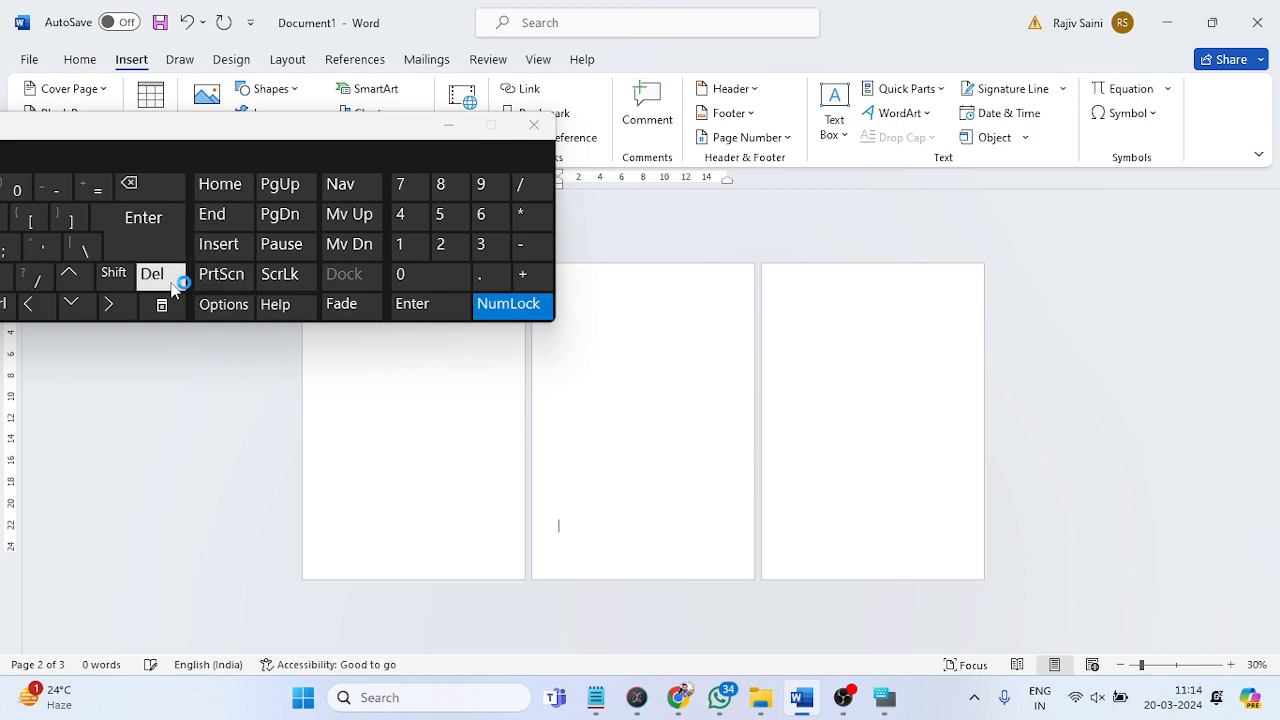
pyautogui.click(172, 289)
pyautogui.click(172, 289)
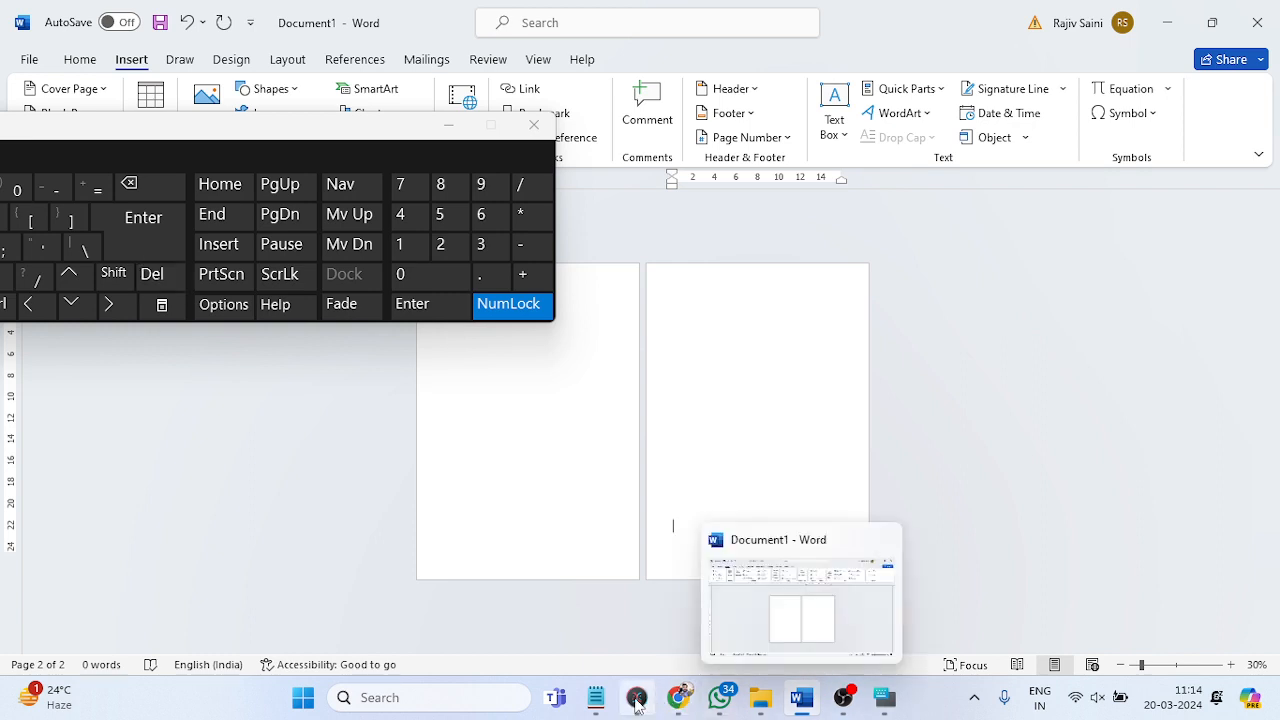
# Close the On-Screen Keyboard, switch to the note and write "Backspace:- Prev Page Delete" below a blank line.
pyautogui.click(600, 702)
pyautogui.click(533, 124)
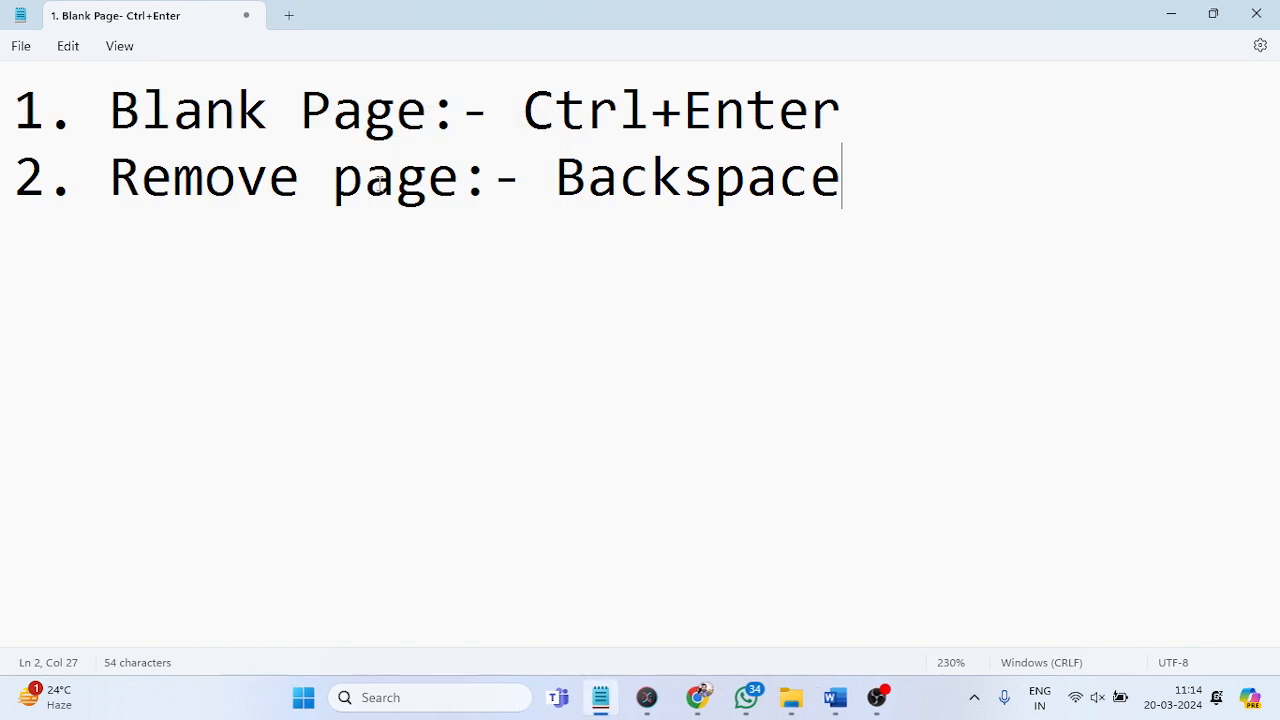
pyautogui.press('Return')
pyautogui.press('Return')
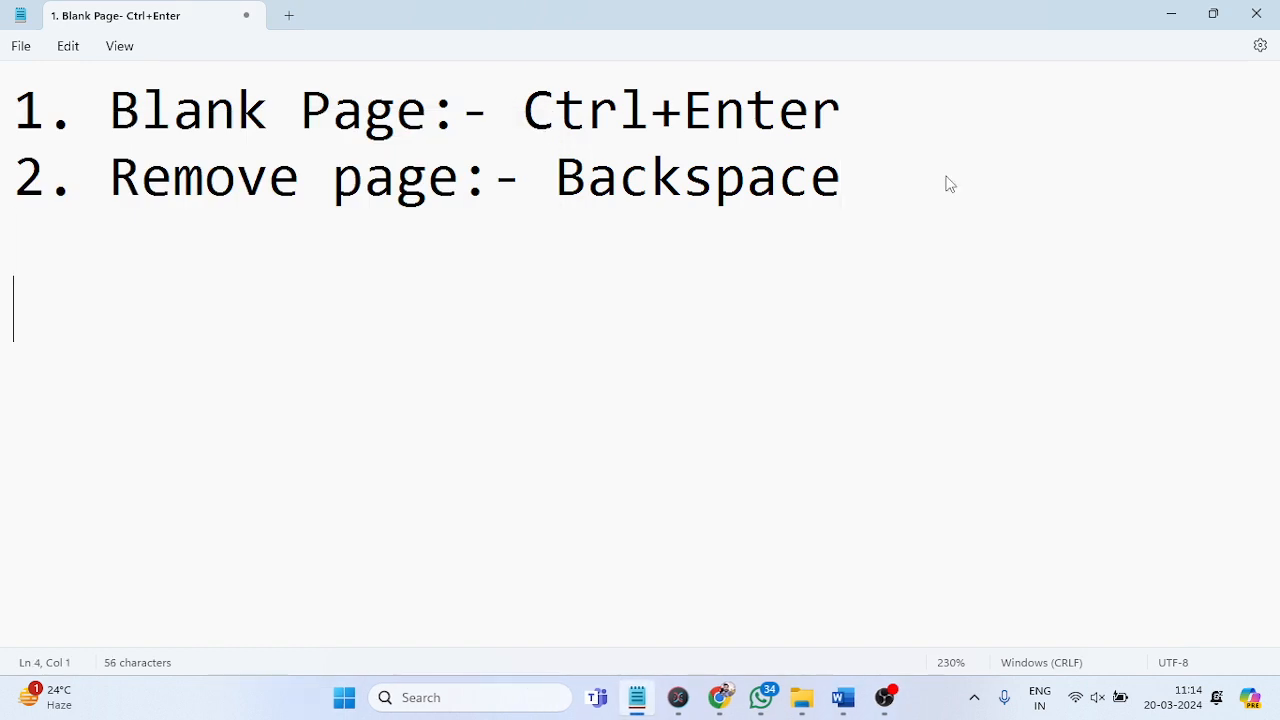
pyautogui.write('Back')
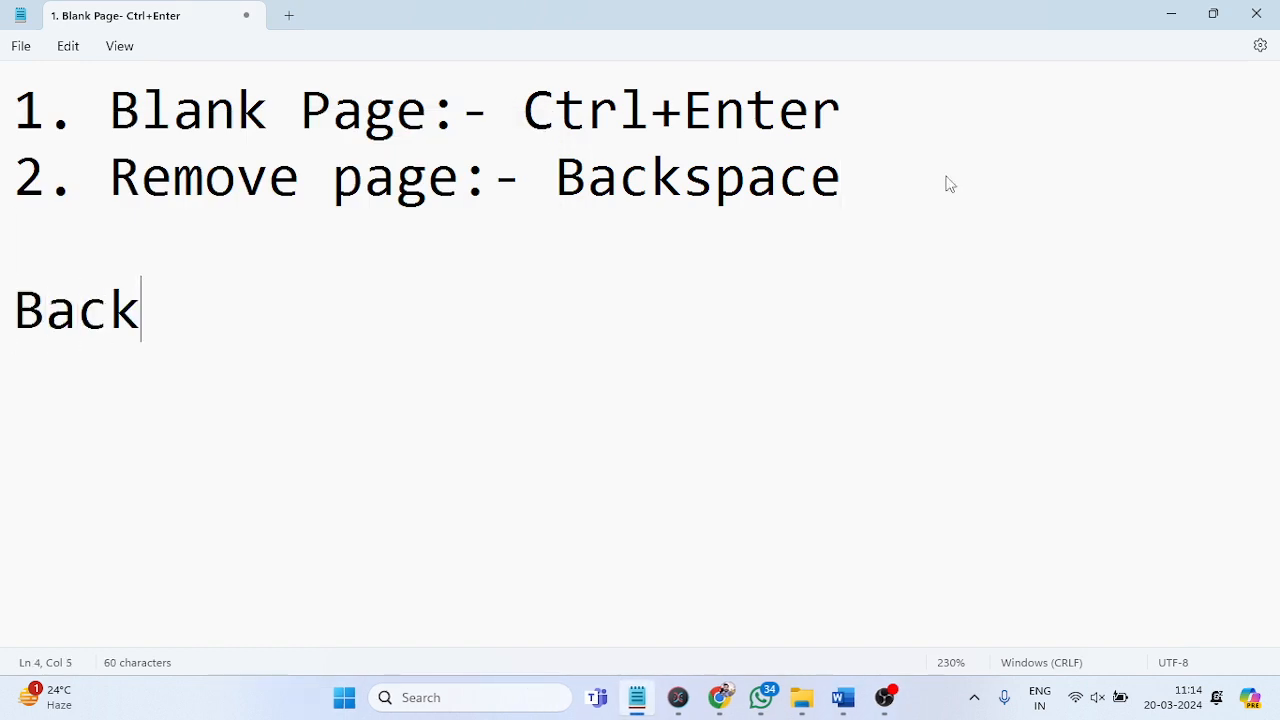
pyautogui.write('space:- PRev')
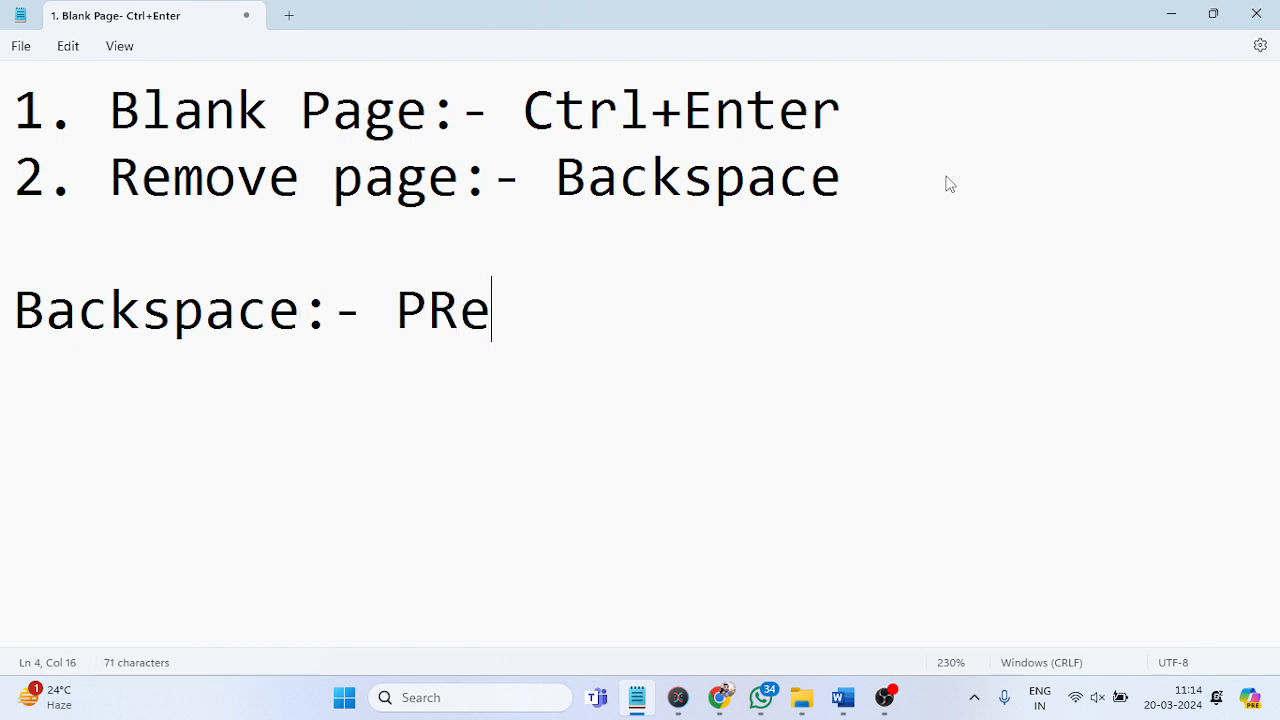
pyautogui.press('BackSpace')
pyautogui.press('BackSpace')
pyautogui.press('BackSpace')
pyautogui.write('rev')
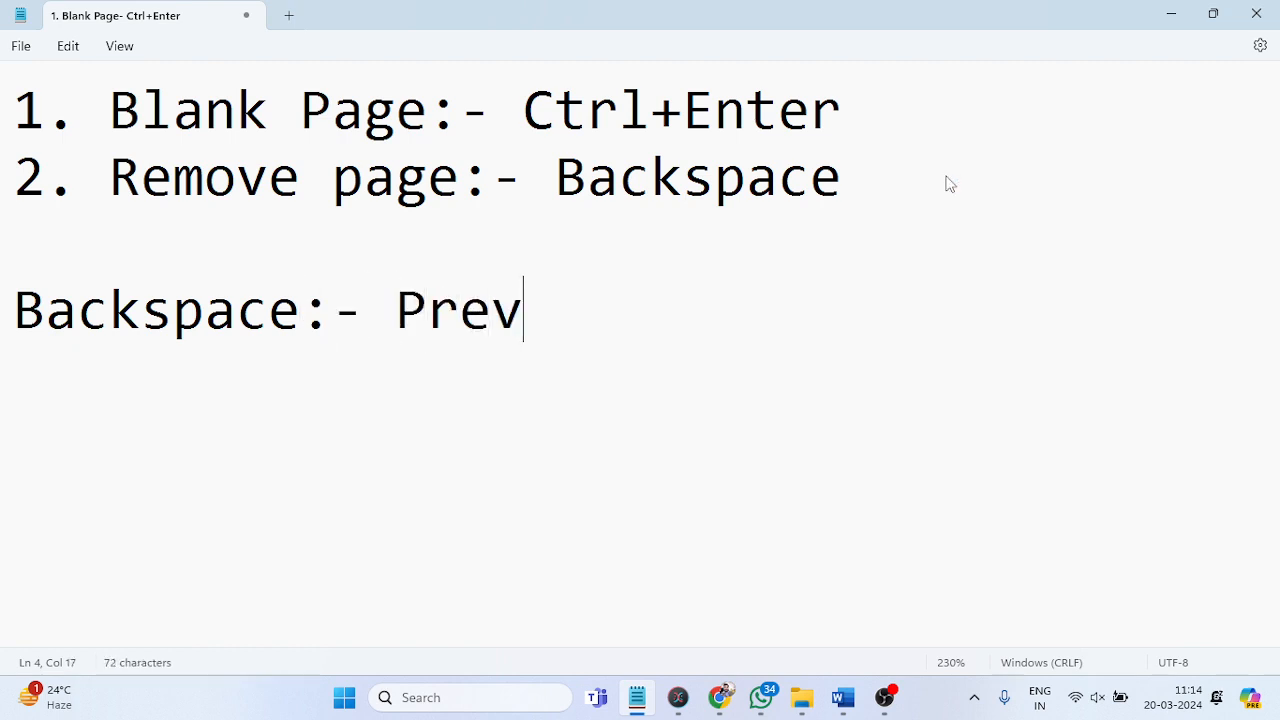
pyautogui.write(' Page Delete')
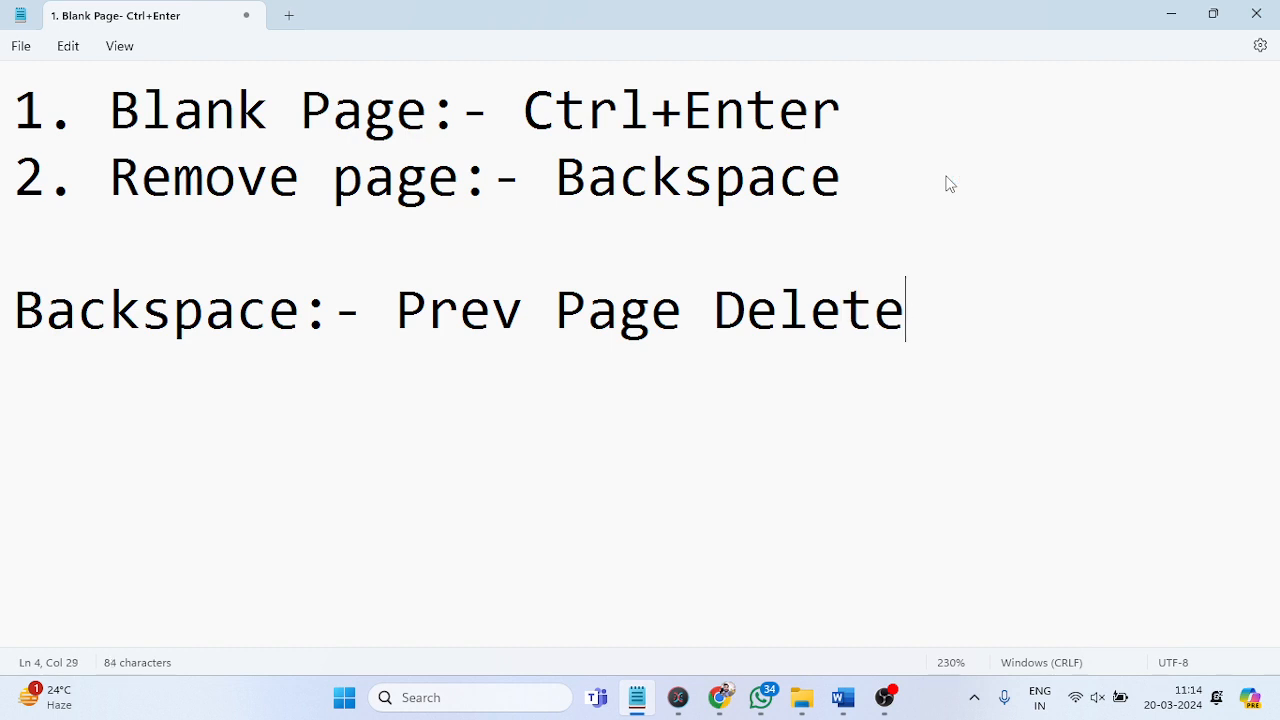
# Add the line "Delete:- Next Page Delete" at the end of the note.
pyautogui.press('Return')
pyautogui.write('D')
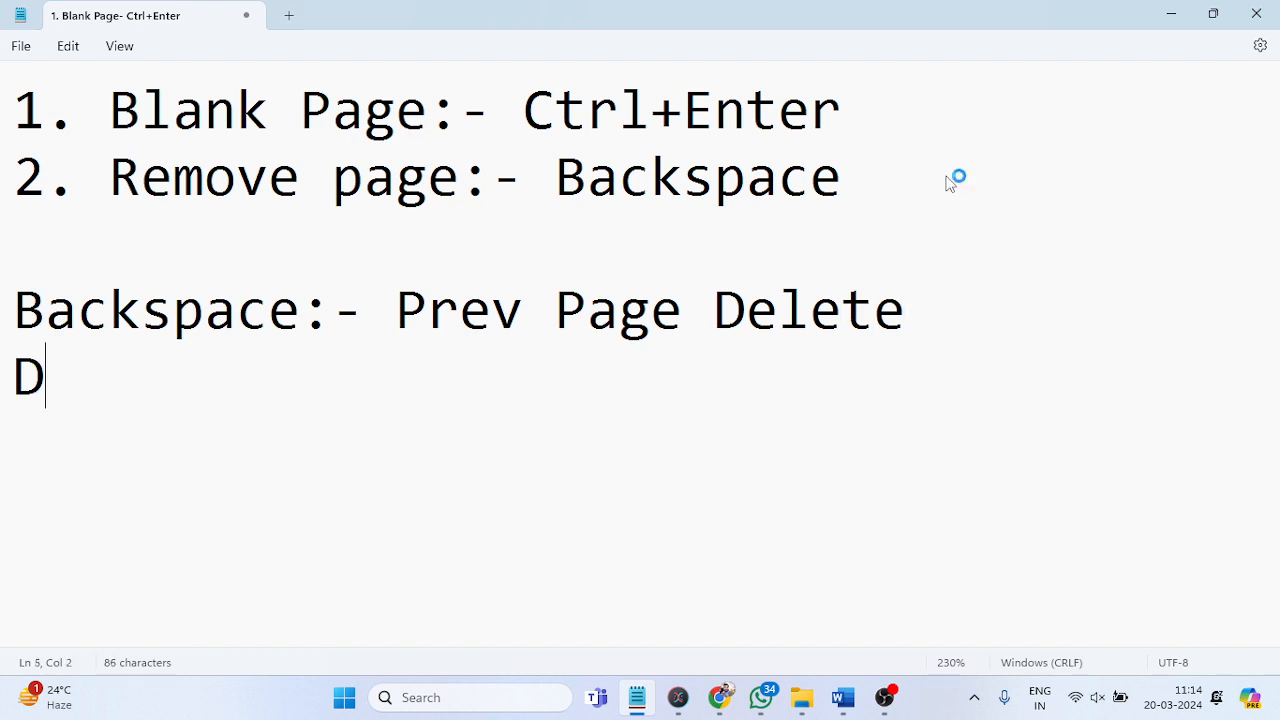
pyautogui.write('elete:- ')
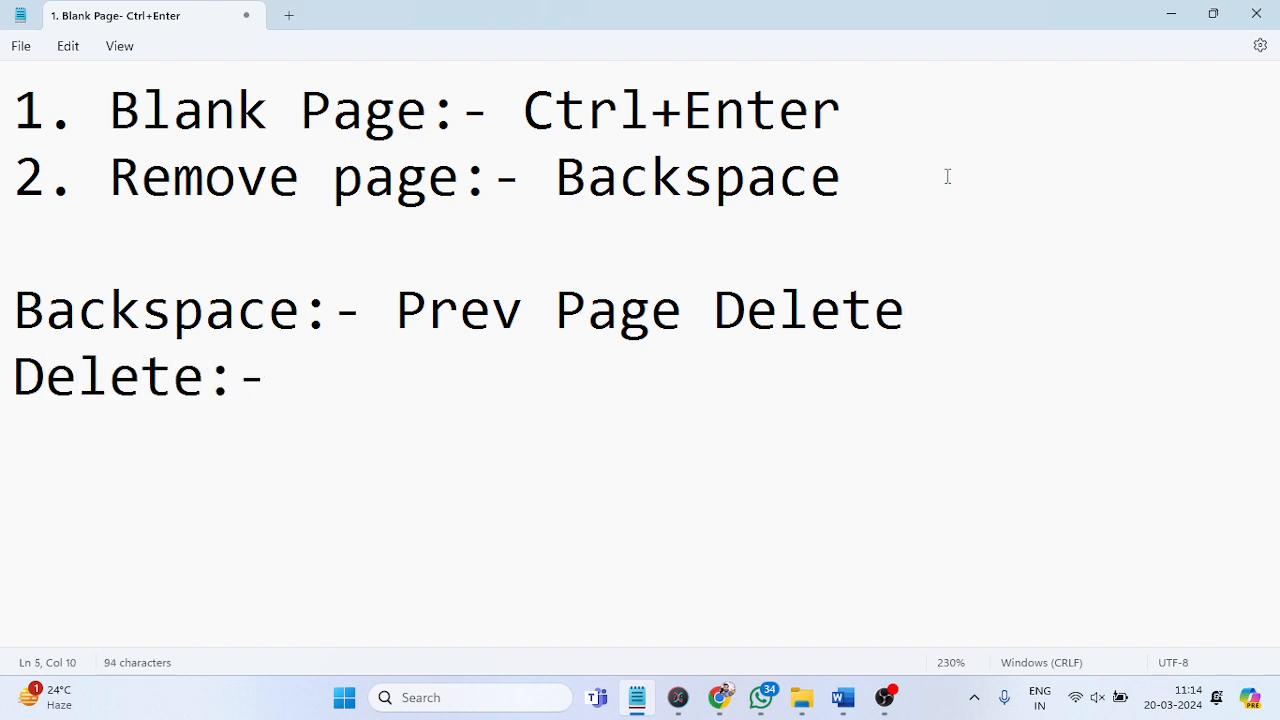
pyautogui.write('Next P')
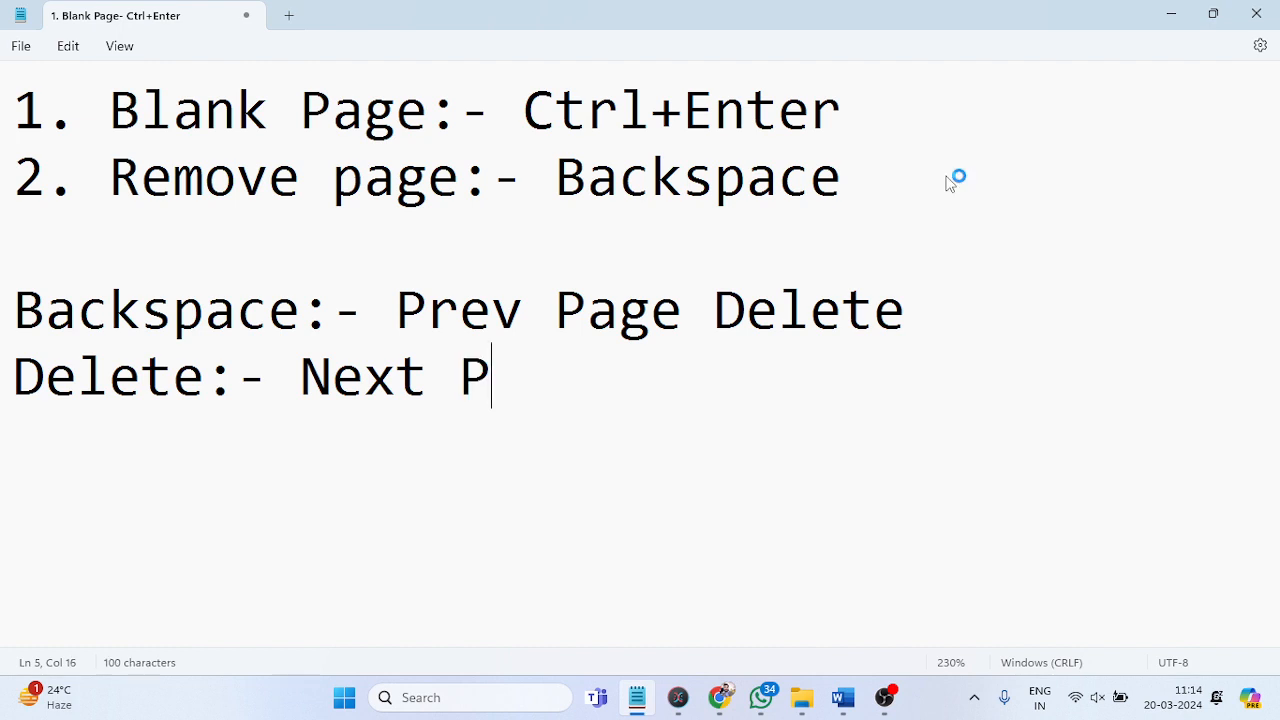
pyautogui.write('age Delete')
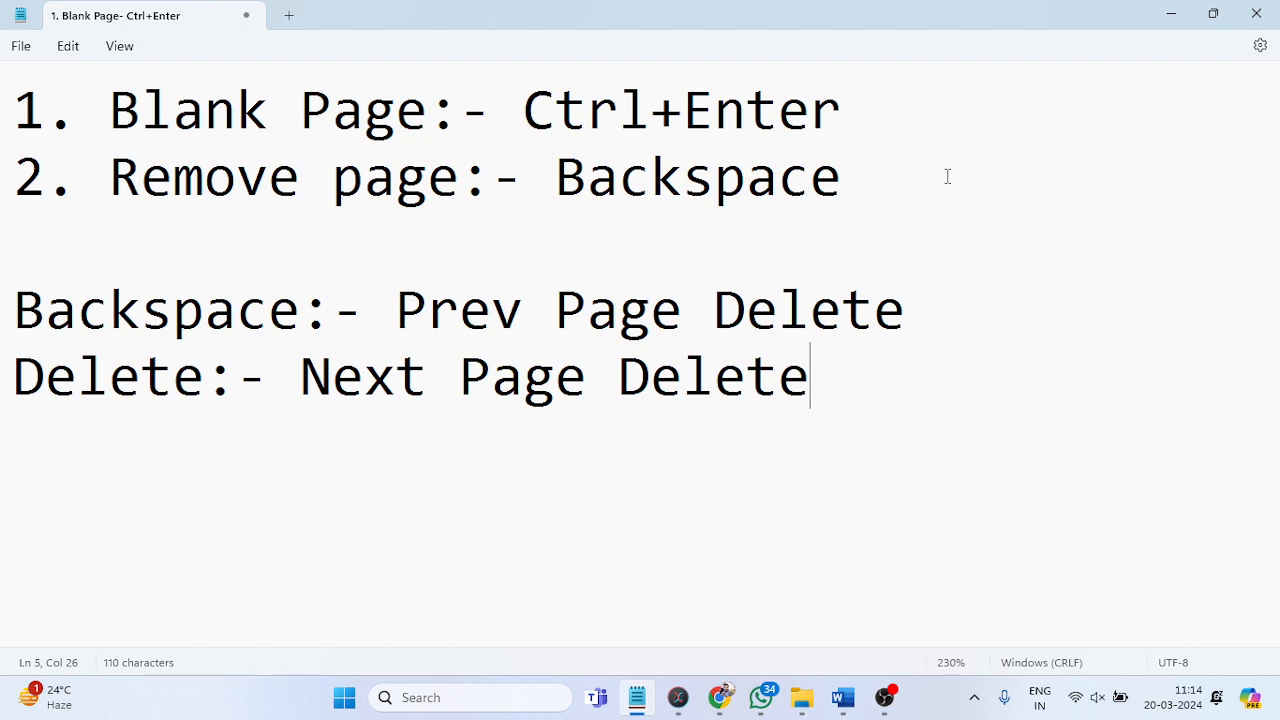
# Minimize the note, return to the Word document and insert the built-in Filigree header.
pyautogui.click(1185, 22)
pyautogui.click(518, 310)
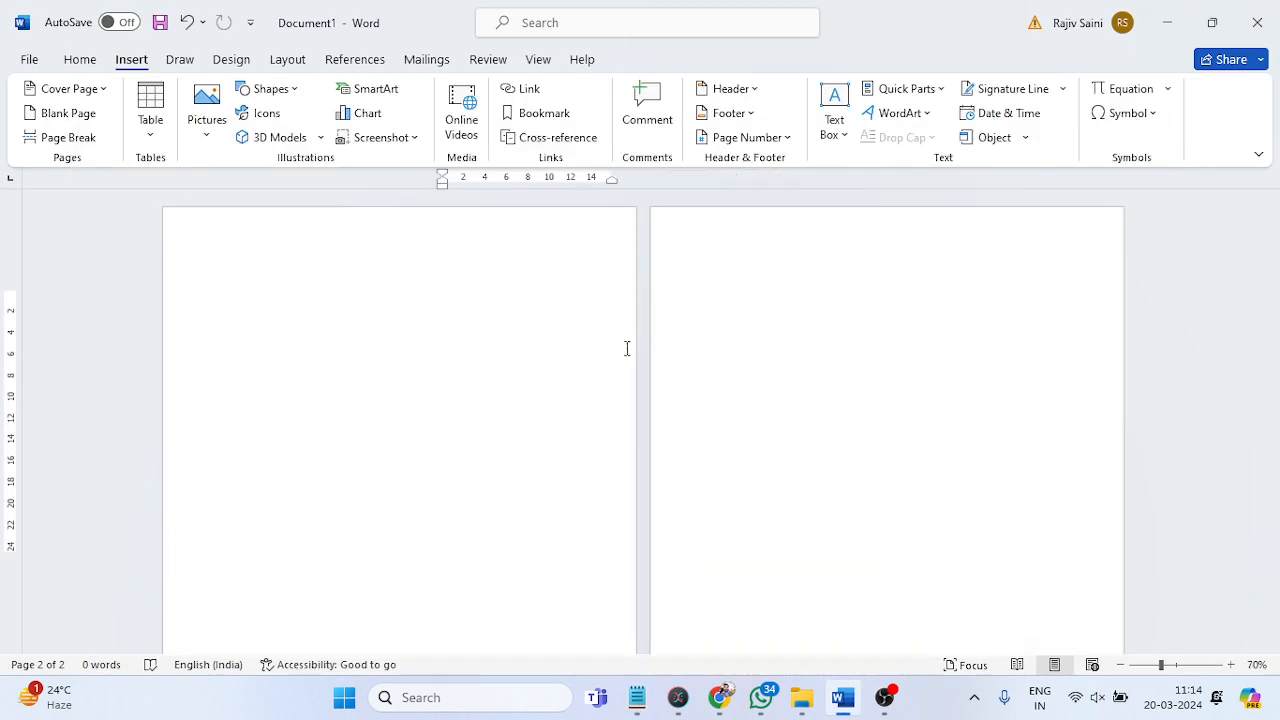
pyautogui.keyDown('ctrl'); pyautogui.scroll(1, 627, 348); pyautogui.keyUp('ctrl')
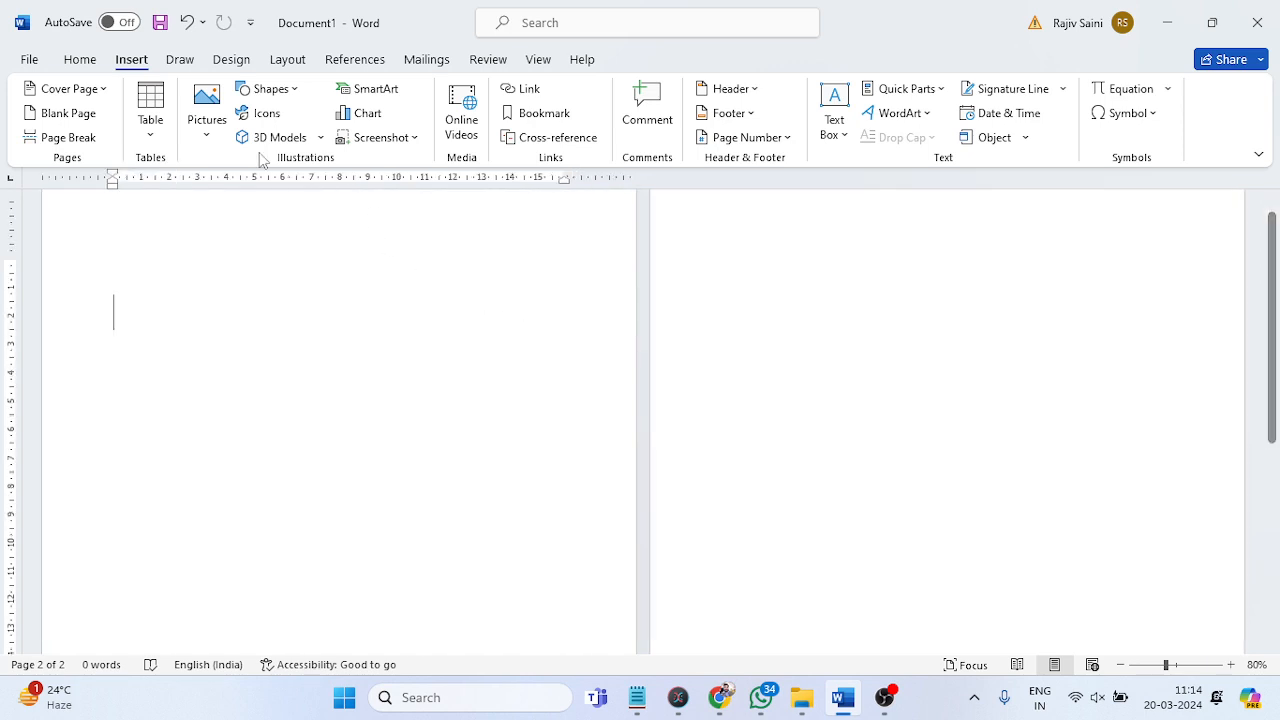
pyautogui.click(180, 59)
pyautogui.click(131, 59)
pyautogui.keyDown('ctrl'); pyautogui.scroll(2, 581, 283); pyautogui.keyUp('ctrl')
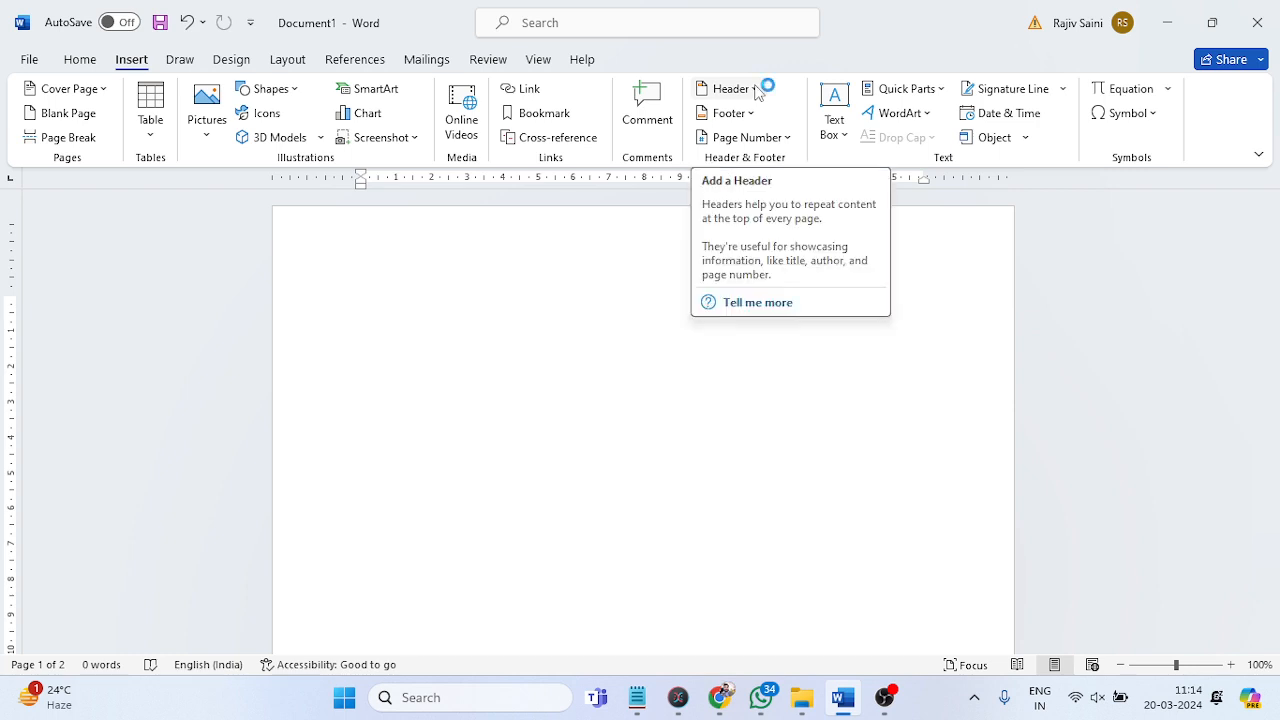
pyautogui.click(754, 91)
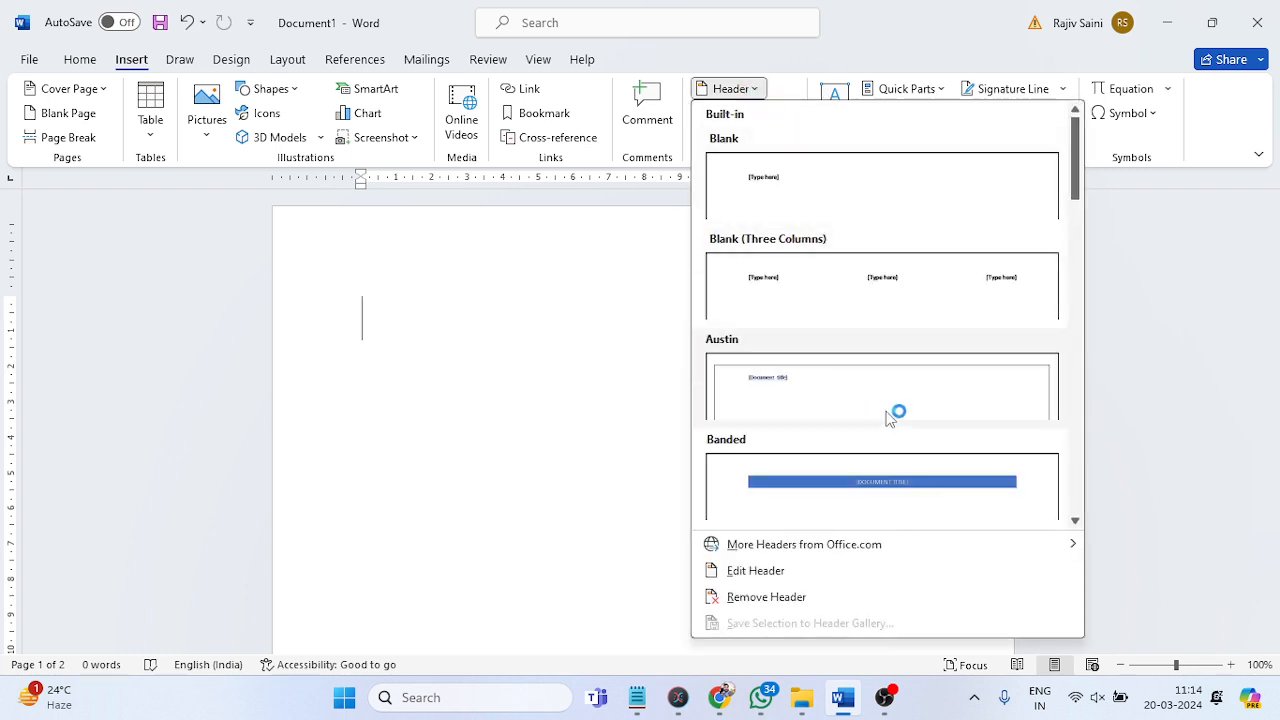
pyautogui.scroll(-3, 914, 280)
pyautogui.scroll(-5, 930, 295)
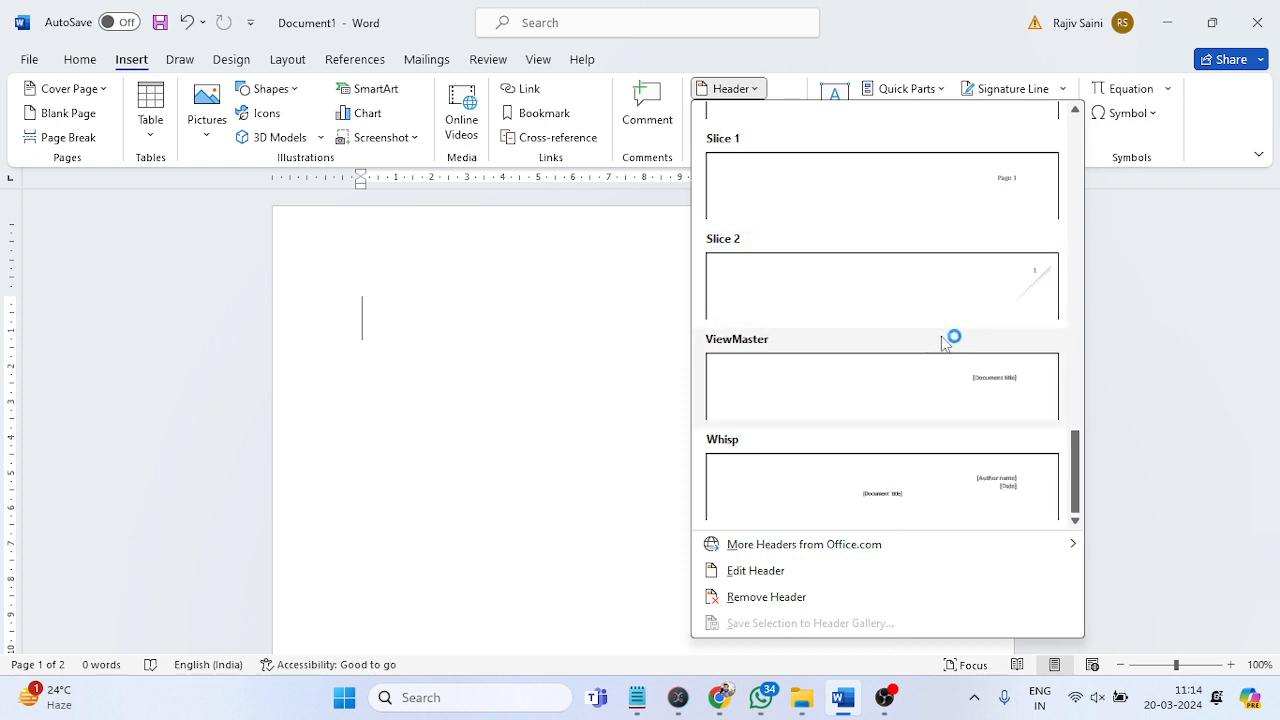
pyautogui.scroll(5, 940, 342)
pyautogui.scroll(5, 943, 343)
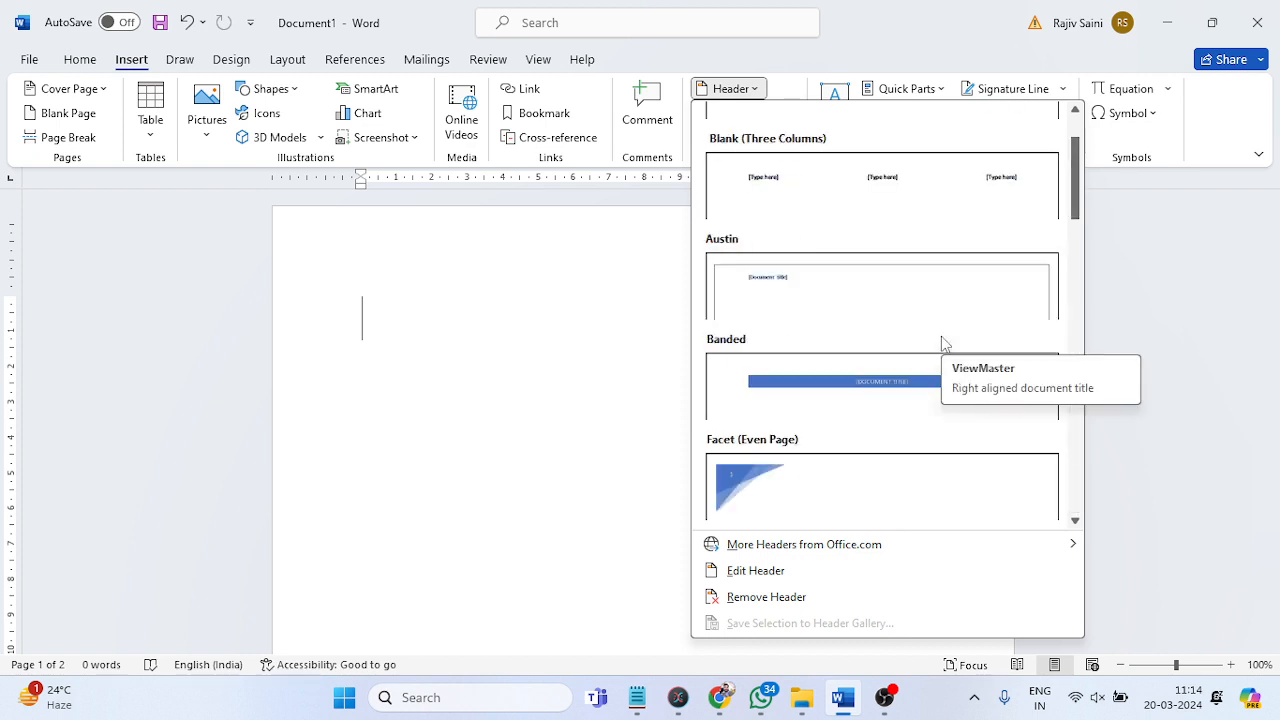
pyautogui.moveTo(1075, 160); pyautogui.dragTo(1080, 263)
pyautogui.scroll(1, 1076, 325)
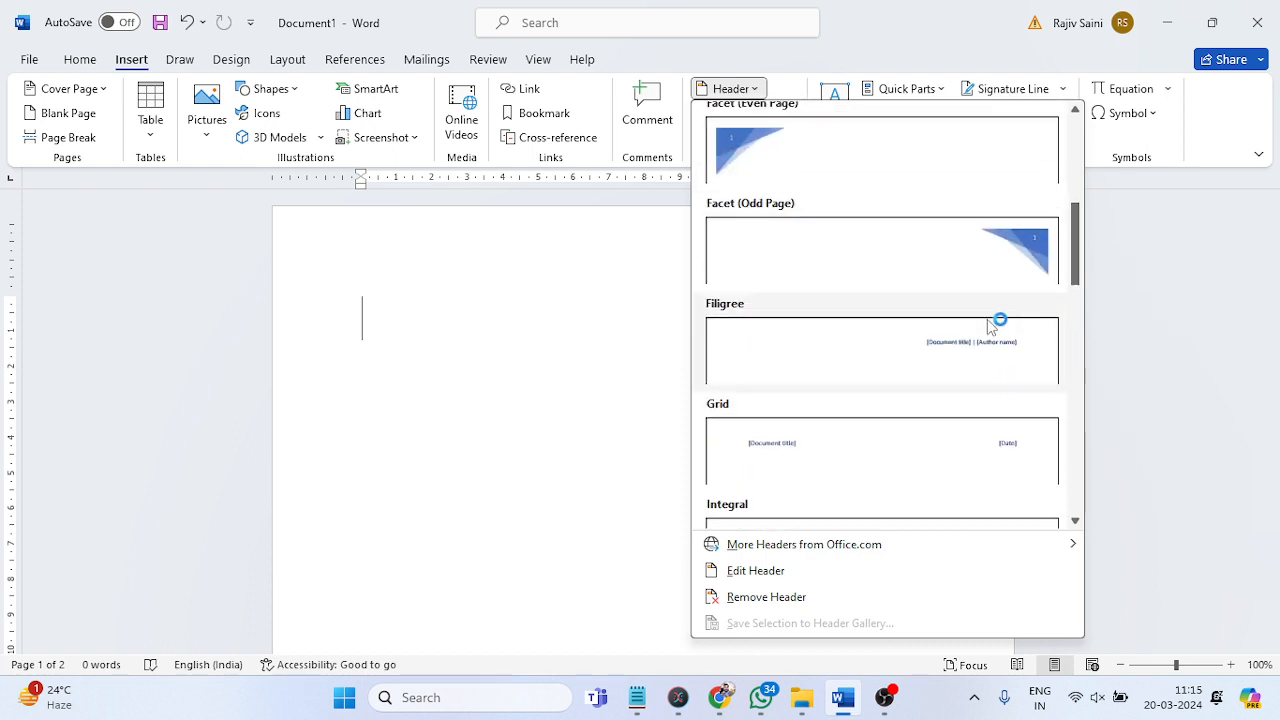
pyautogui.click(977, 348)
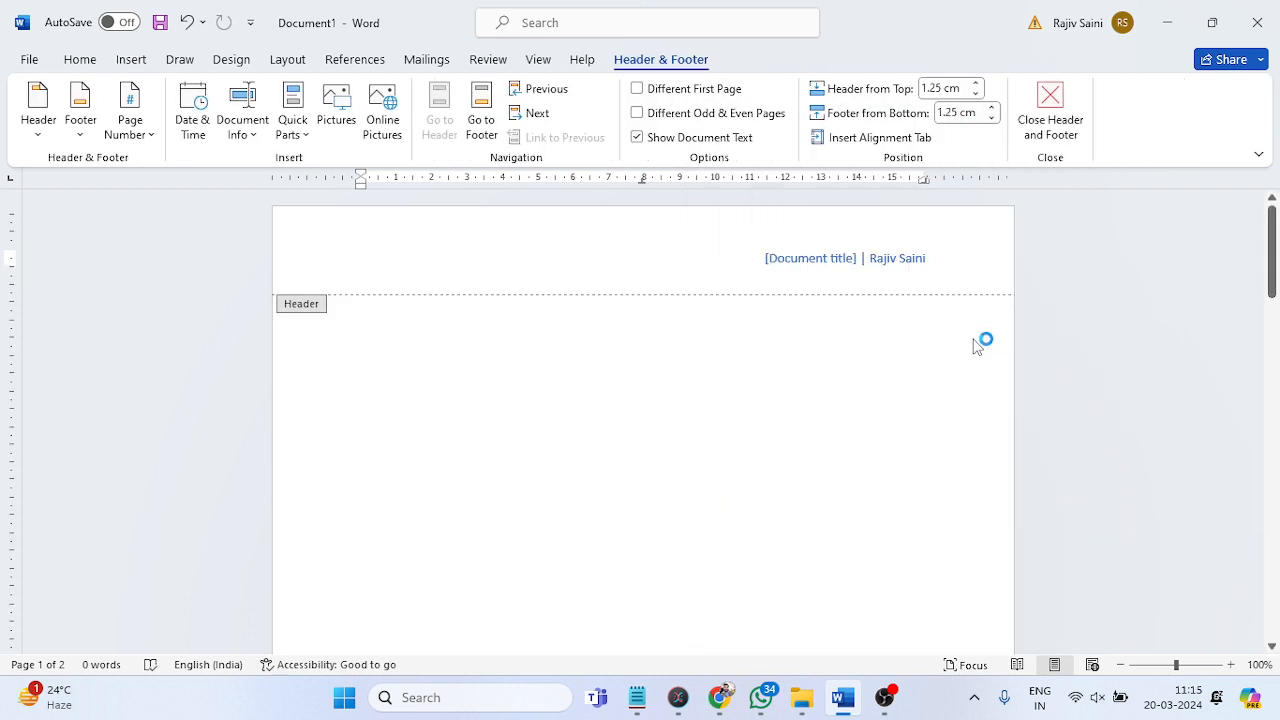
# Enter "Project file on MS-word Practical" as the header's document title and leave header editing.
pyautogui.click(799, 252)
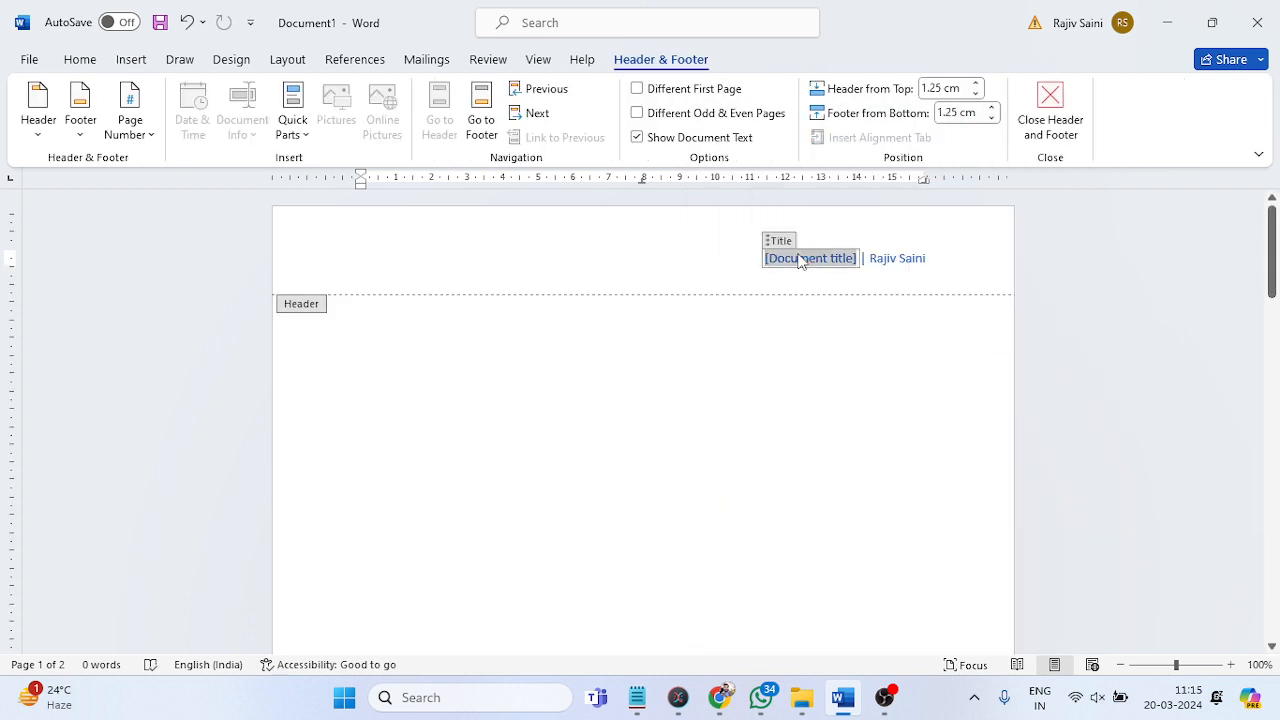
pyautogui.click(922, 258)
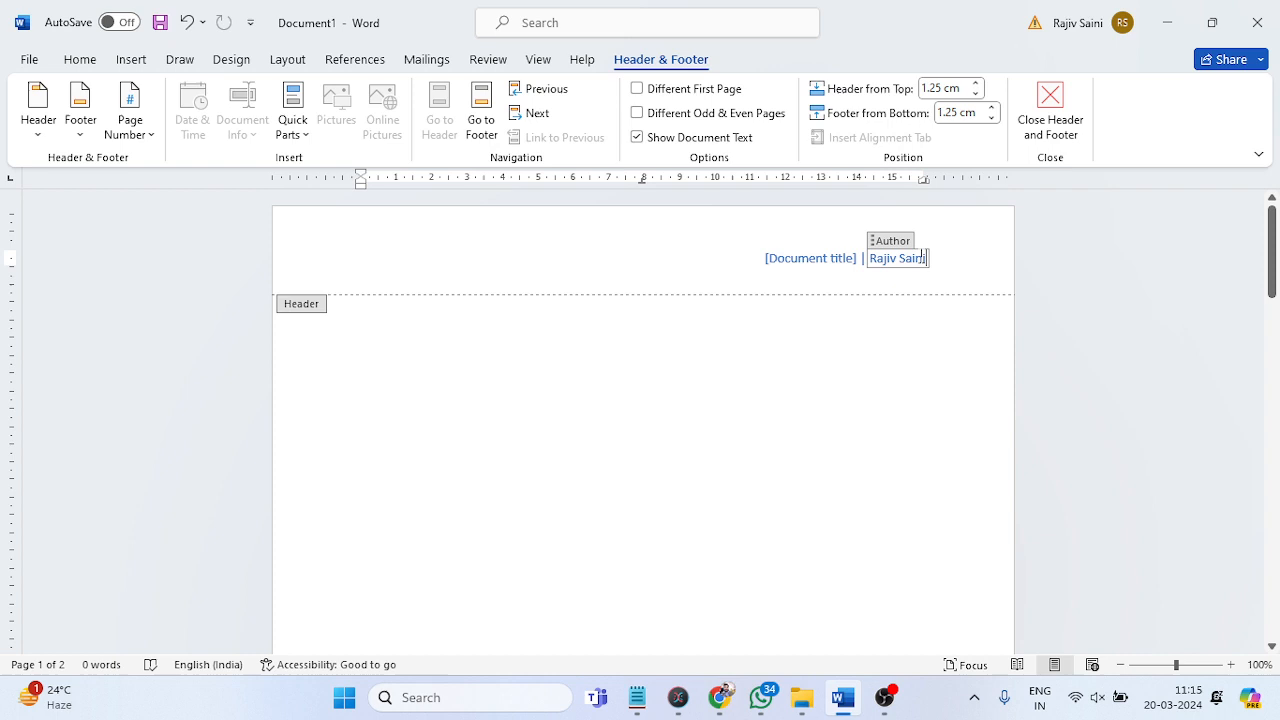
pyautogui.click(830, 258)
pyautogui.press('Delete')
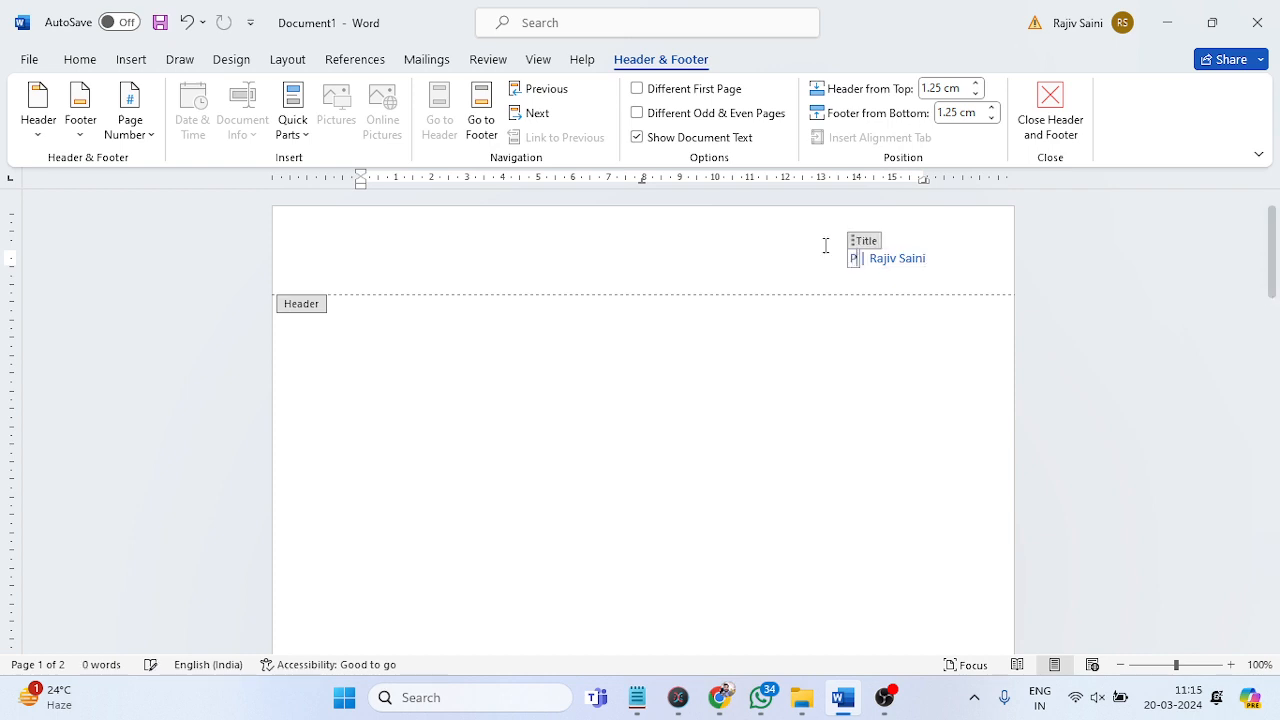
pyautogui.write('Project fi')
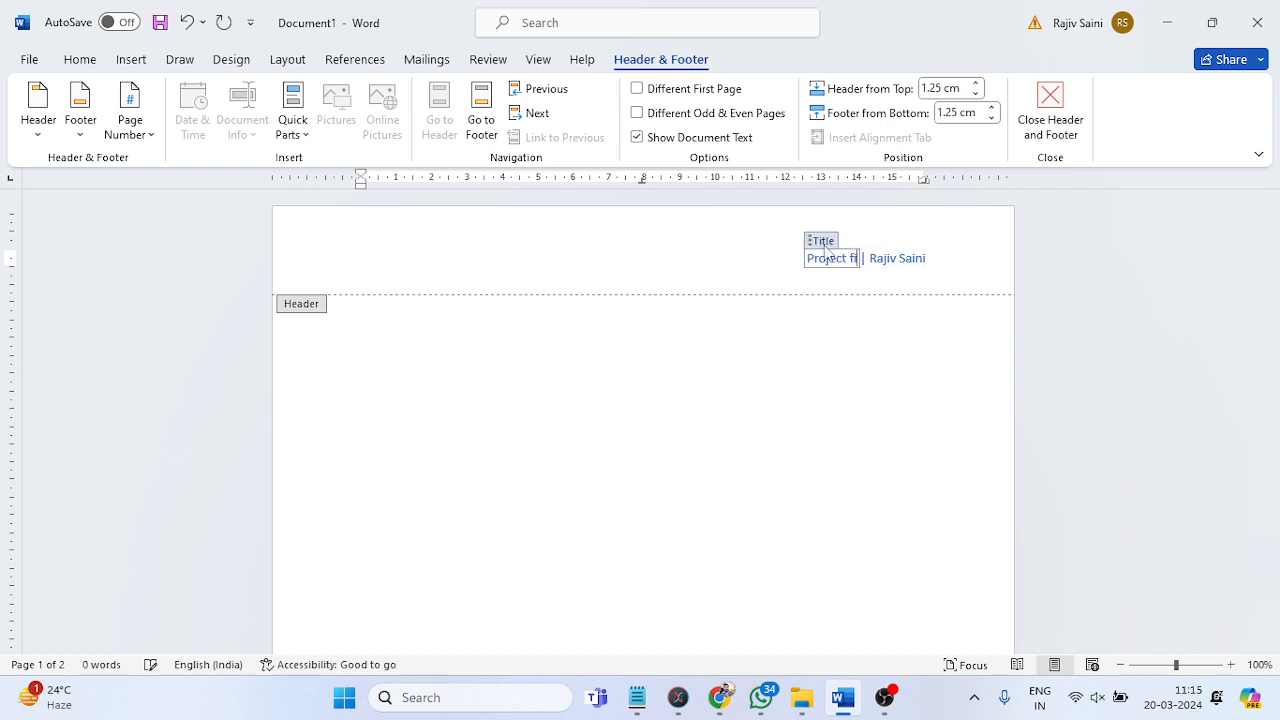
pyautogui.write('le on')
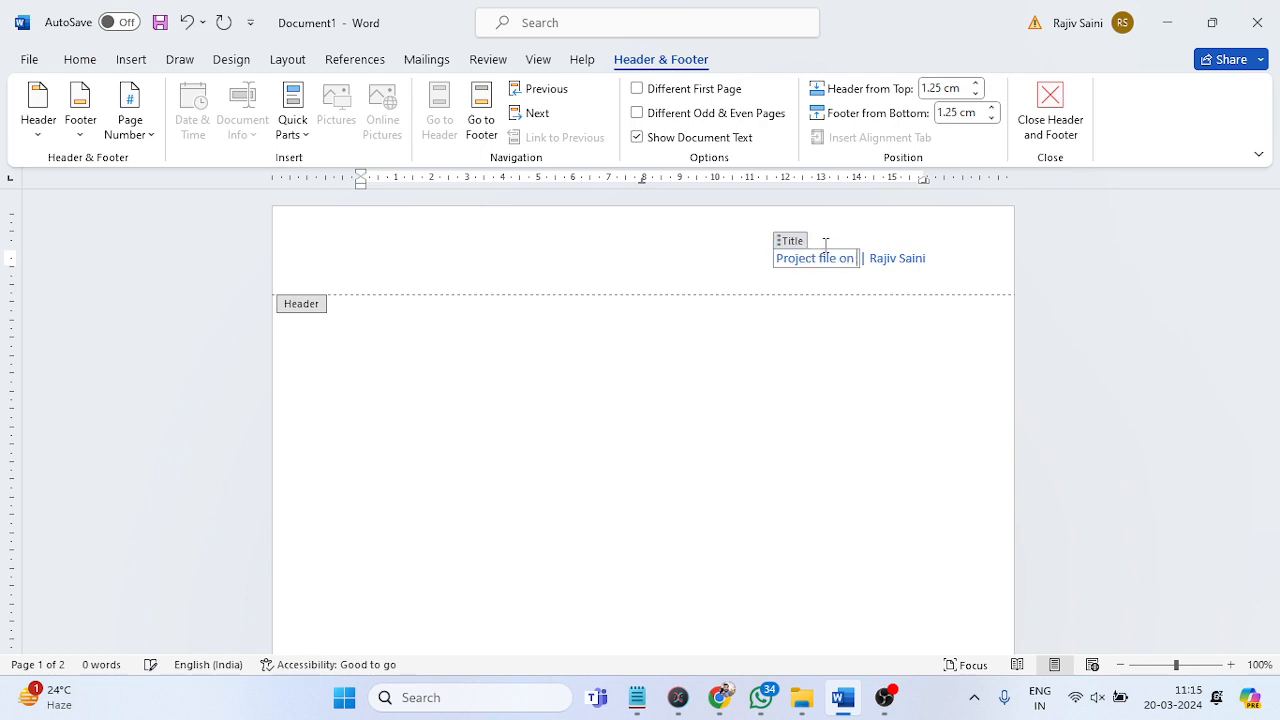
pyautogui.write(' MS-')
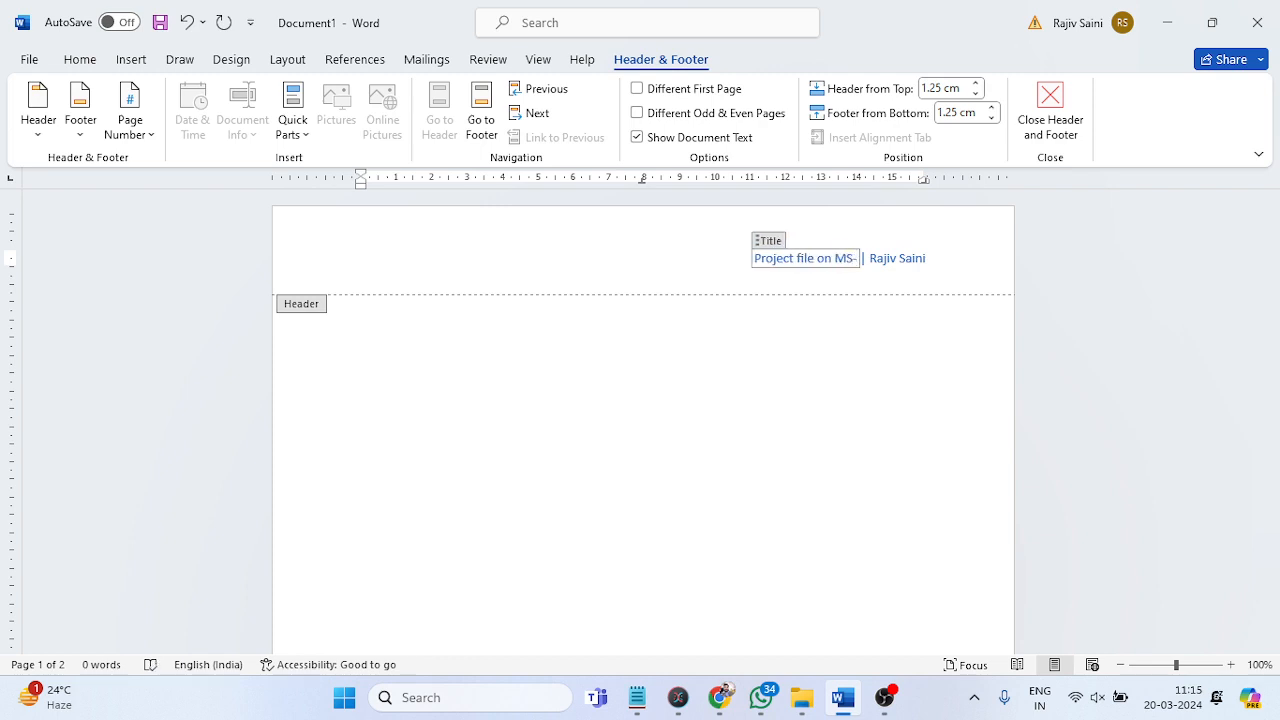
pyautogui.write('word PRactical')
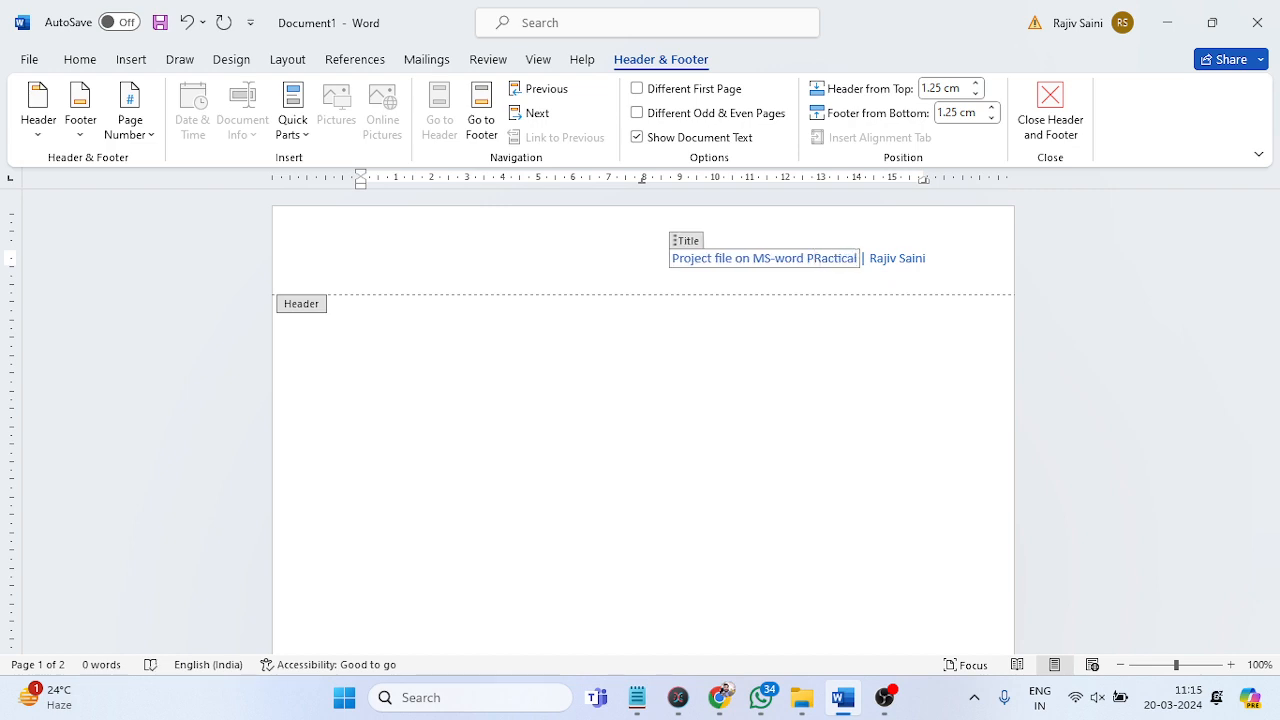
pyautogui.click(819, 258)
pyautogui.press('BackSpace')
pyautogui.write('r')
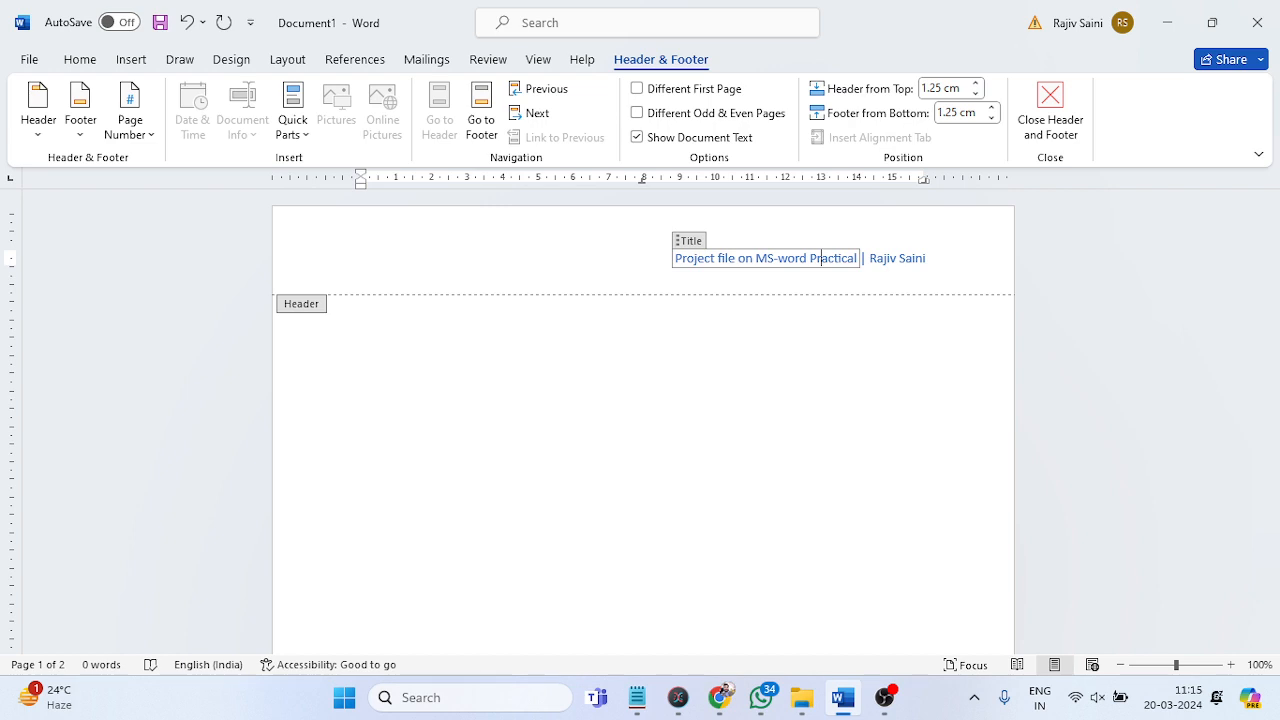
pyautogui.tripleClick(913, 262)
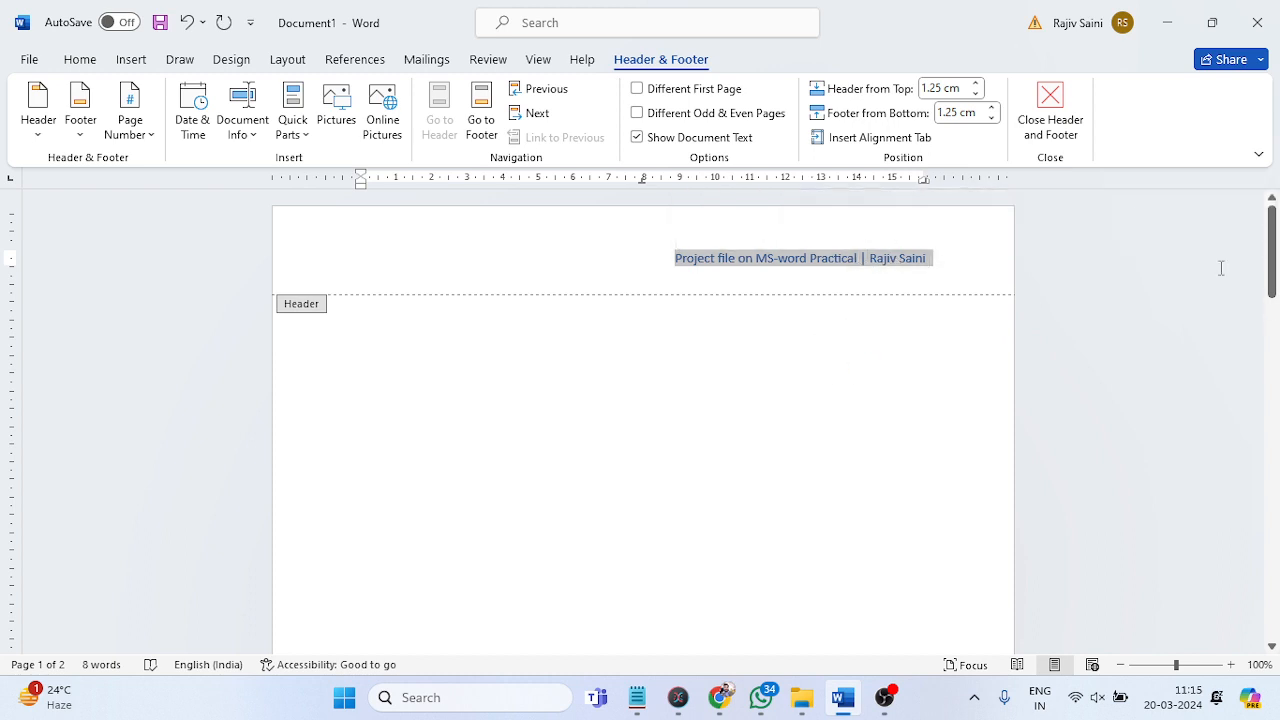
pyautogui.click(1060, 140)
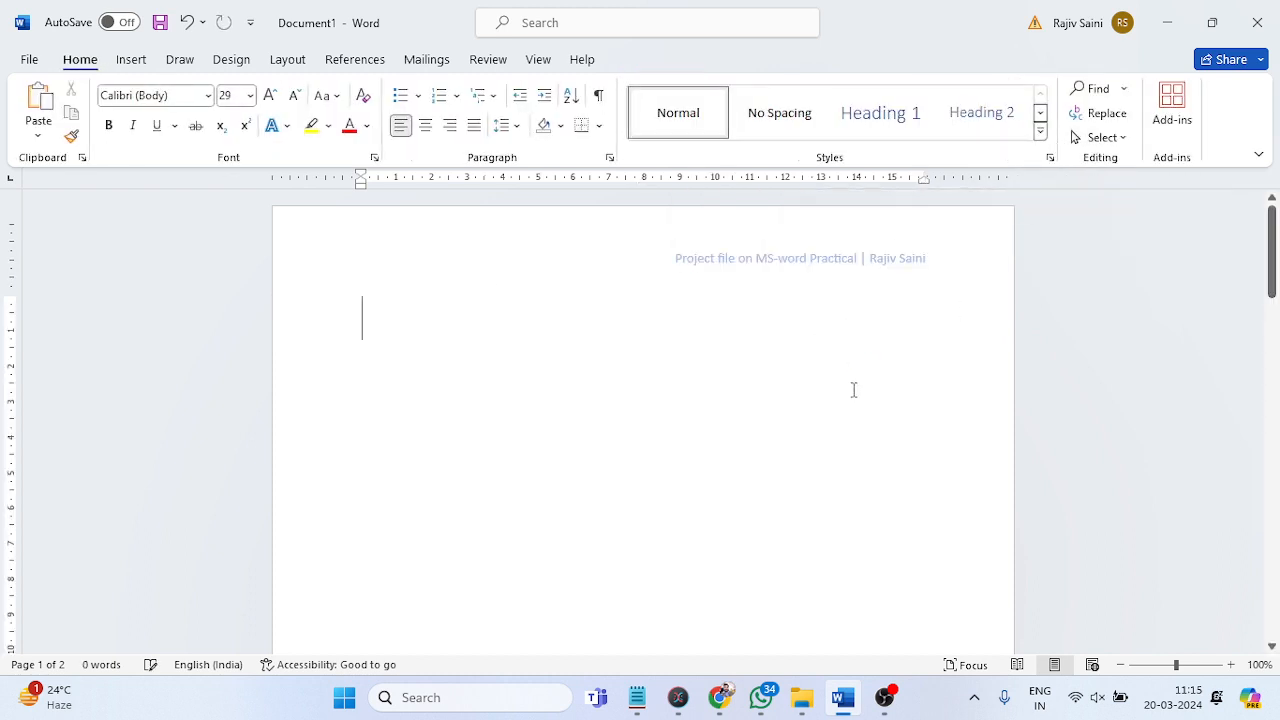
# Place the cursor on the second page and insert a blank page there.
pyautogui.scroll(-10, 853, 389)
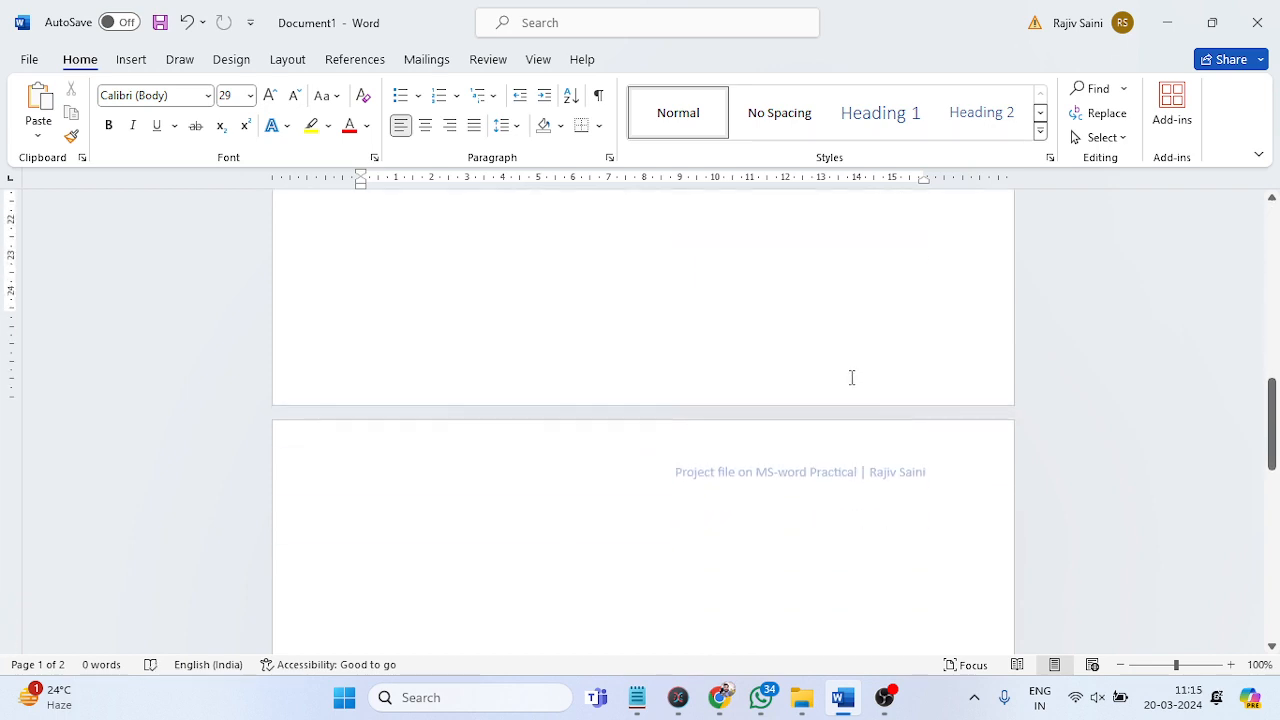
pyautogui.click(726, 500)
pyautogui.scroll(-3, 780, 443)
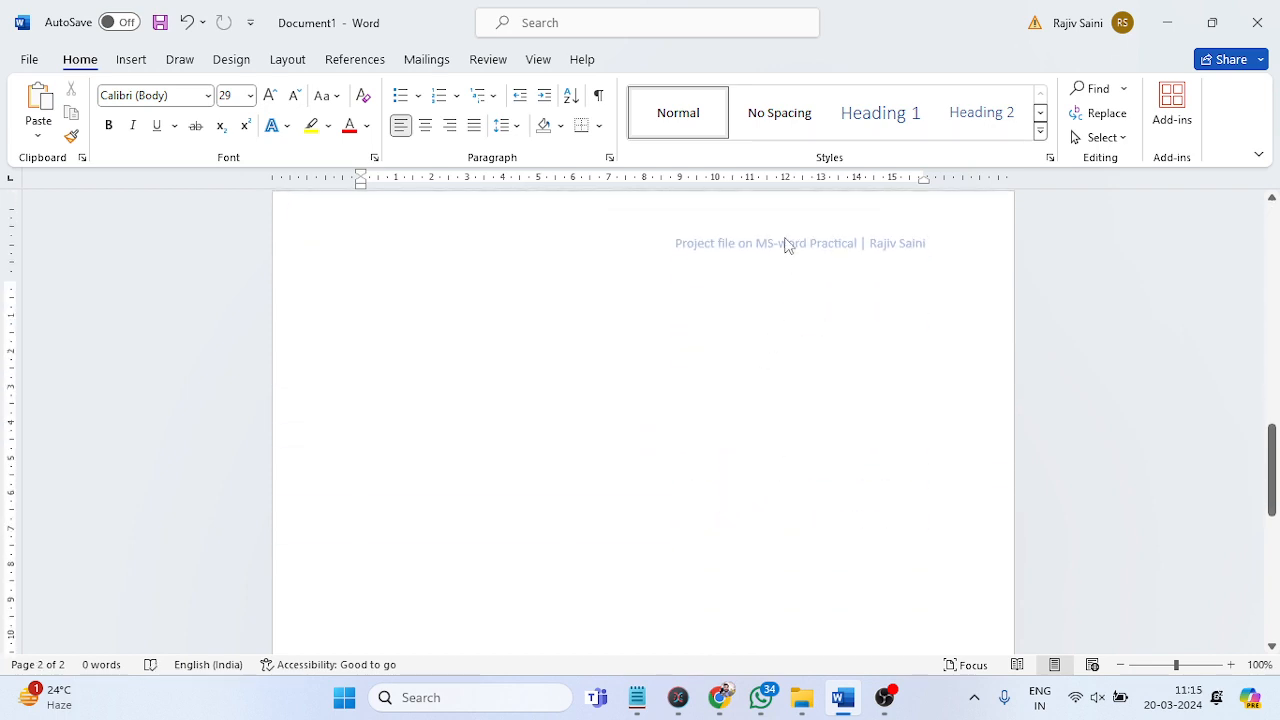
pyautogui.scroll(-7, 786, 369)
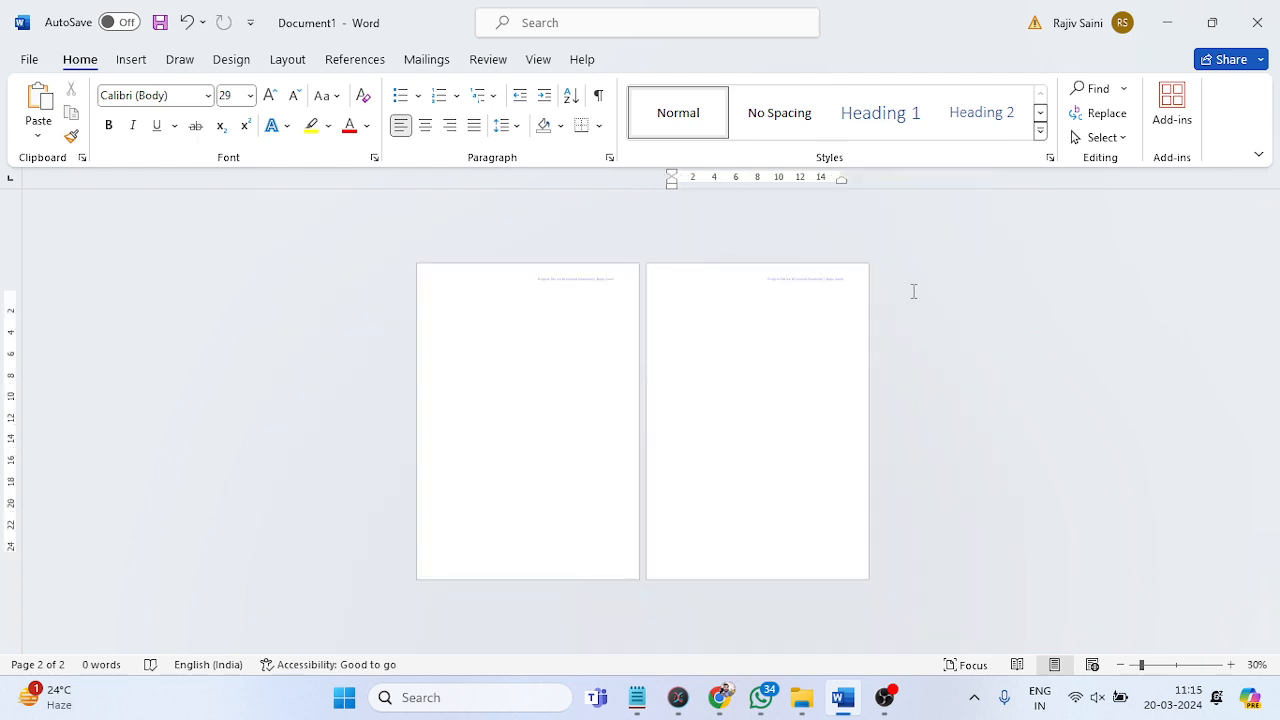
pyautogui.click(131, 62)
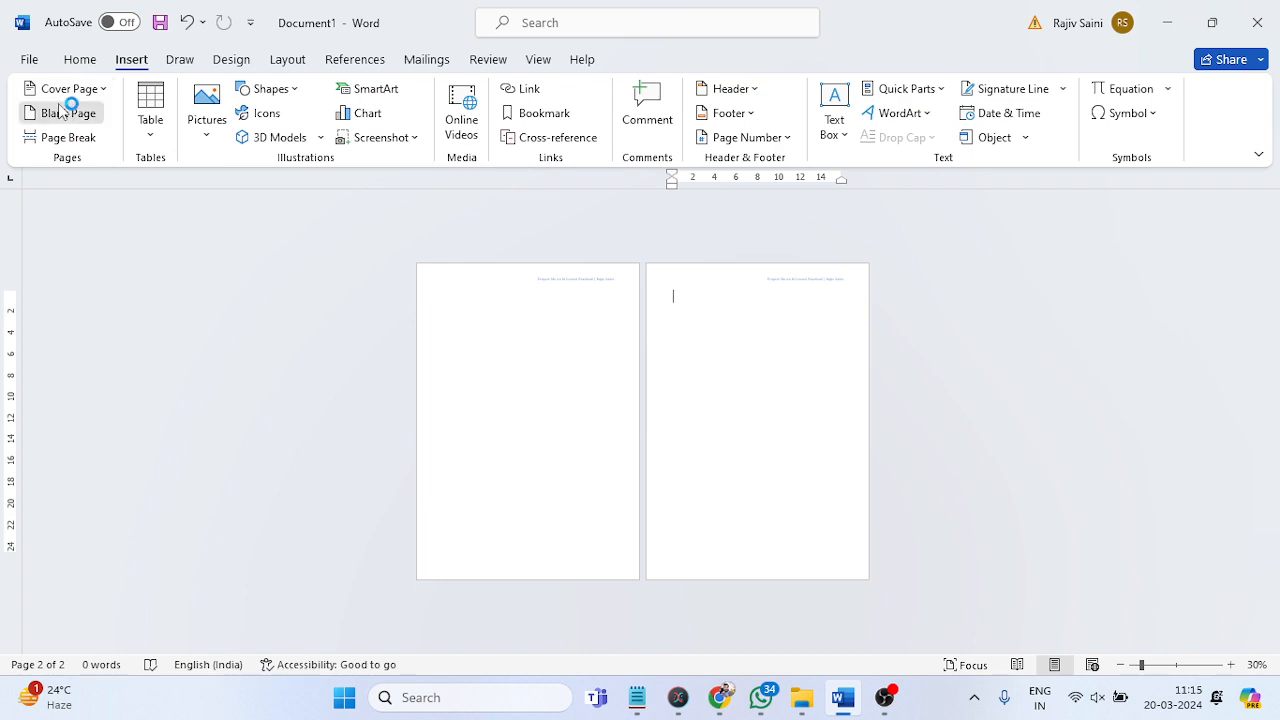
pyautogui.click(62, 113)
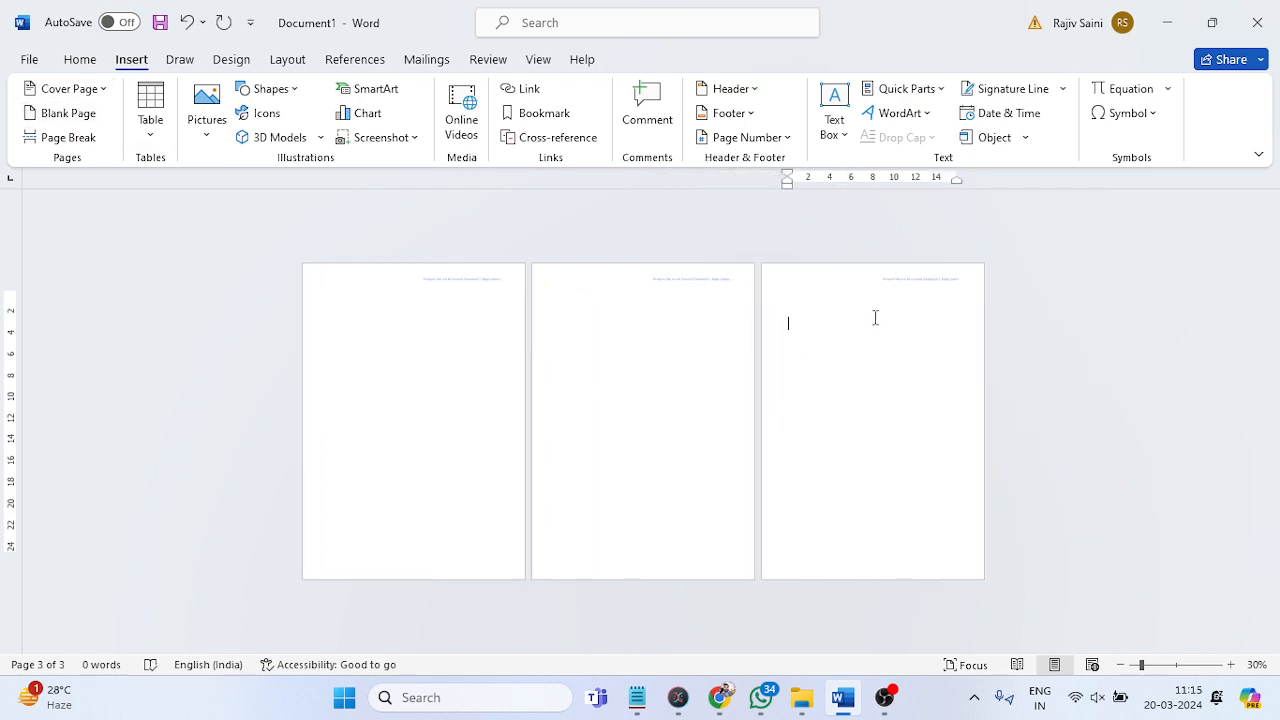
# Open the header on the third page and increase its whole text line to font size 20.
pyautogui.click(1231, 665)
pyautogui.click(1231, 665)
pyautogui.click(1231, 665)
pyautogui.click(1231, 665)
pyautogui.click(1231, 665)
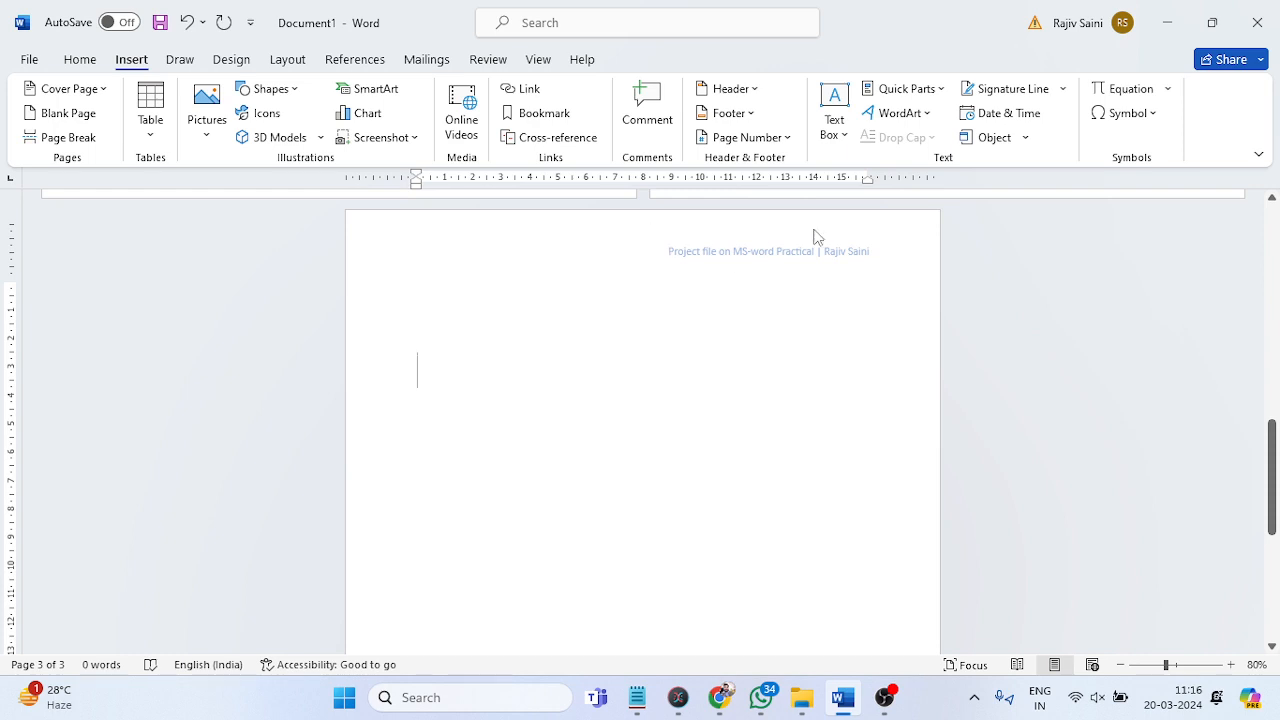
pyautogui.doubleClick(695, 250)
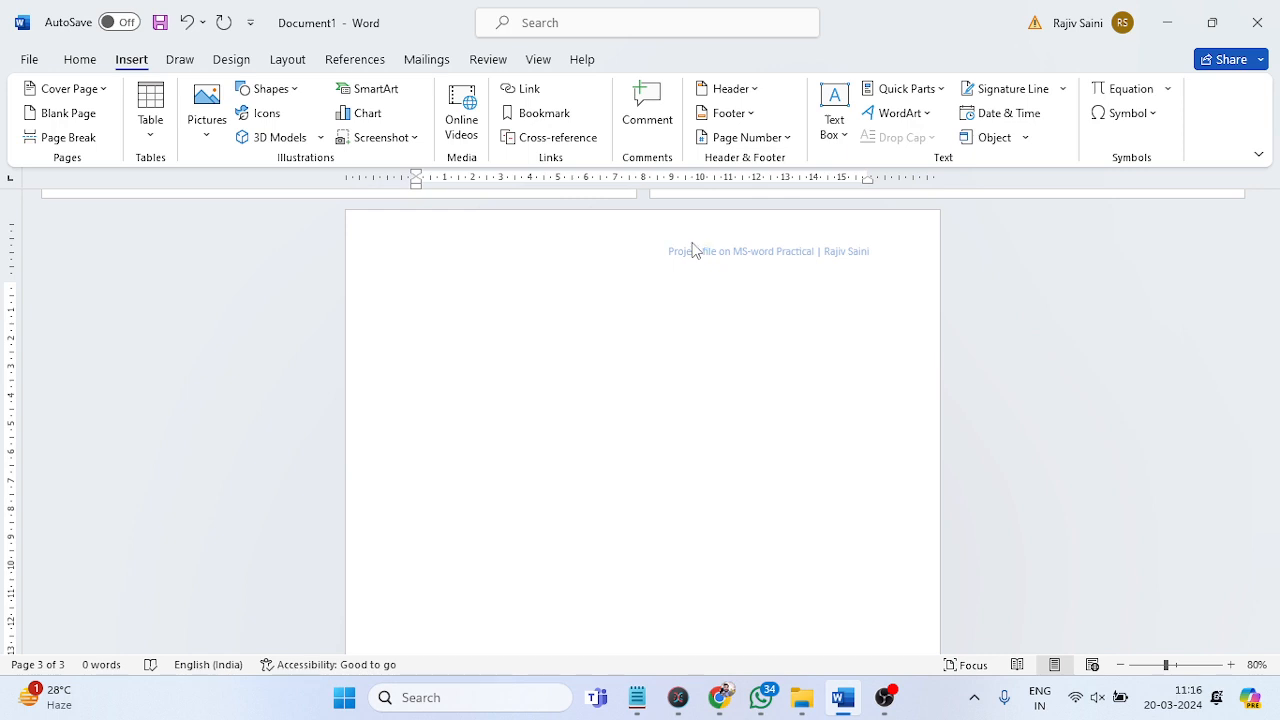
pyautogui.tripleClick(745, 254)
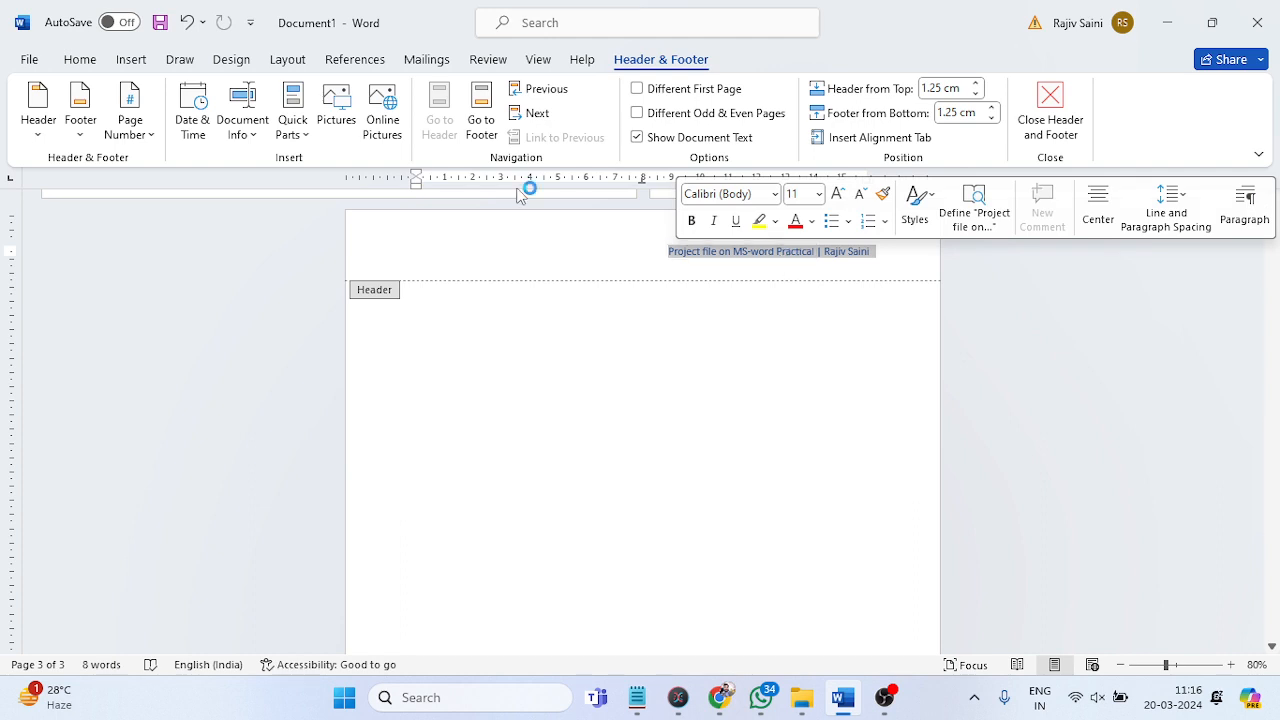
pyautogui.click(82, 62)
pyautogui.click(271, 95)
pyautogui.click(271, 95)
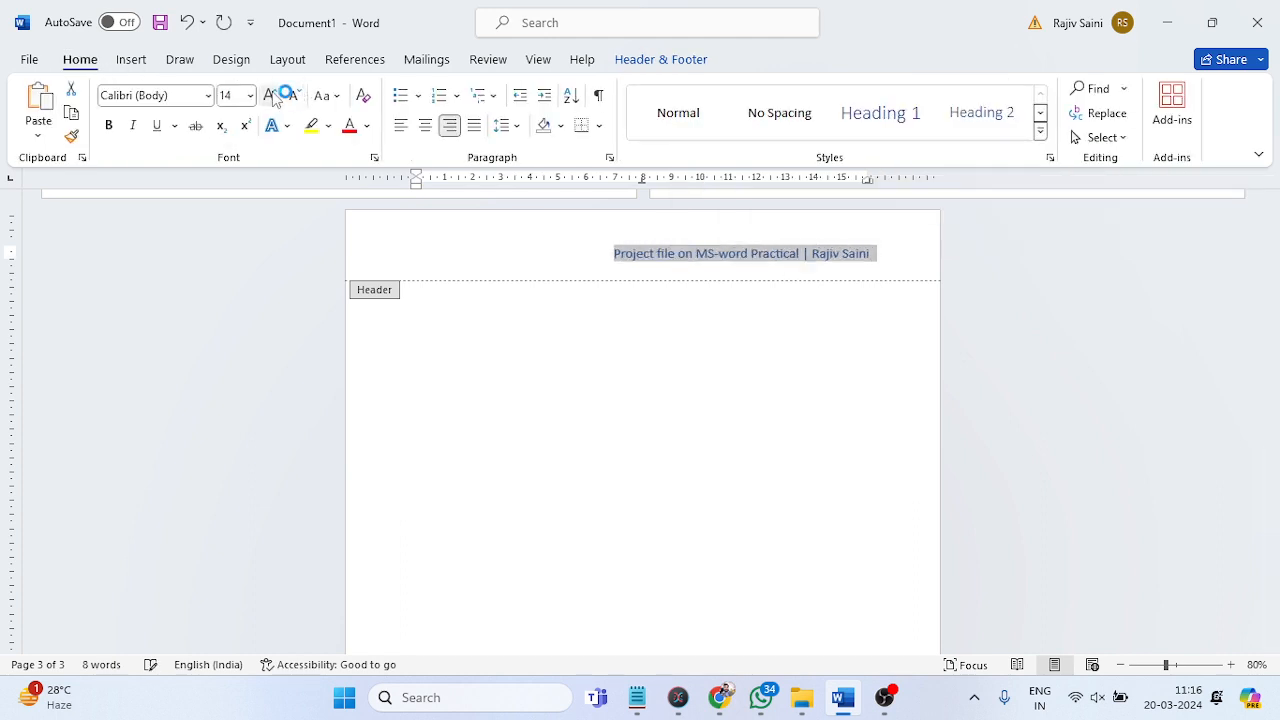
pyautogui.click(271, 95)
pyautogui.click(271, 95)
pyautogui.click(271, 95)
# Centre the header text, make it bold and red, and return to the document body.
pyautogui.click(422, 126)
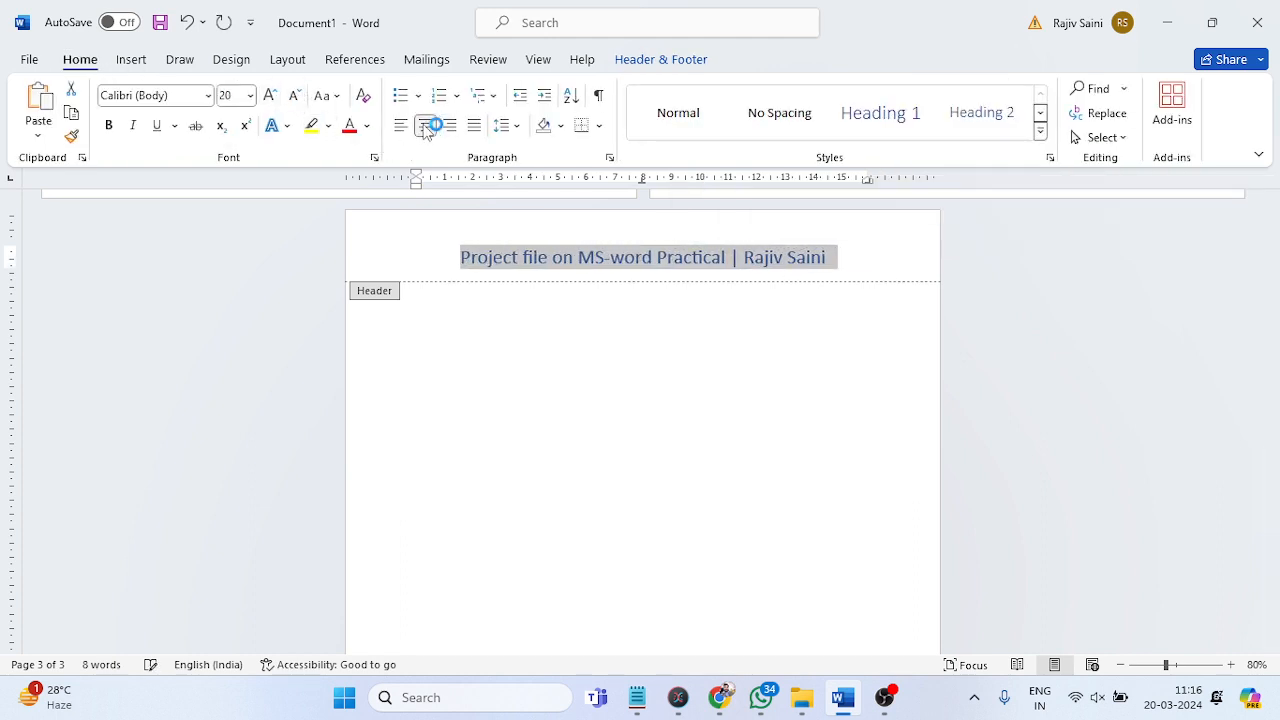
pyautogui.click(112, 126)
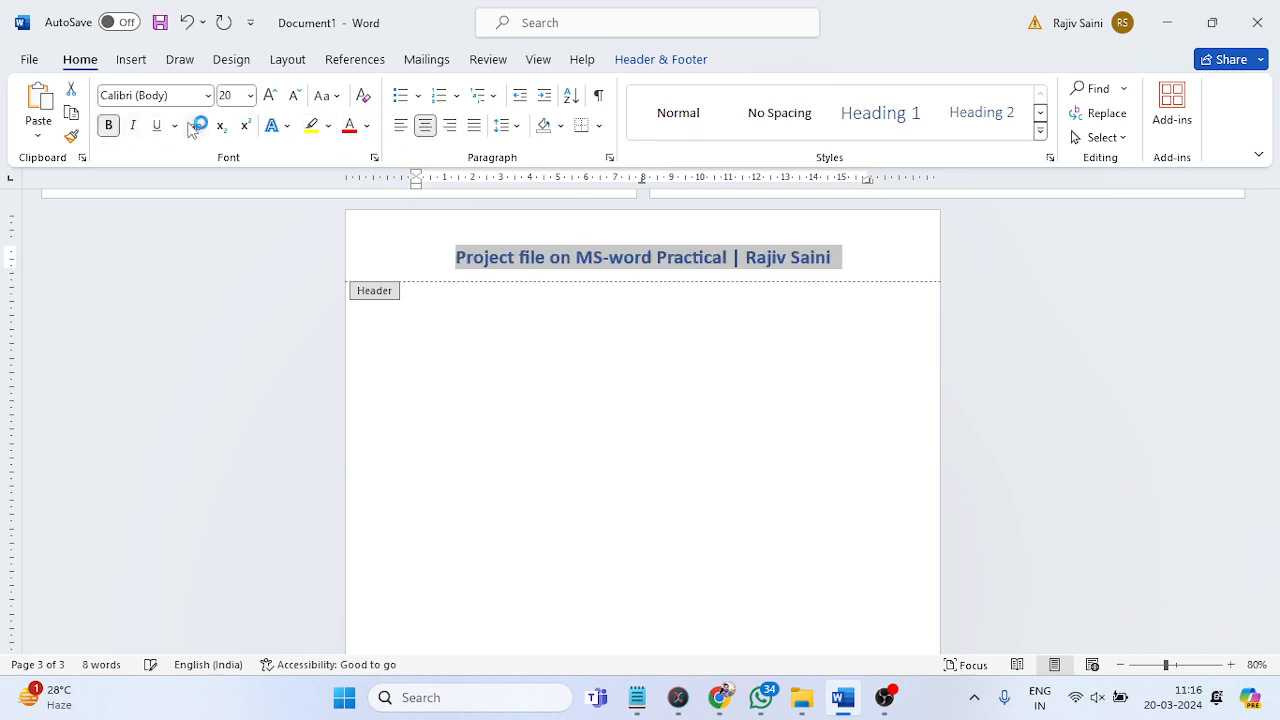
pyautogui.click(349, 127)
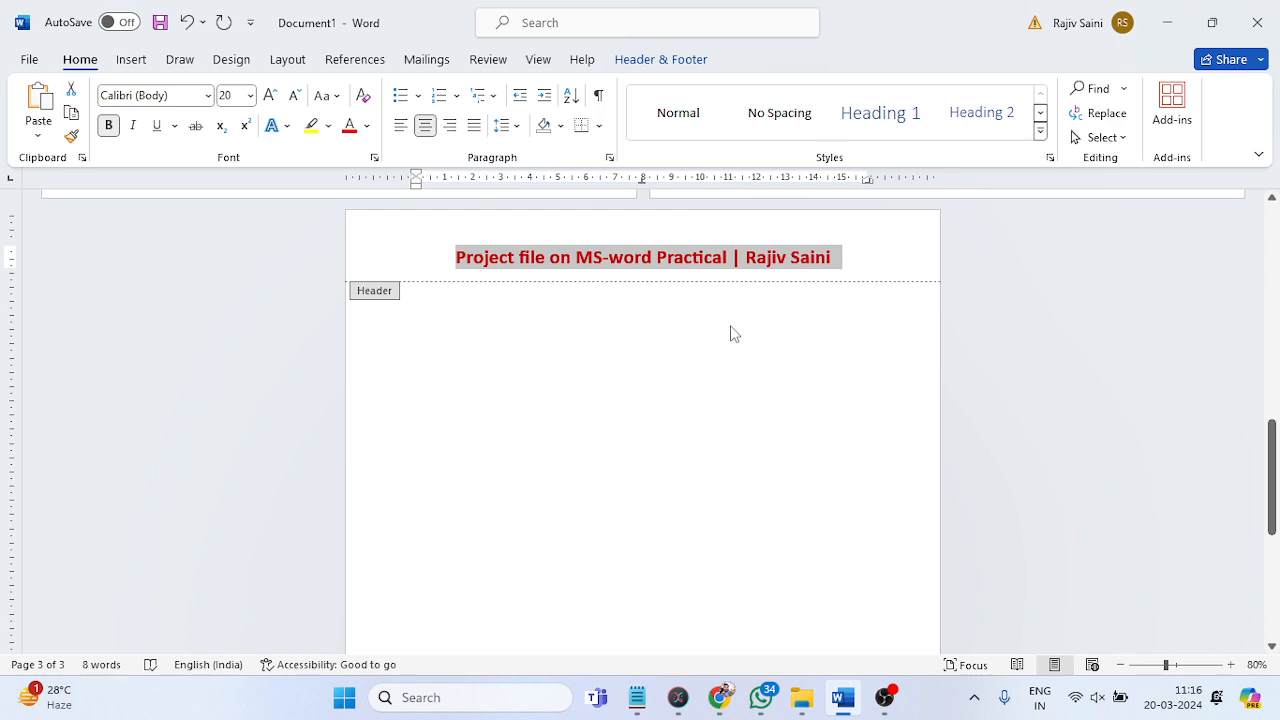
pyautogui.doubleClick(613, 425)
pyautogui.scroll(-2, 765, 540)
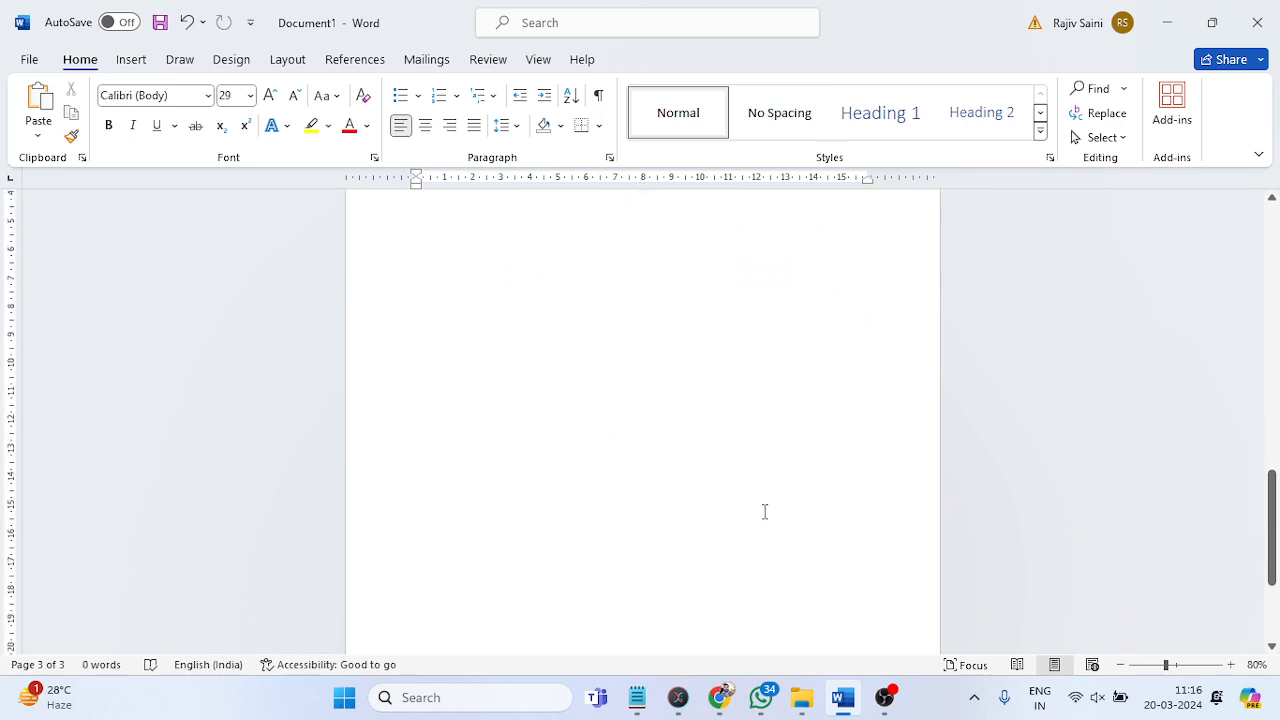
# Remove the header from the document and check the tops of its pages.
pyautogui.scroll(5, 764, 520)
pyautogui.scroll(6, 765, 508)
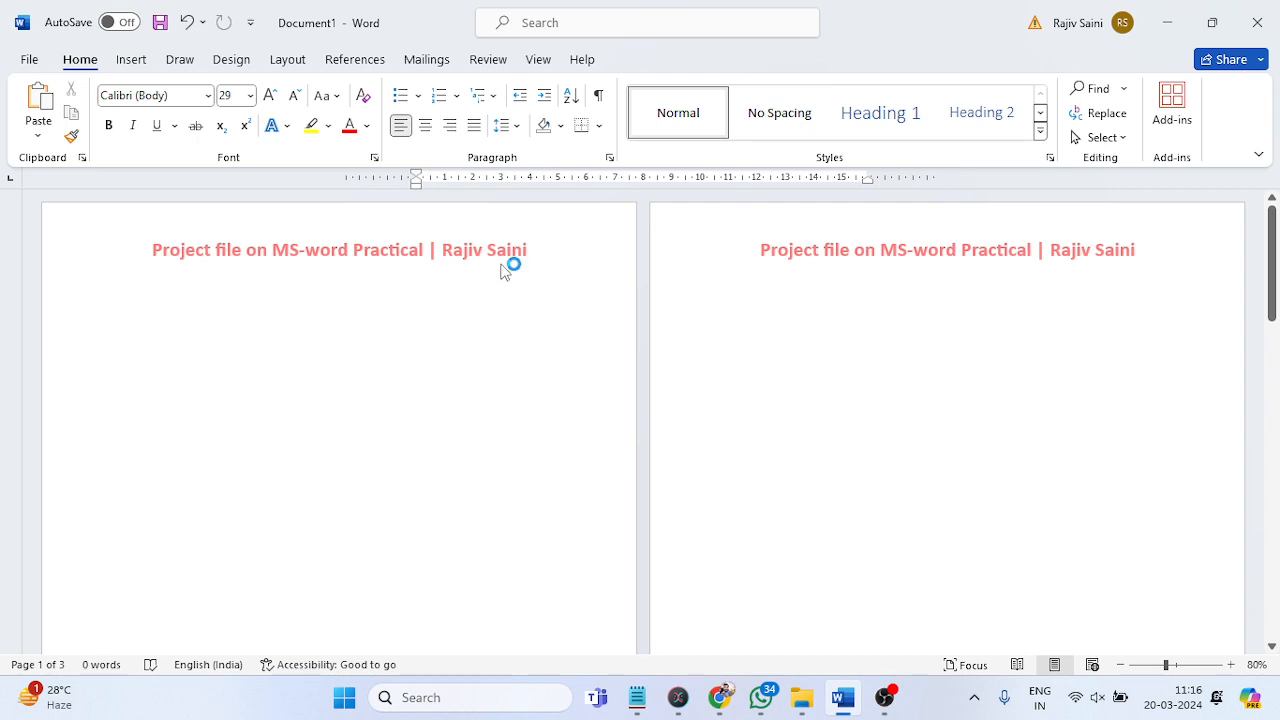
pyautogui.click(131, 59)
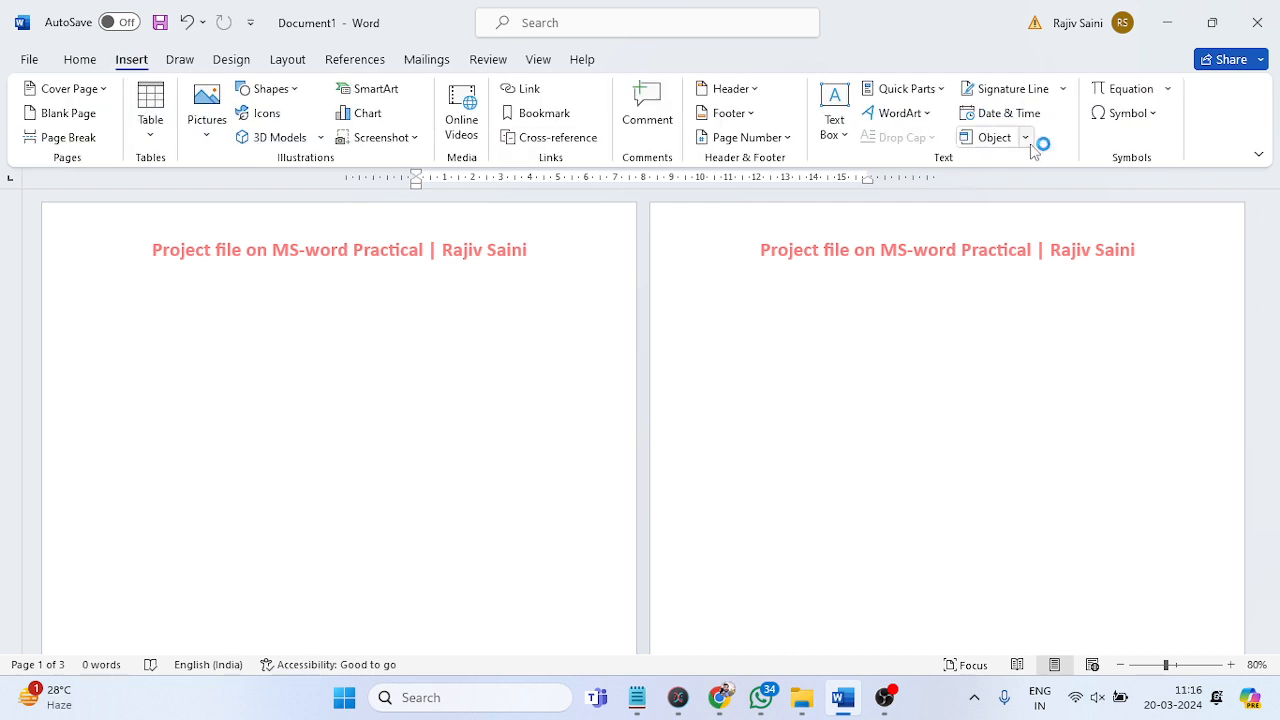
pyautogui.click(757, 90)
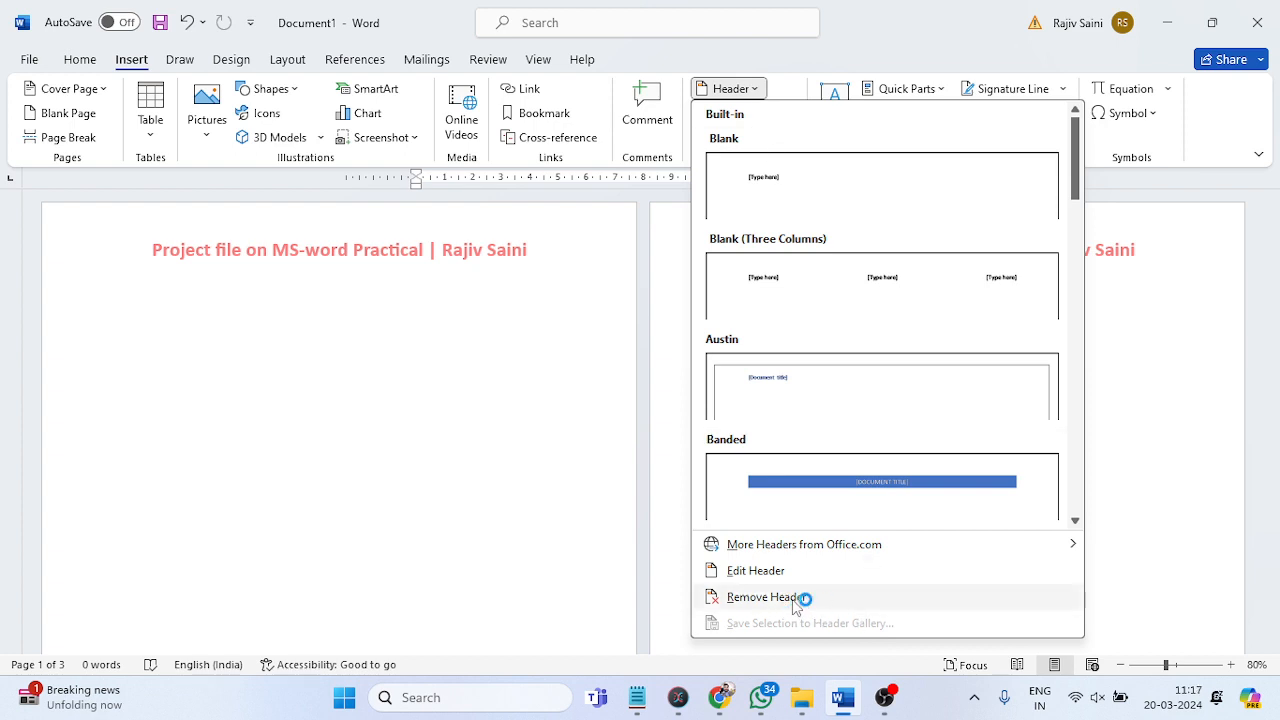
pyautogui.click(795, 600)
pyautogui.scroll(-4, 625, 411)
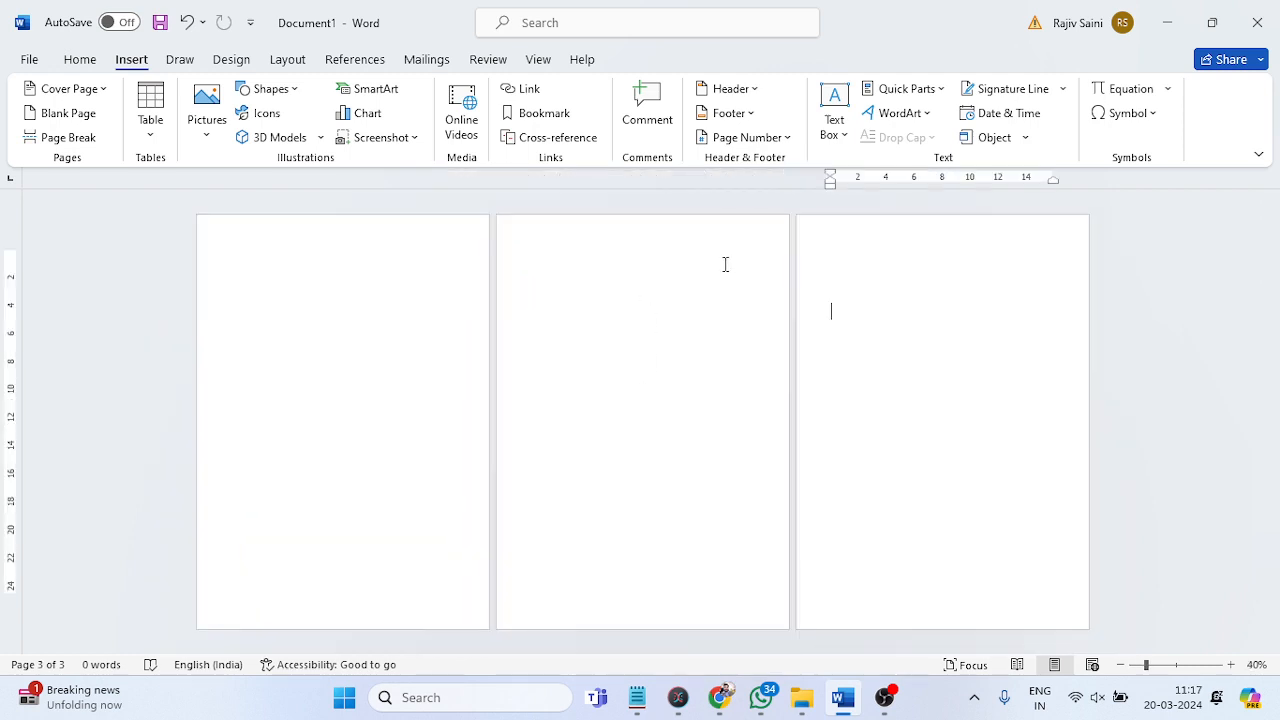
pyautogui.scroll(5, 720, 290)
pyautogui.scroll(3, 734, 317)
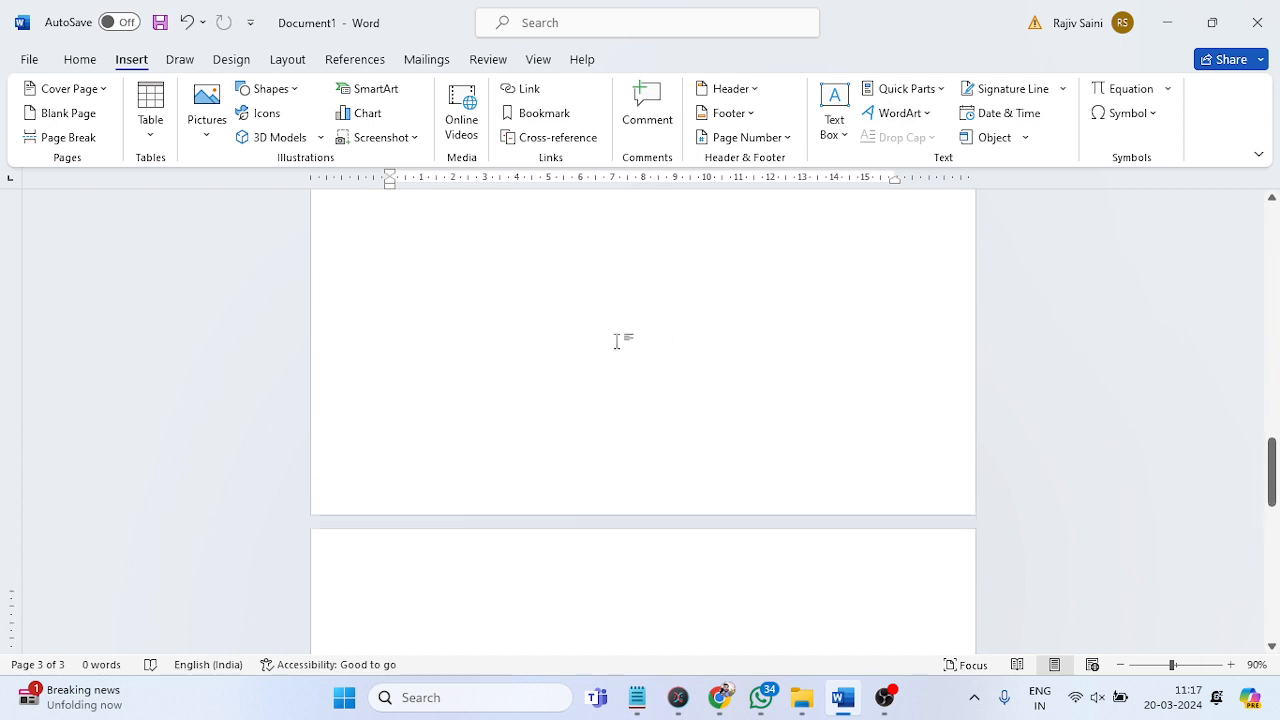
pyautogui.scroll(10, 628, 318)
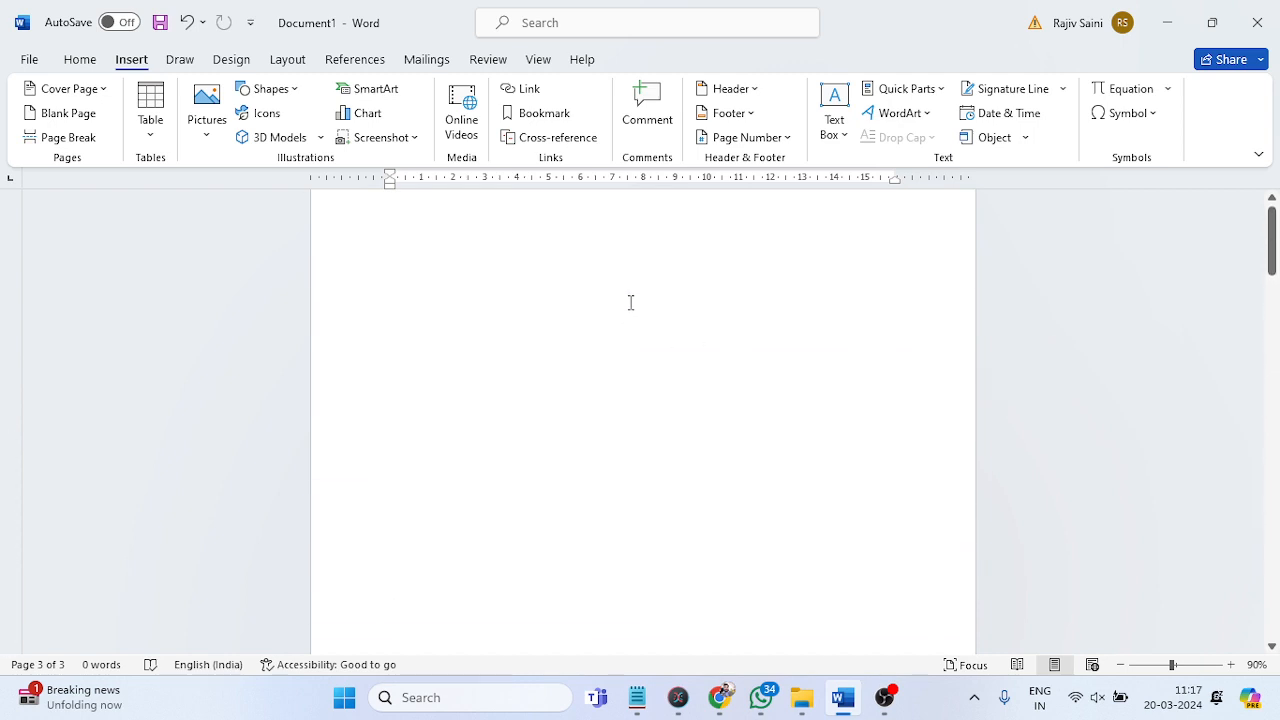
pyautogui.scroll(-6, 591, 249)
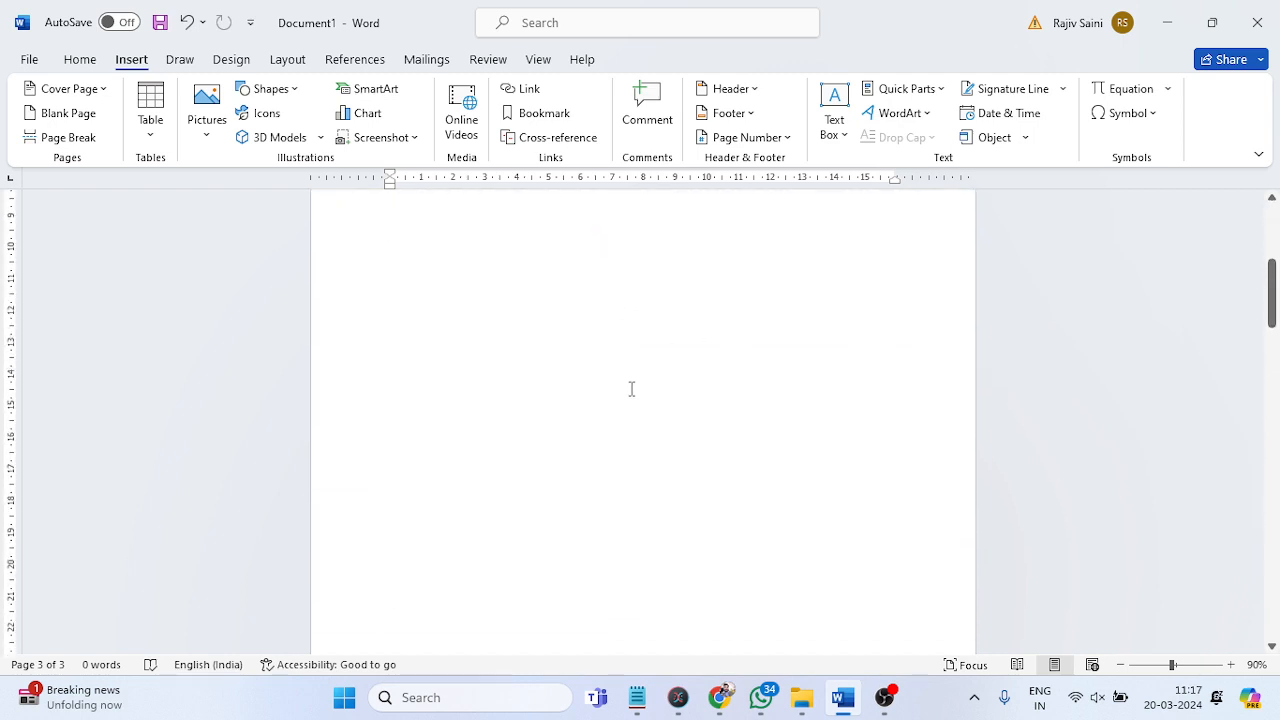
pyautogui.scroll(-3, 668, 410)
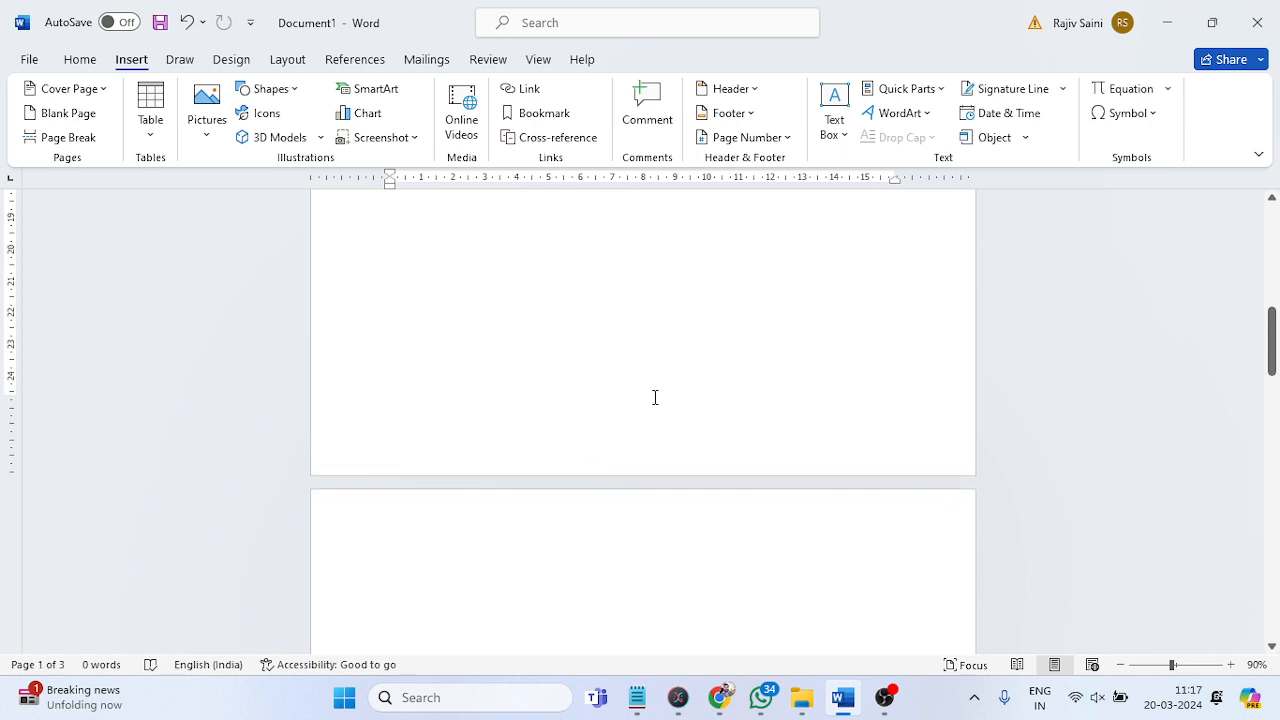
# Insert the built-in Facet (Odd Page) footer.
pyautogui.click(757, 120)
pyautogui.scroll(-5, 963, 390)
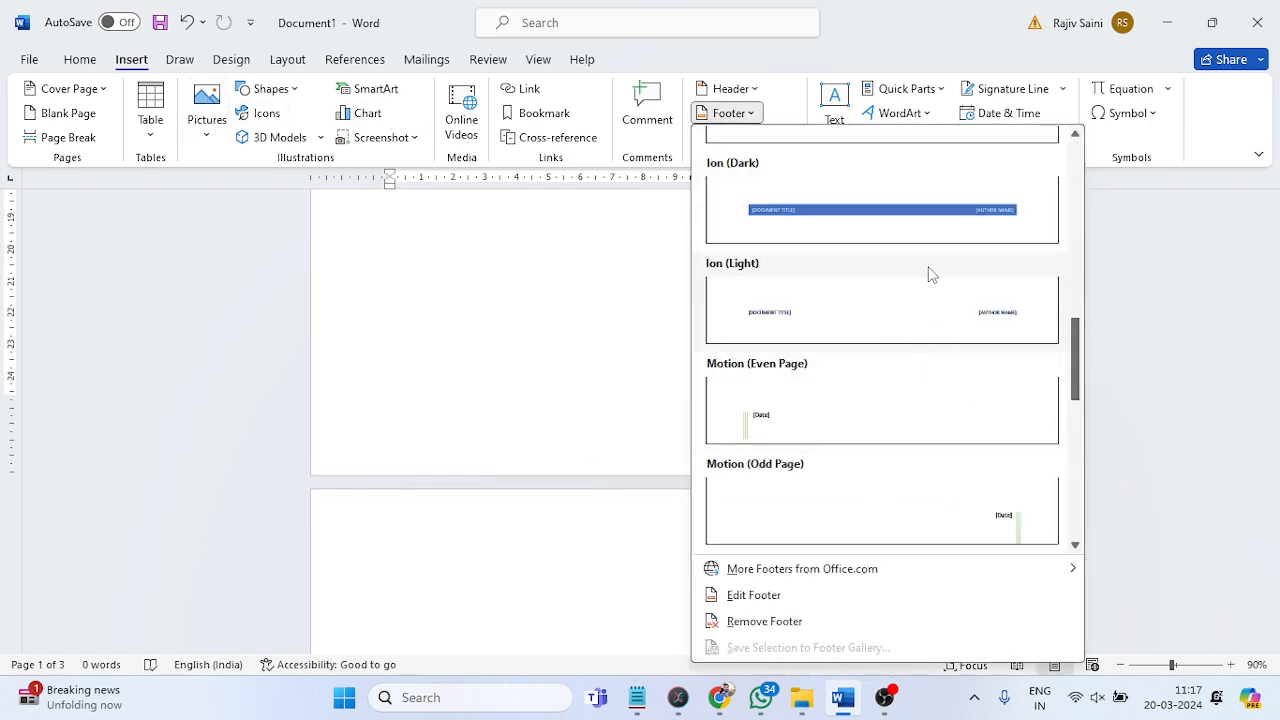
pyautogui.scroll(-5, 930, 275)
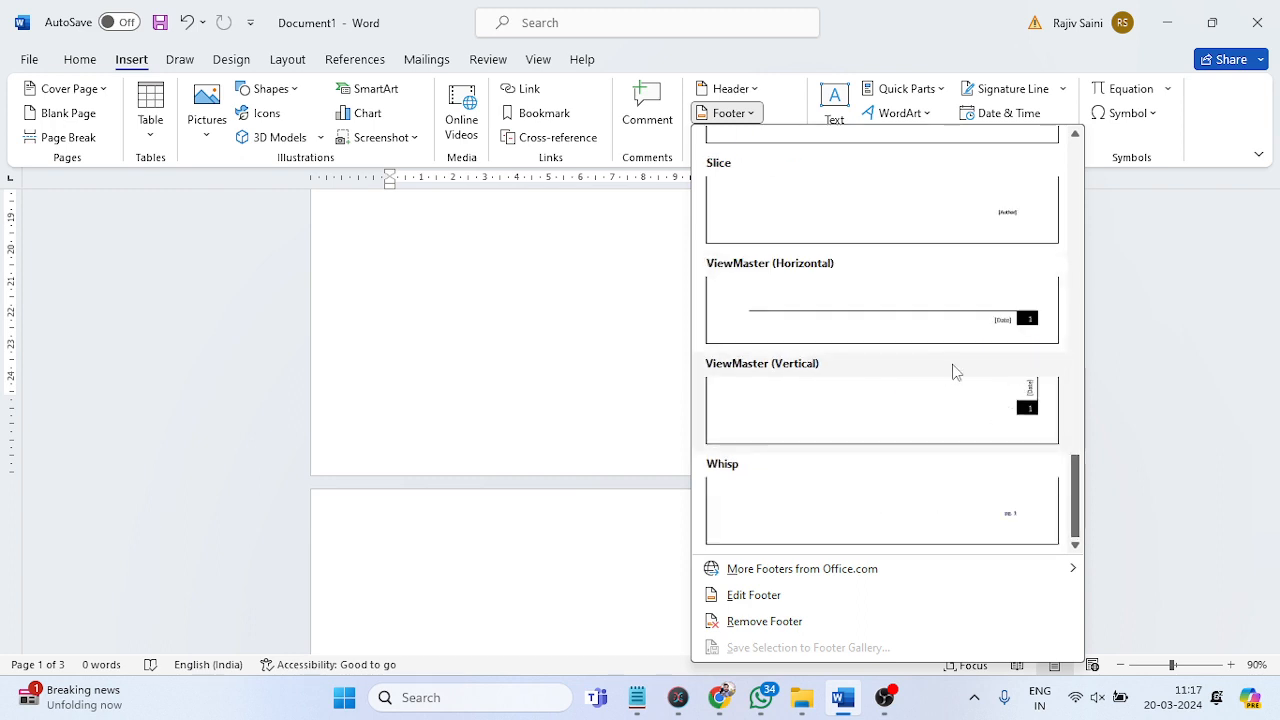
pyautogui.scroll(10, 958, 369)
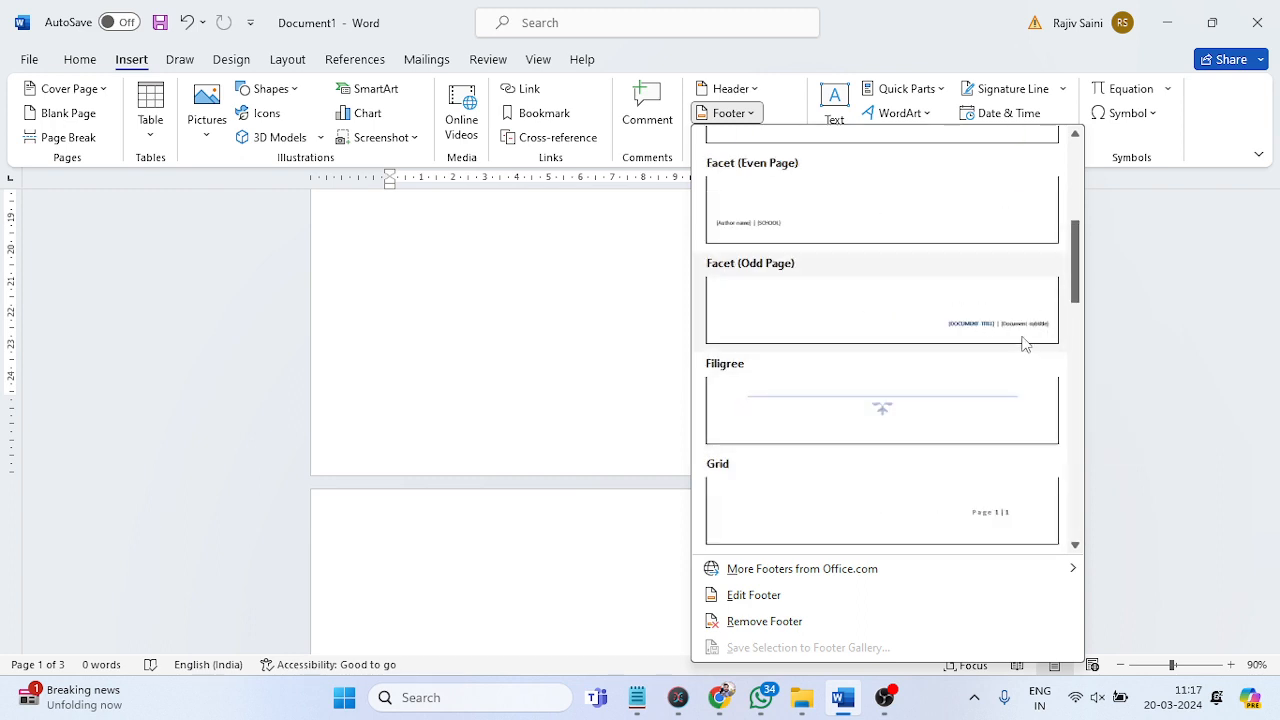
pyautogui.click(1009, 338)
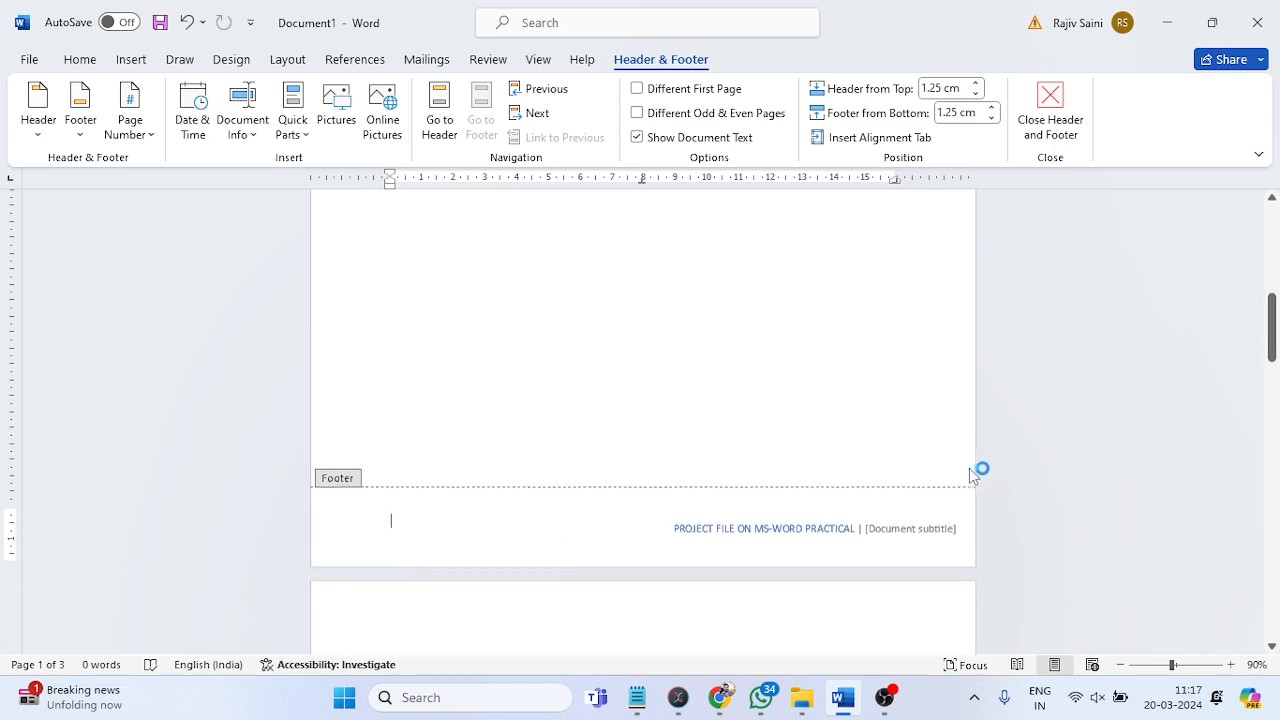
# Replace the footer's document title and subtitle with "REWARI" and leave footer editing.
pyautogui.click(806, 521)
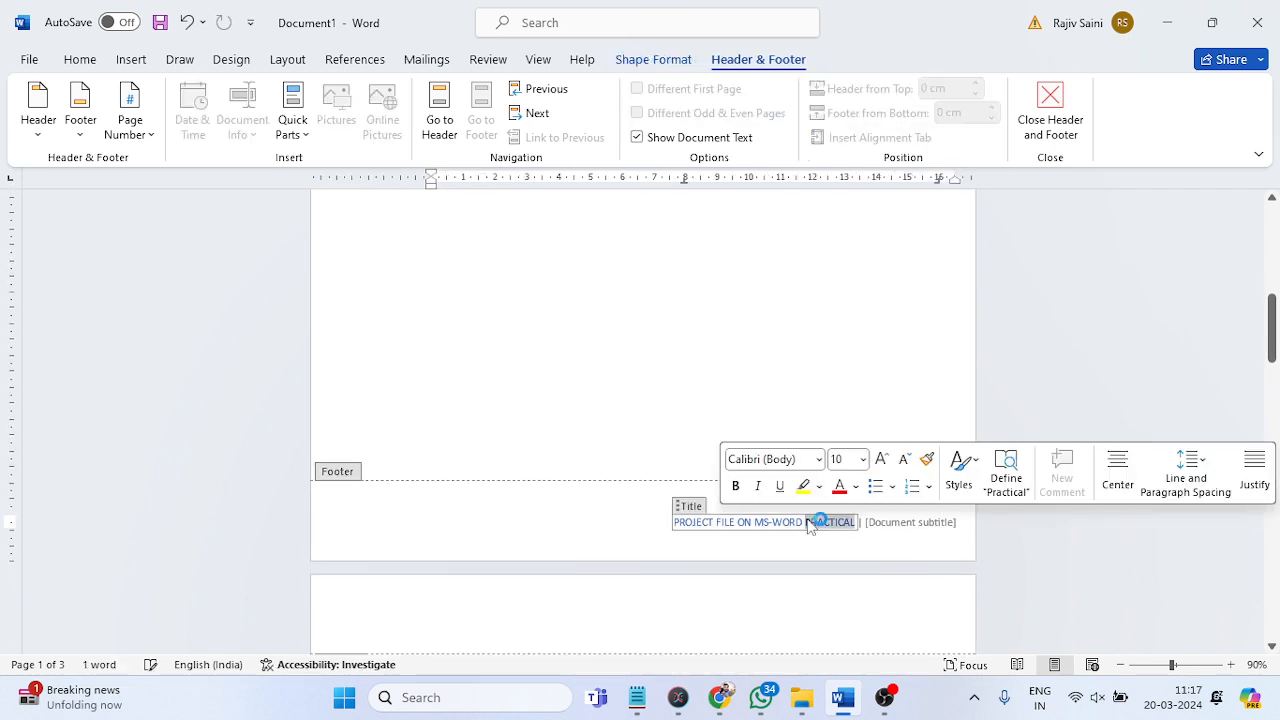
pyautogui.click(840, 550)
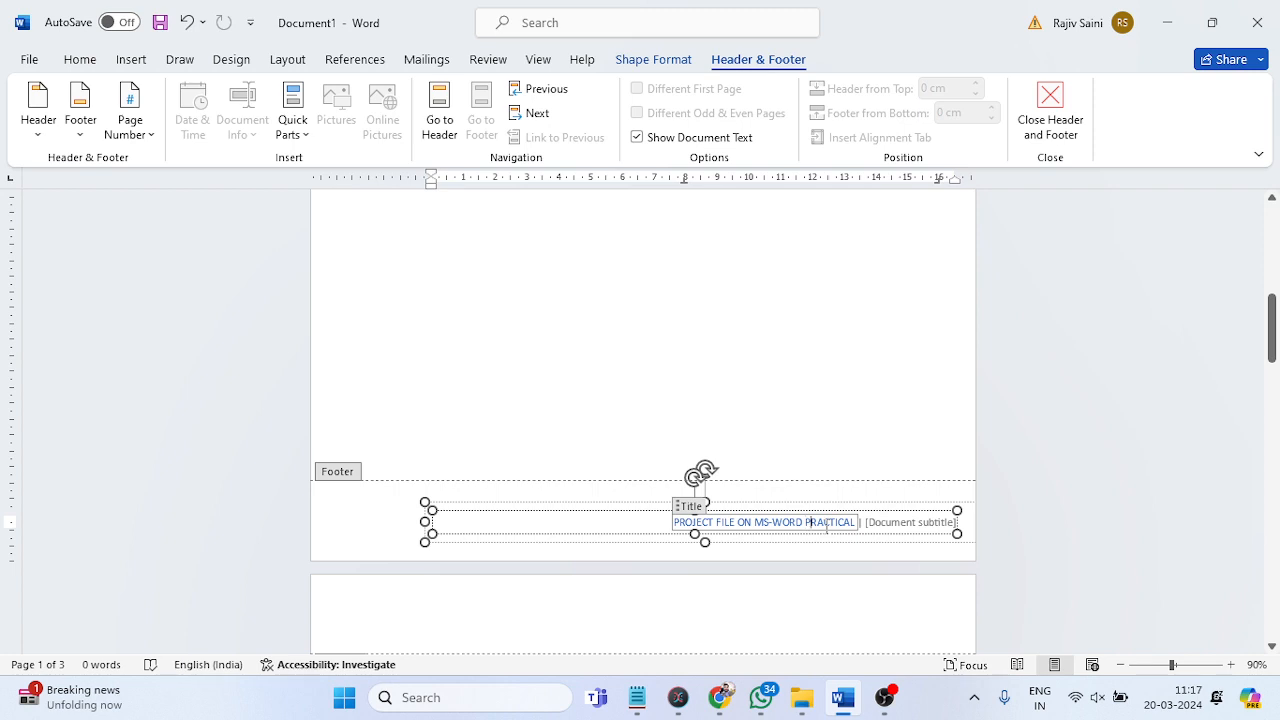
pyautogui.click(863, 523)
pyautogui.press('BackSpace')
pyautogui.press('BackSpace')
pyautogui.press('BackSpace')
pyautogui.press('BackSpace')
pyautogui.press('BackSpace')
pyautogui.press('BackSpace')
pyautogui.press('BackSpace')
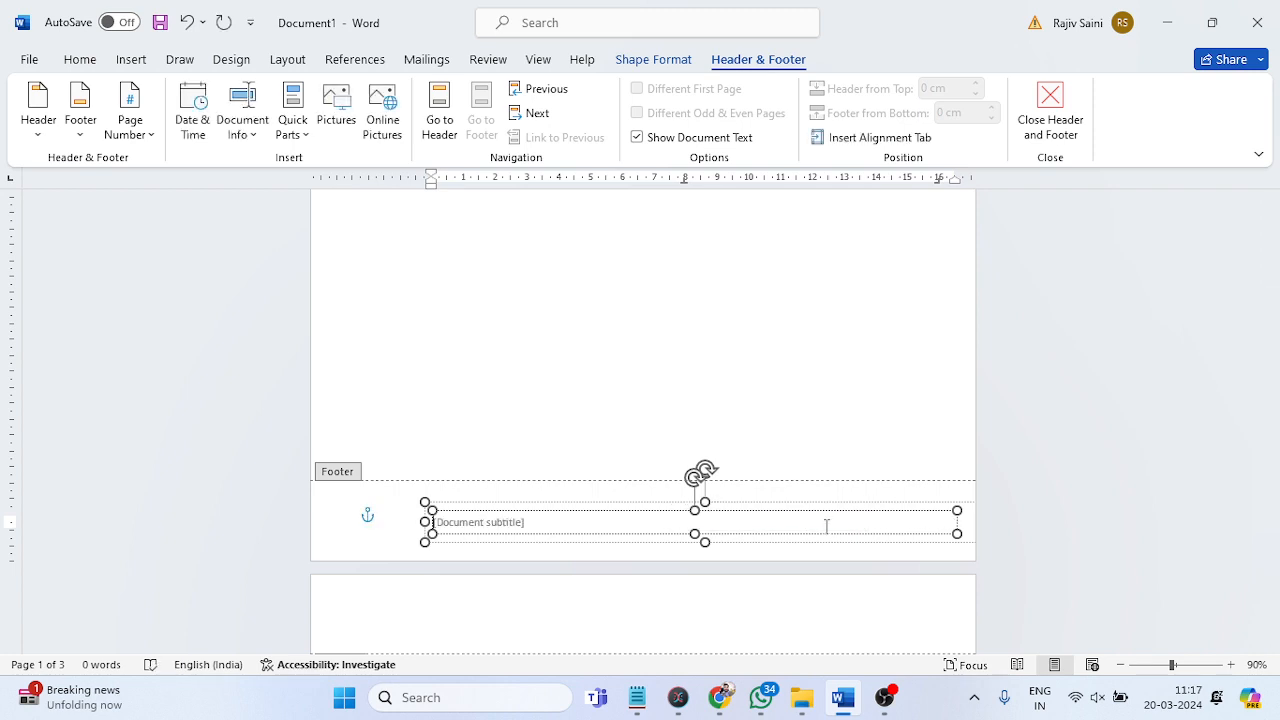
pyautogui.write('REWARI')
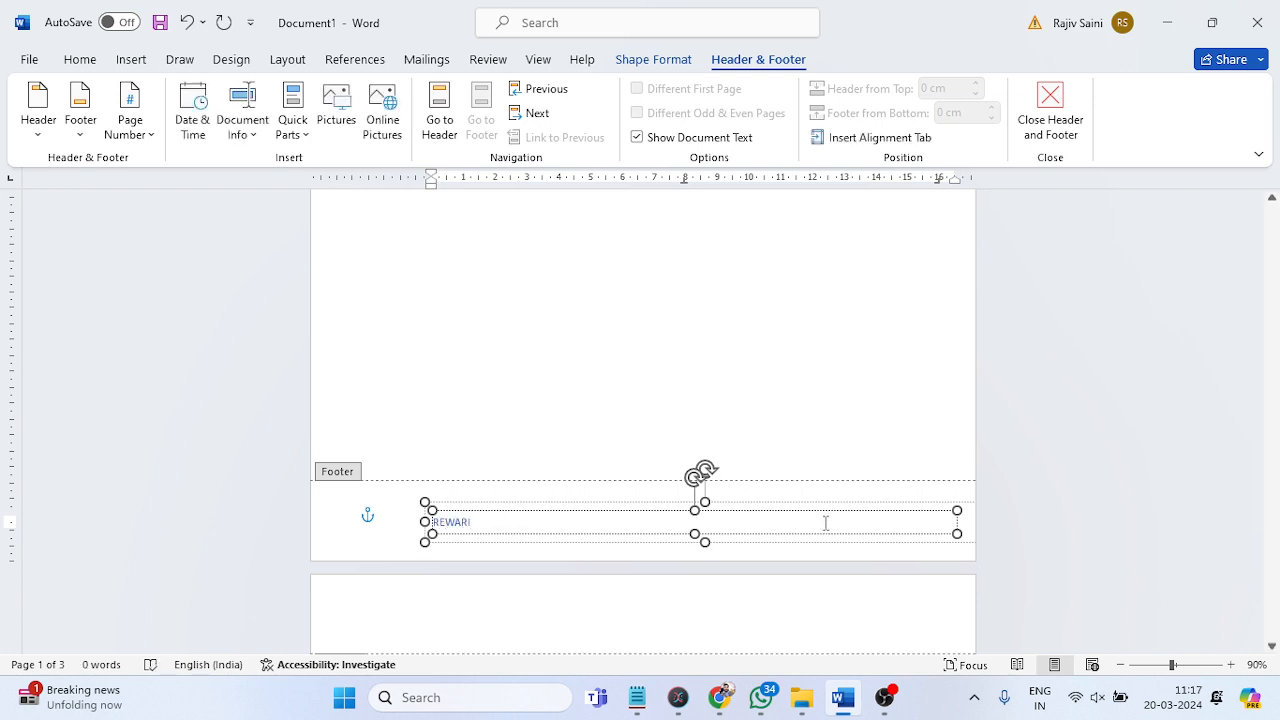
pyautogui.click(1050, 105)
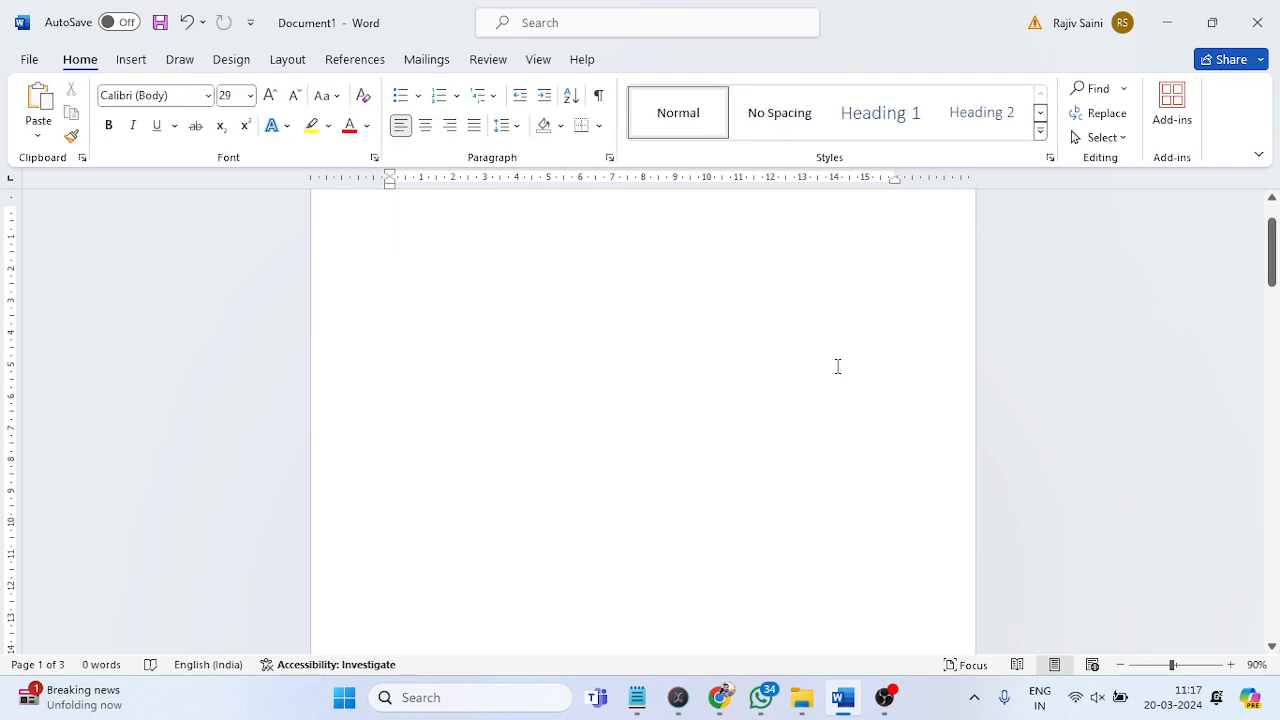
# Open the footer on the second page and increase its text to font size 16.
pyautogui.scroll(-10, 837, 363)
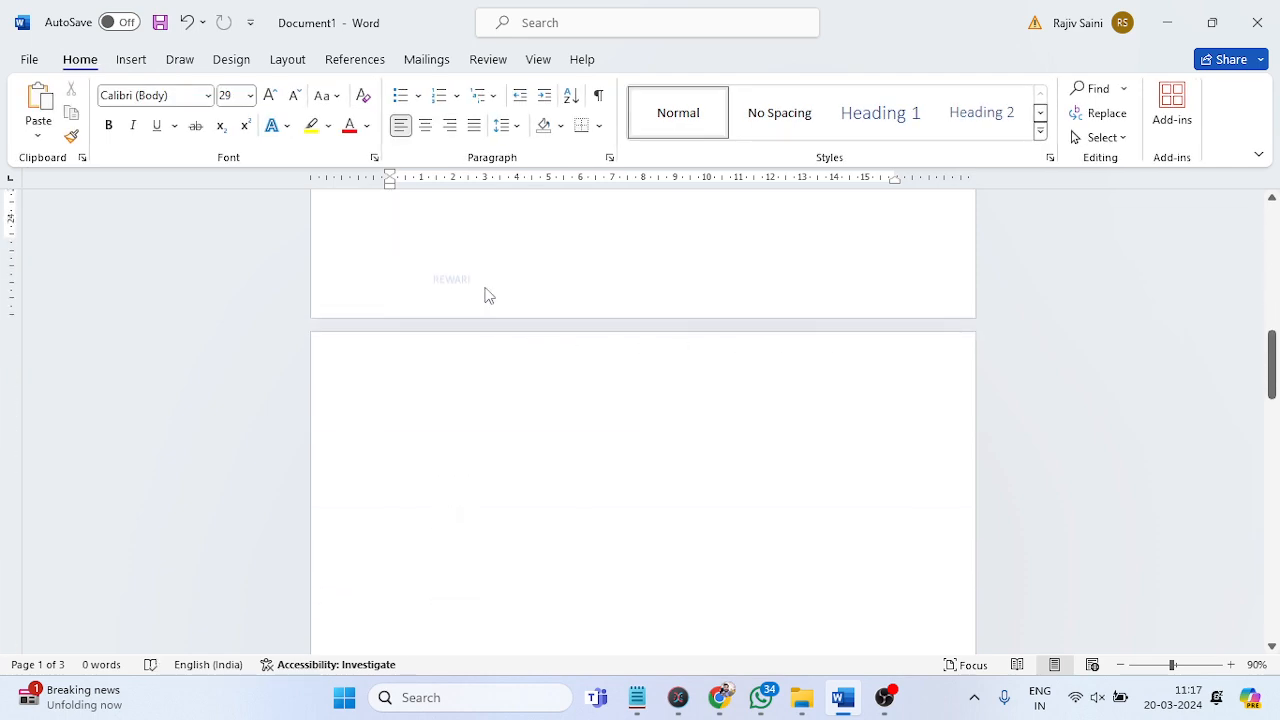
pyautogui.scroll(-12, 487, 300)
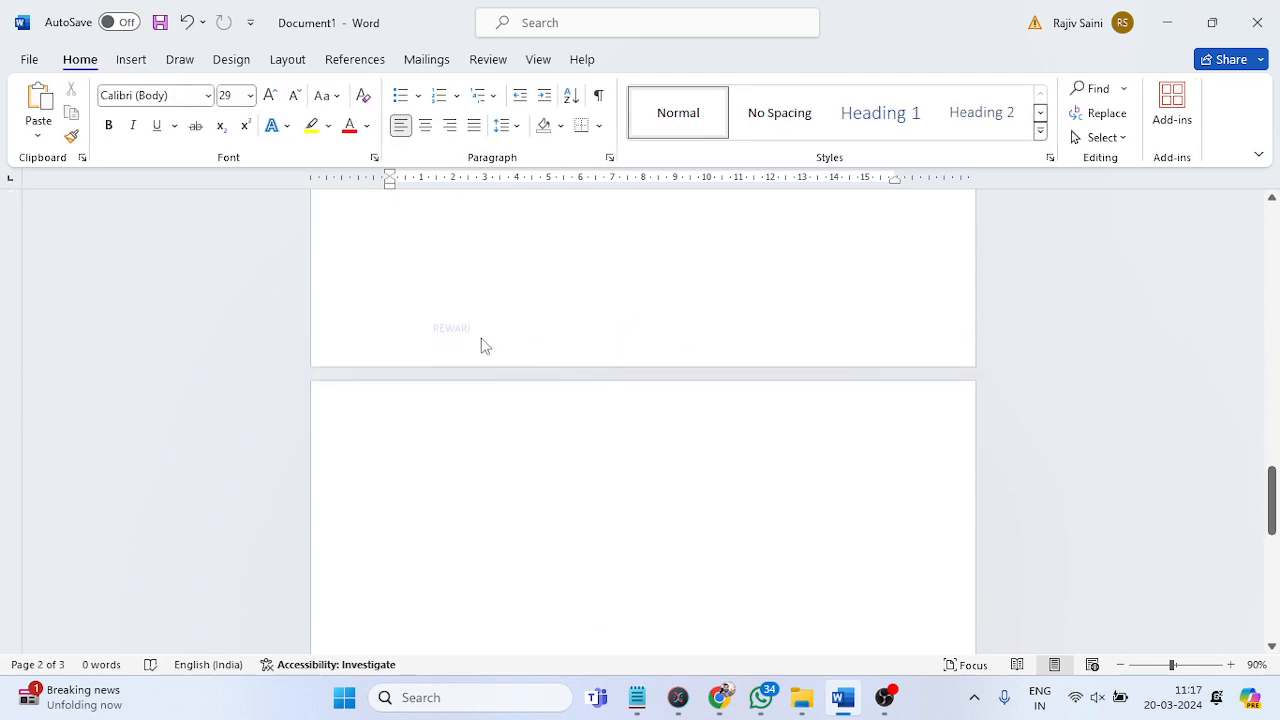
pyautogui.doubleClick(456, 334)
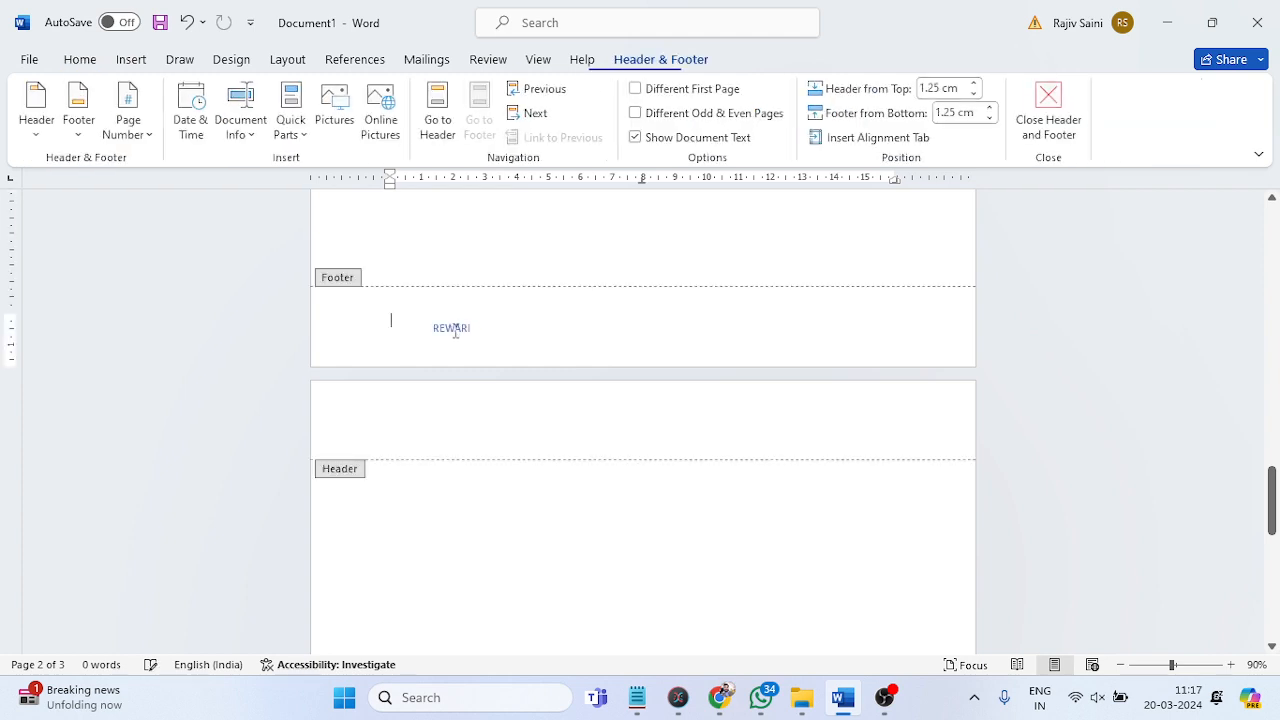
pyautogui.click(80, 59)
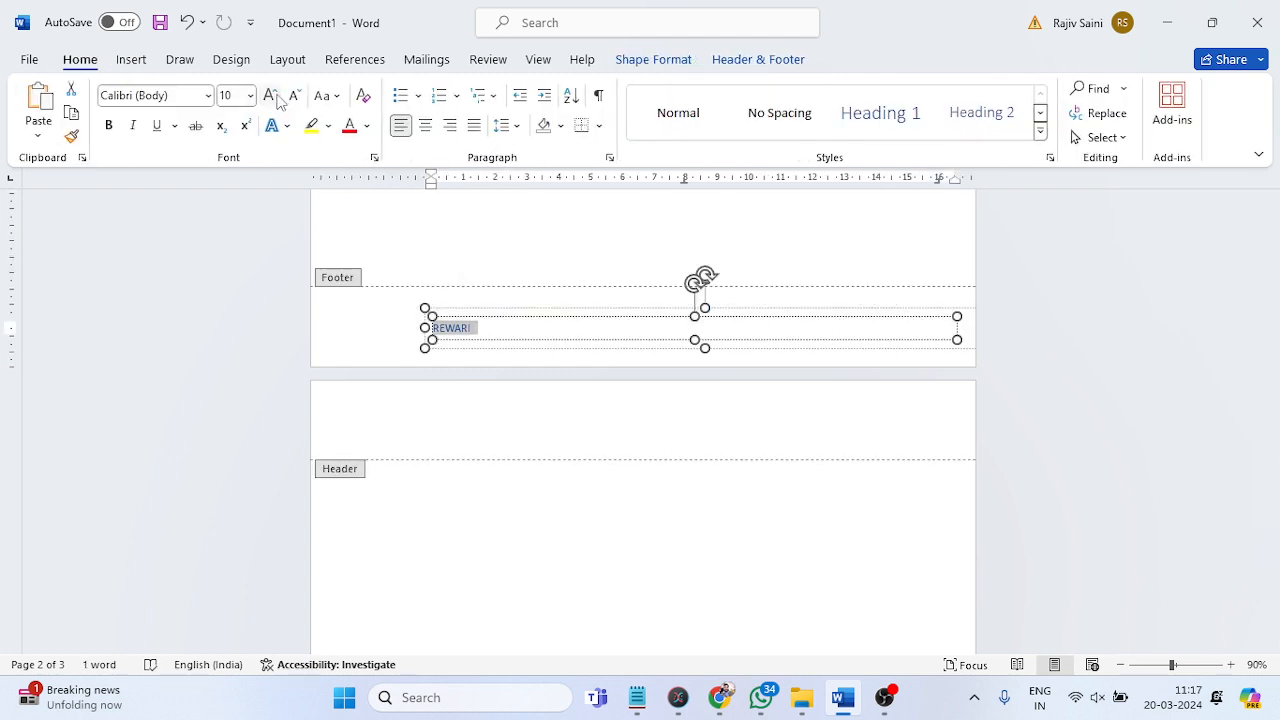
pyautogui.click(270, 95)
pyautogui.click(270, 95)
# Centre the footer text, make it bold and underlined, and return to the document body.
pyautogui.click(425, 125)
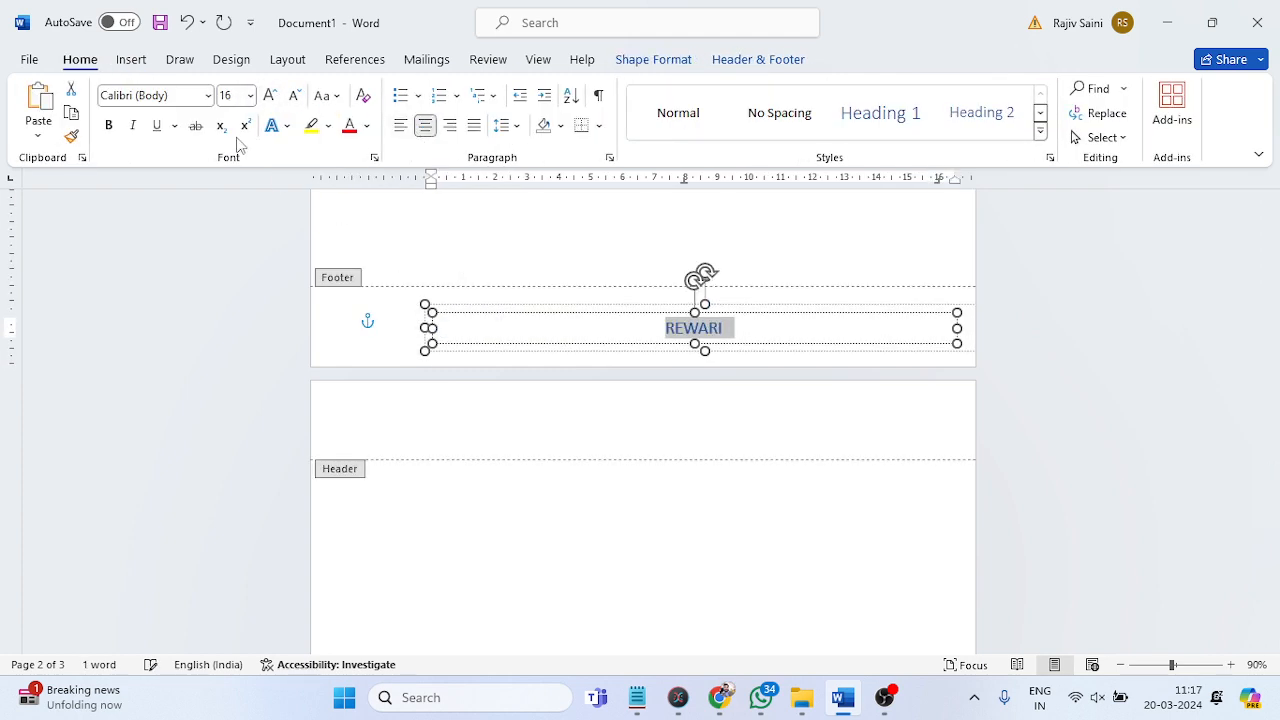
pyautogui.click(108, 125)
pyautogui.click(156, 126)
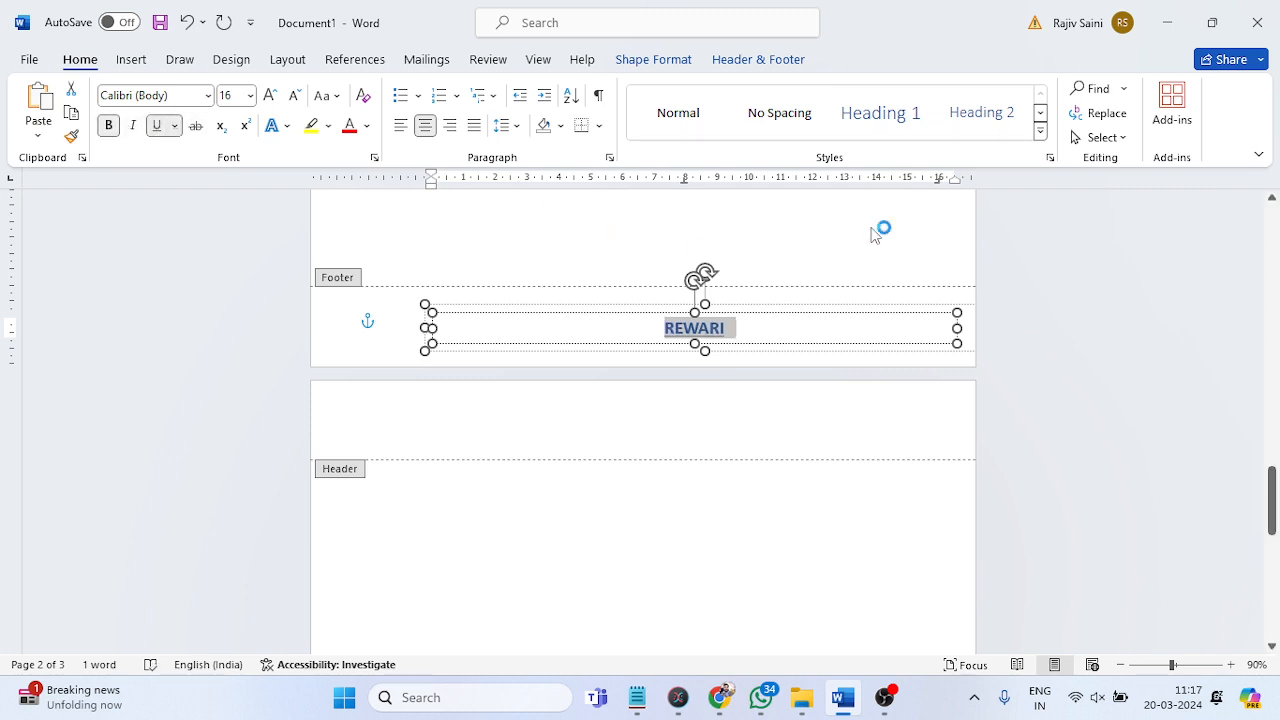
pyautogui.doubleClick(775, 226)
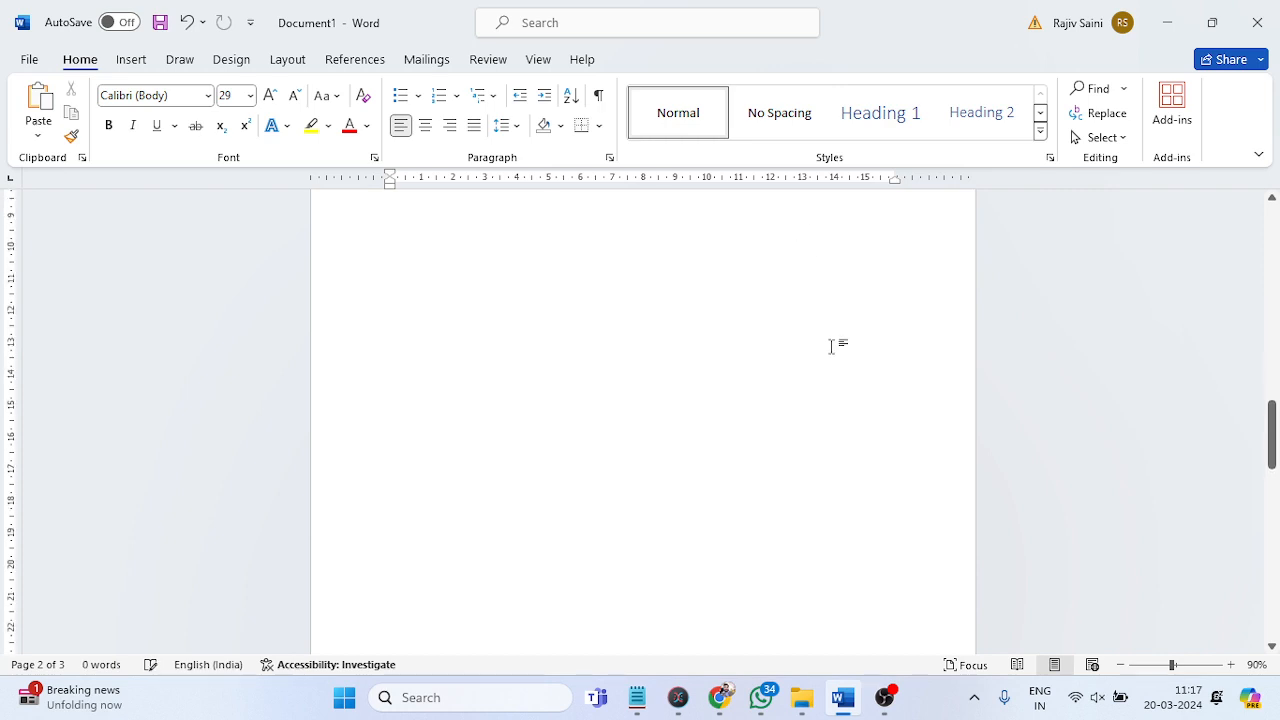
pyautogui.scroll(-5, 831, 346)
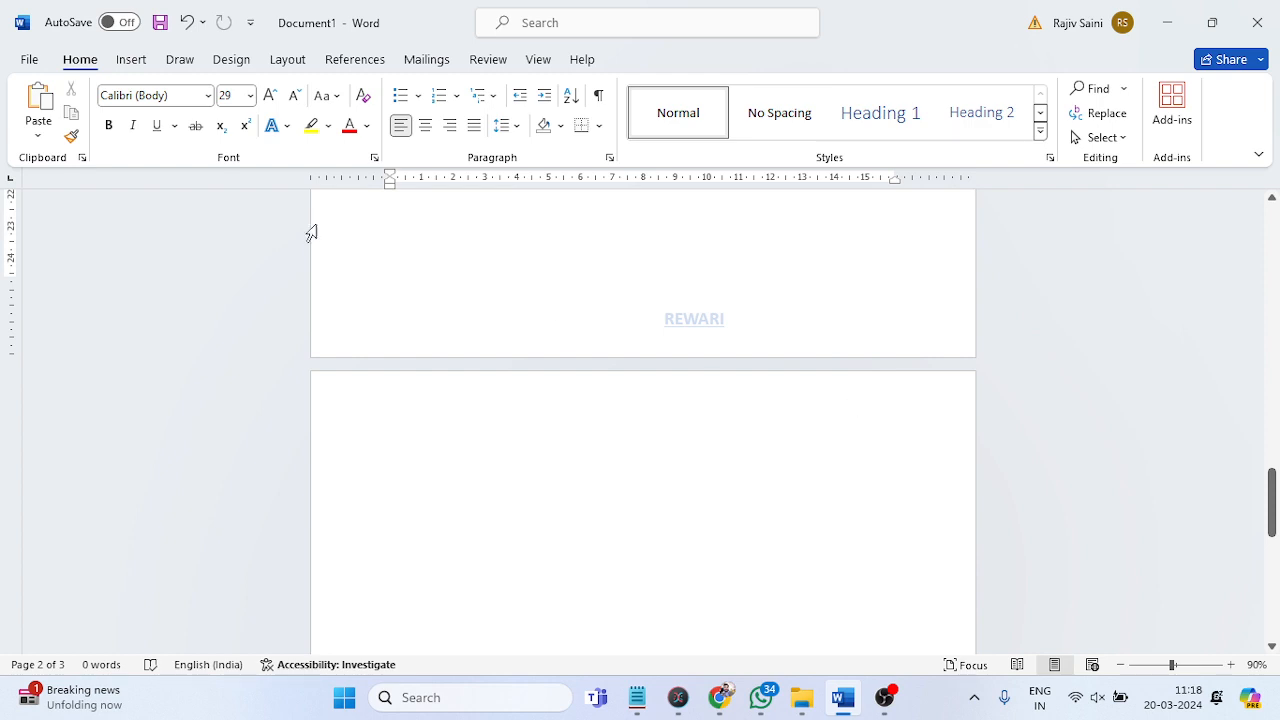
# Remove the footer from the document.
pyautogui.click(129, 60)
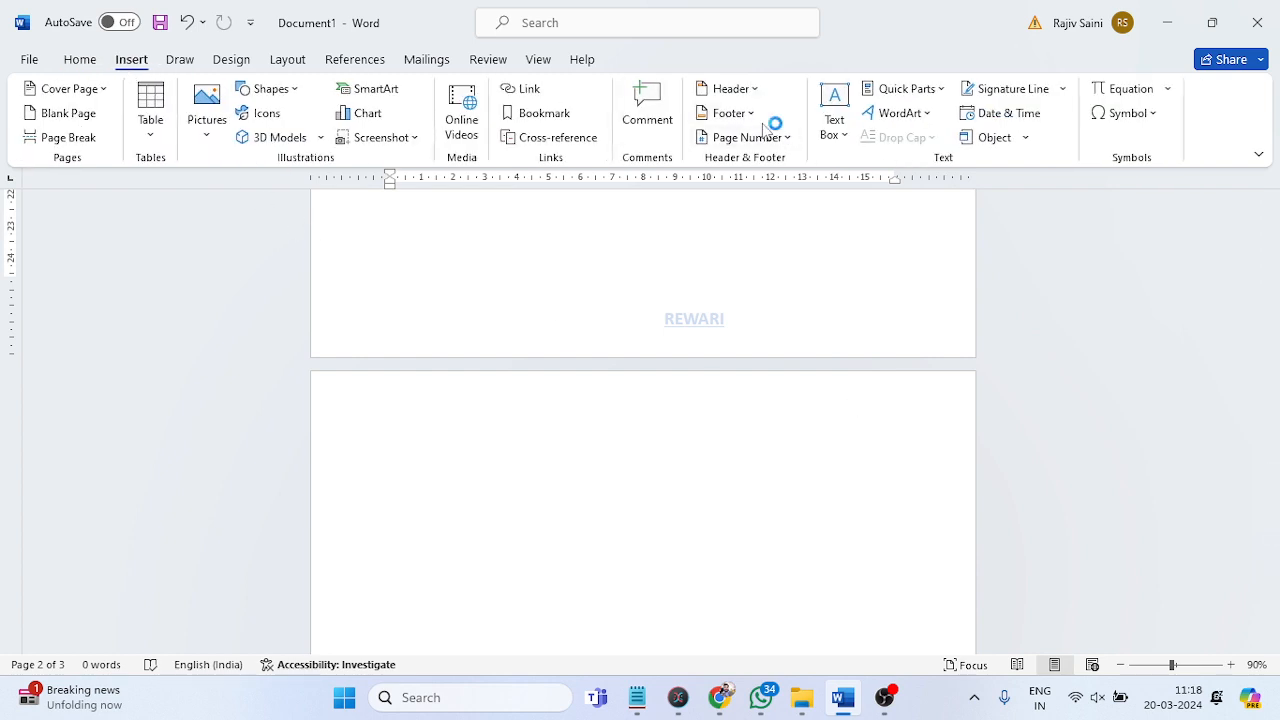
pyautogui.click(738, 113)
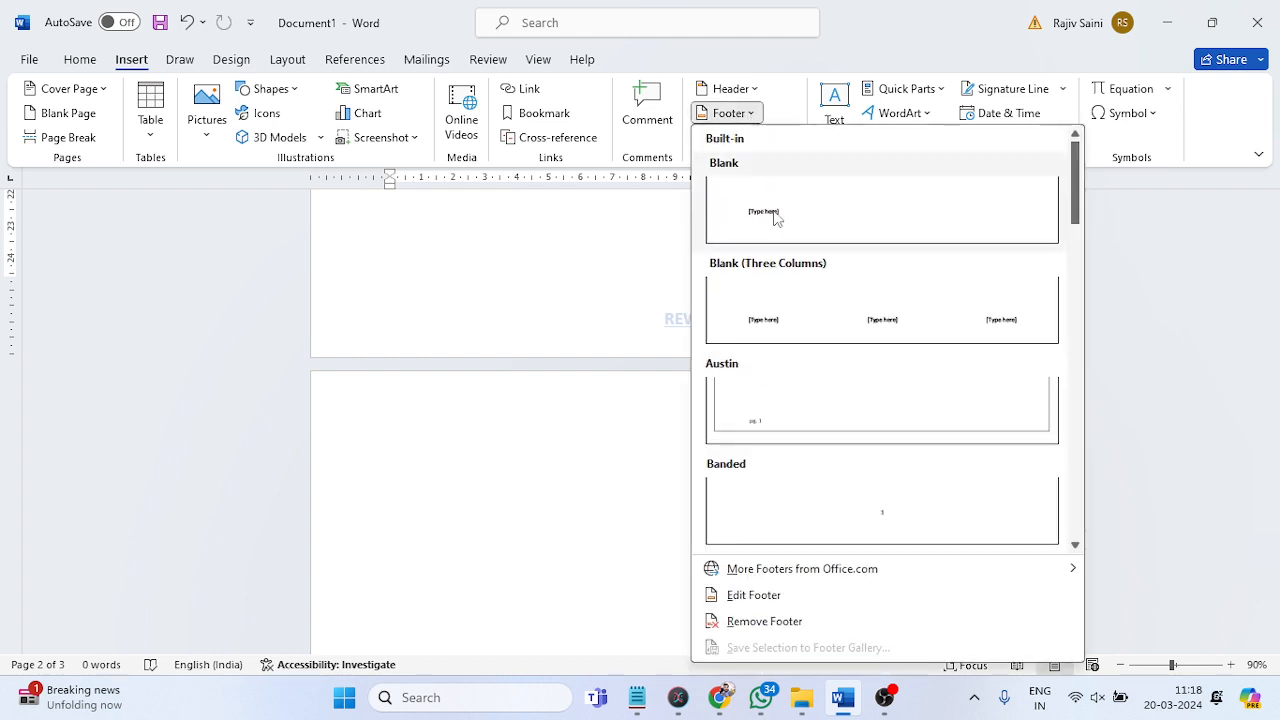
pyautogui.click(765, 622)
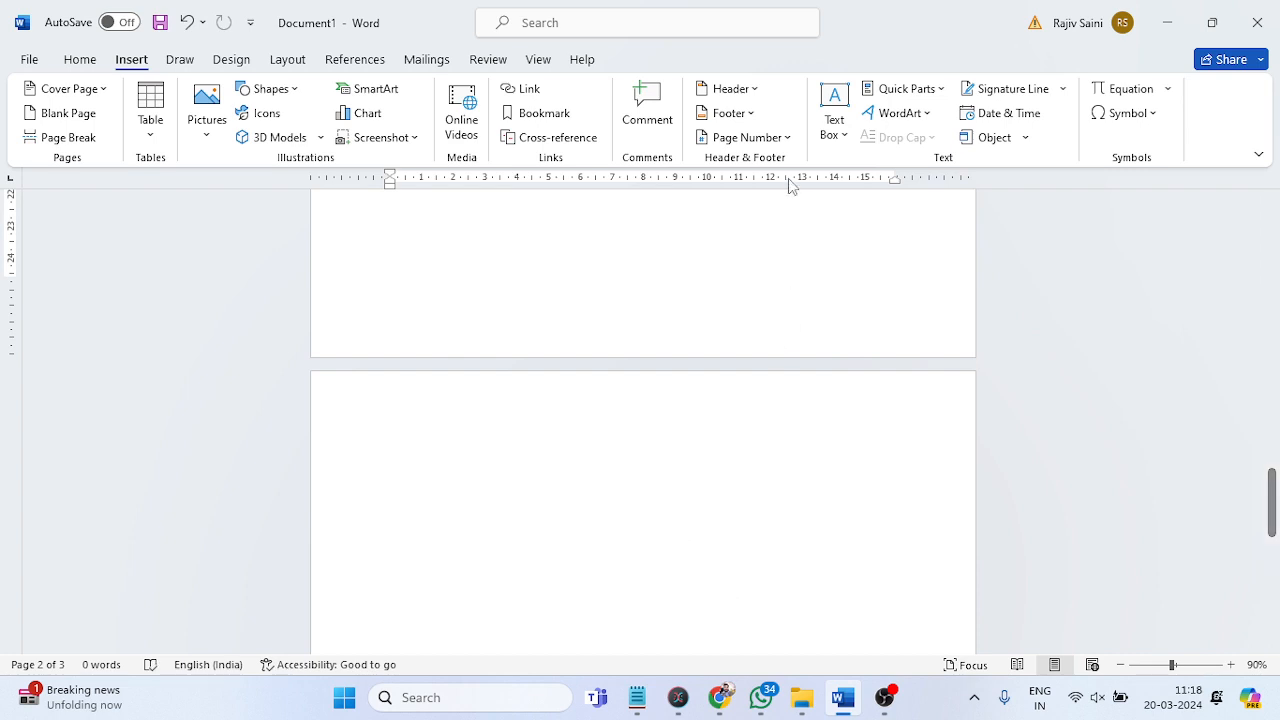
# Insert page numbers at the top of the pages in the Circle style, leave header editing and check the following pages.
pyautogui.moveTo(1272, 500); pyautogui.dragTo(1260, 210)
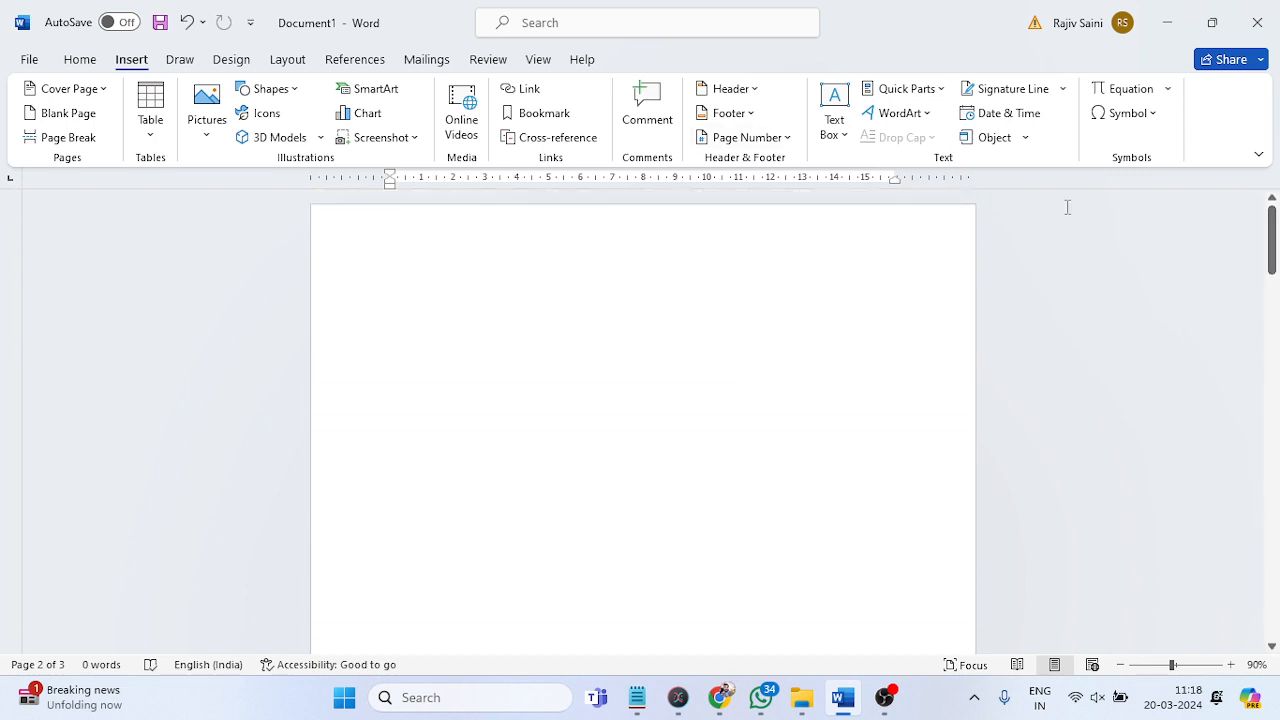
pyautogui.click(770, 138)
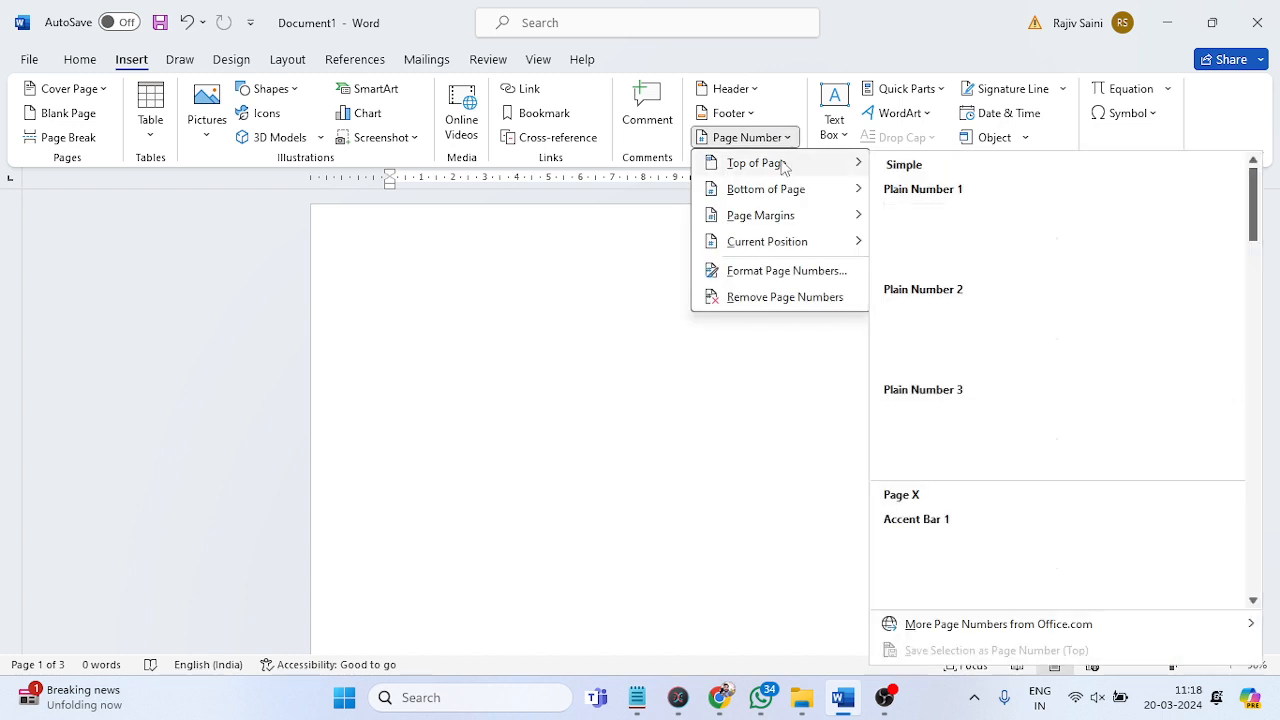
pyautogui.scroll(-10, 1074, 323)
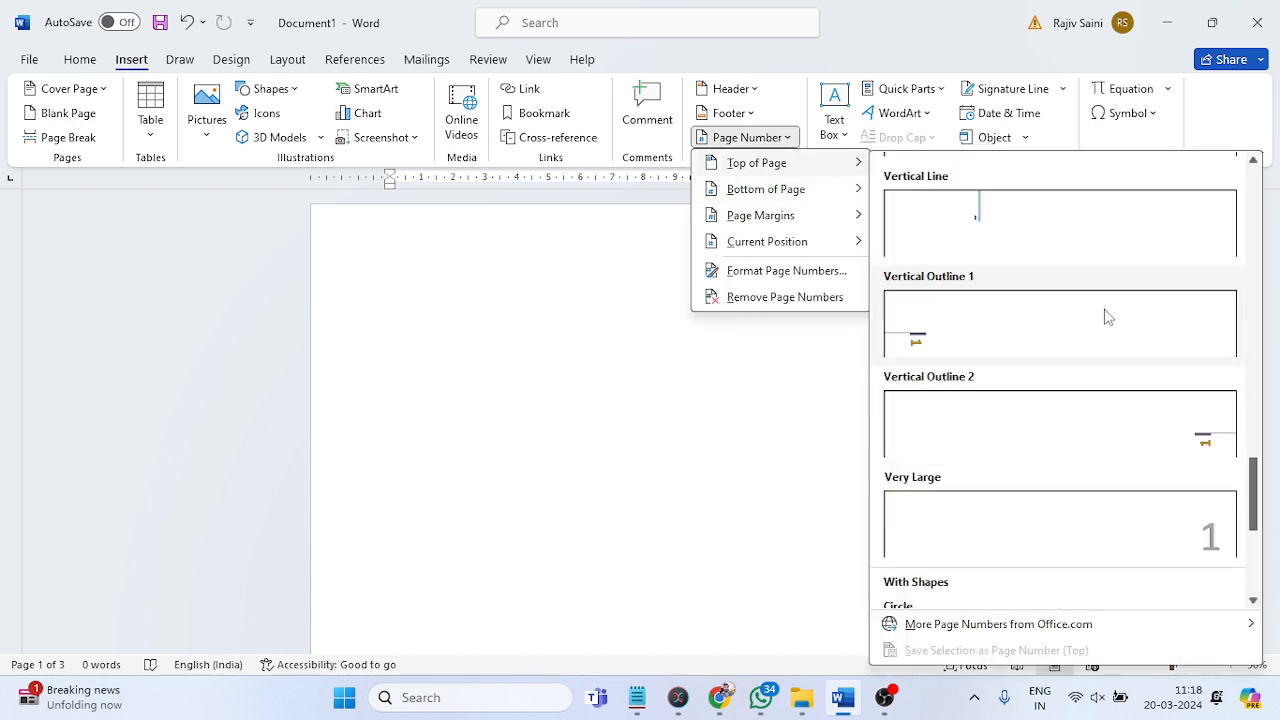
pyautogui.scroll(-5, 1157, 363)
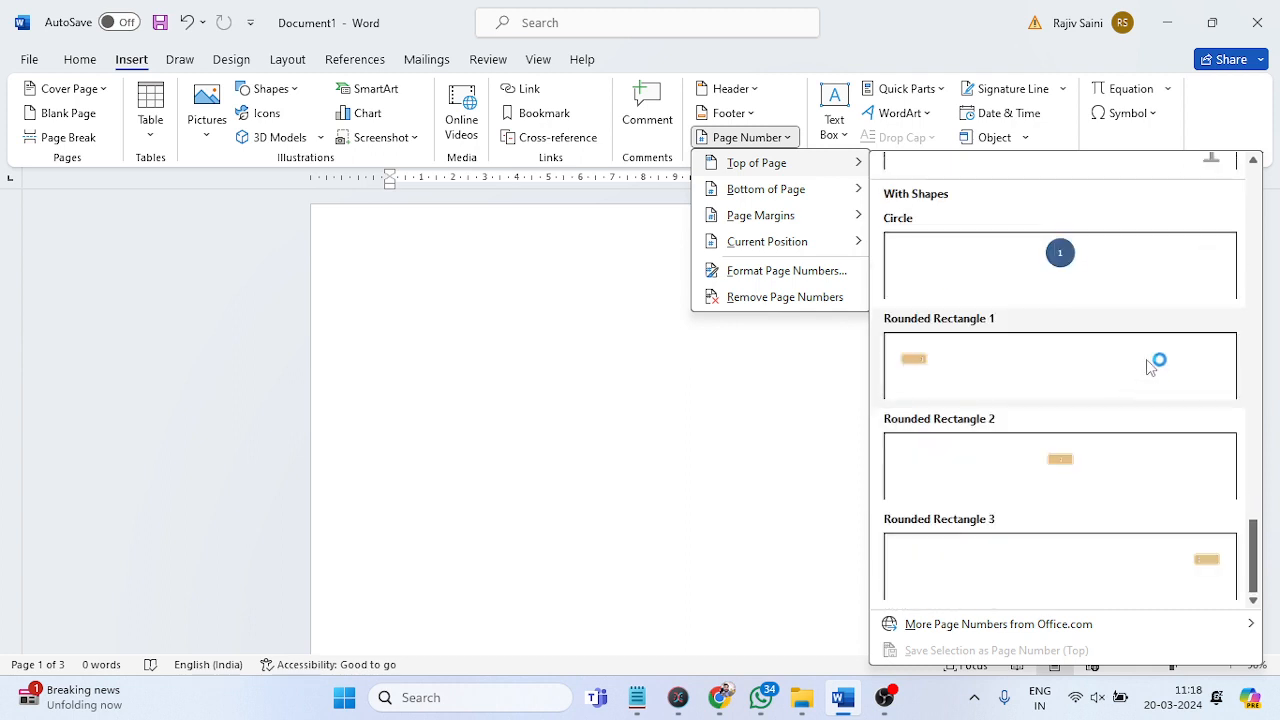
pyautogui.click(1087, 278)
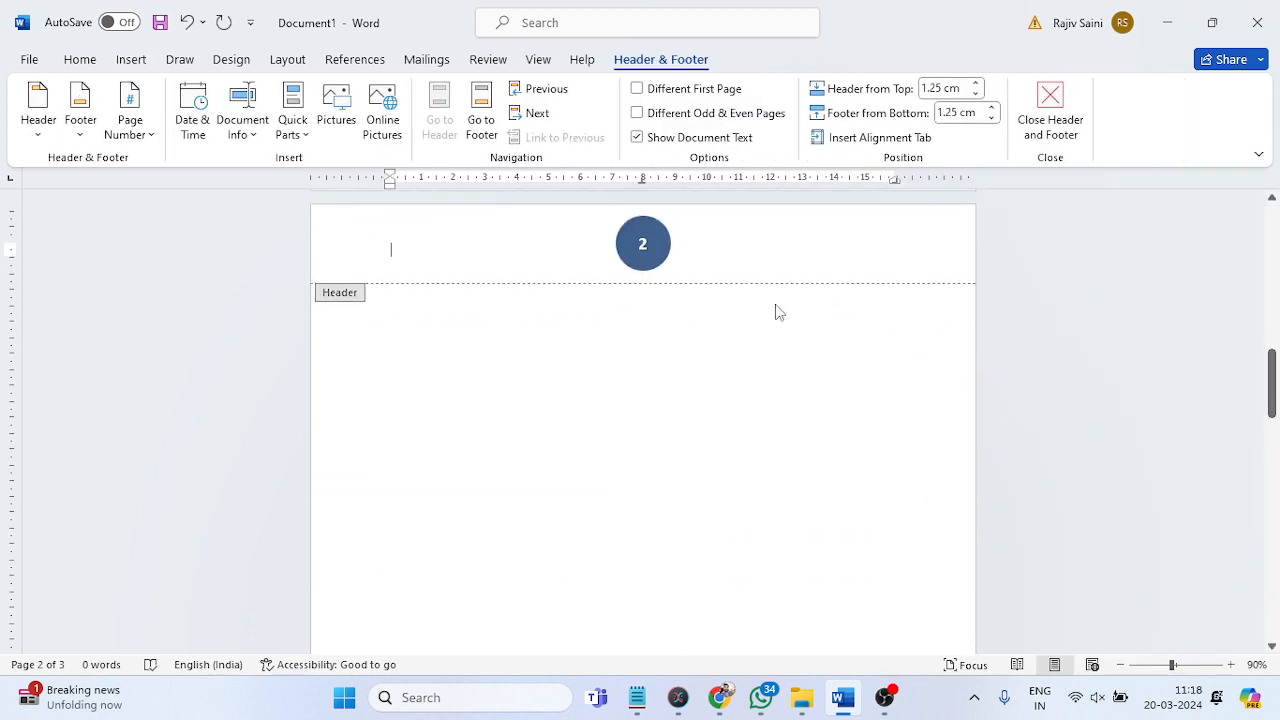
pyautogui.click(1068, 118)
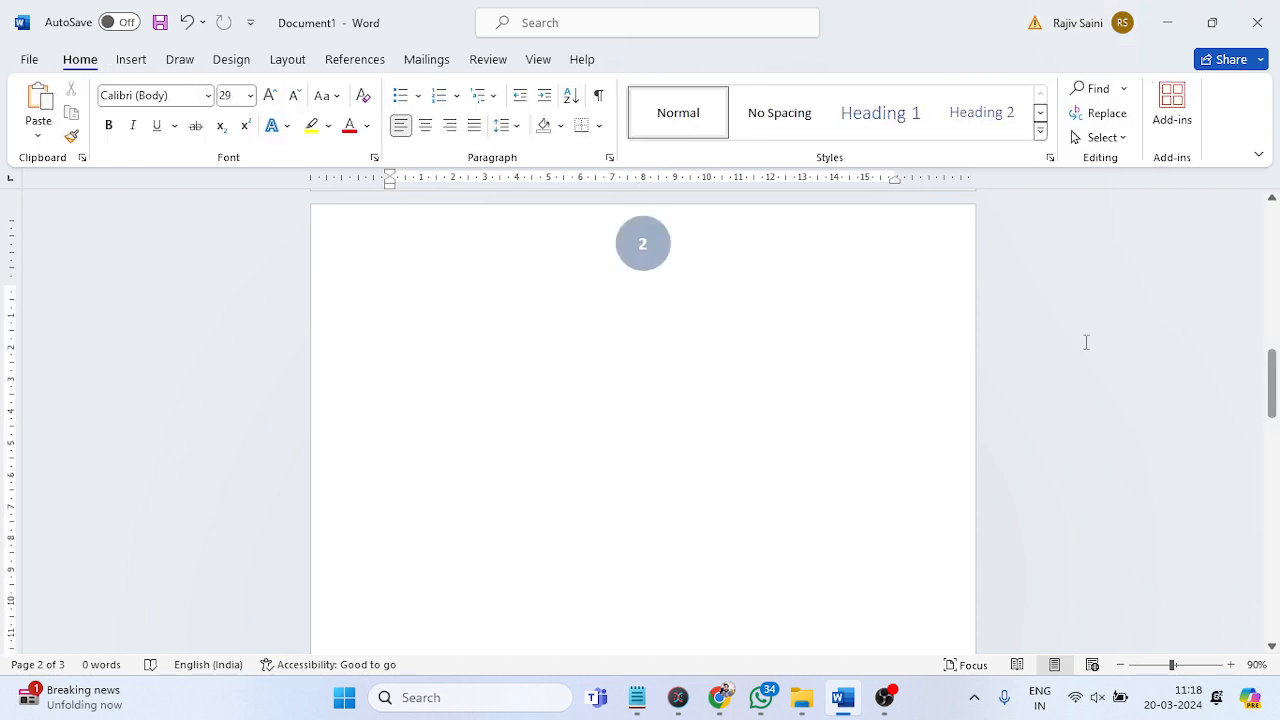
pyautogui.scroll(-6, 845, 396)
pyautogui.scroll(-2, 852, 397)
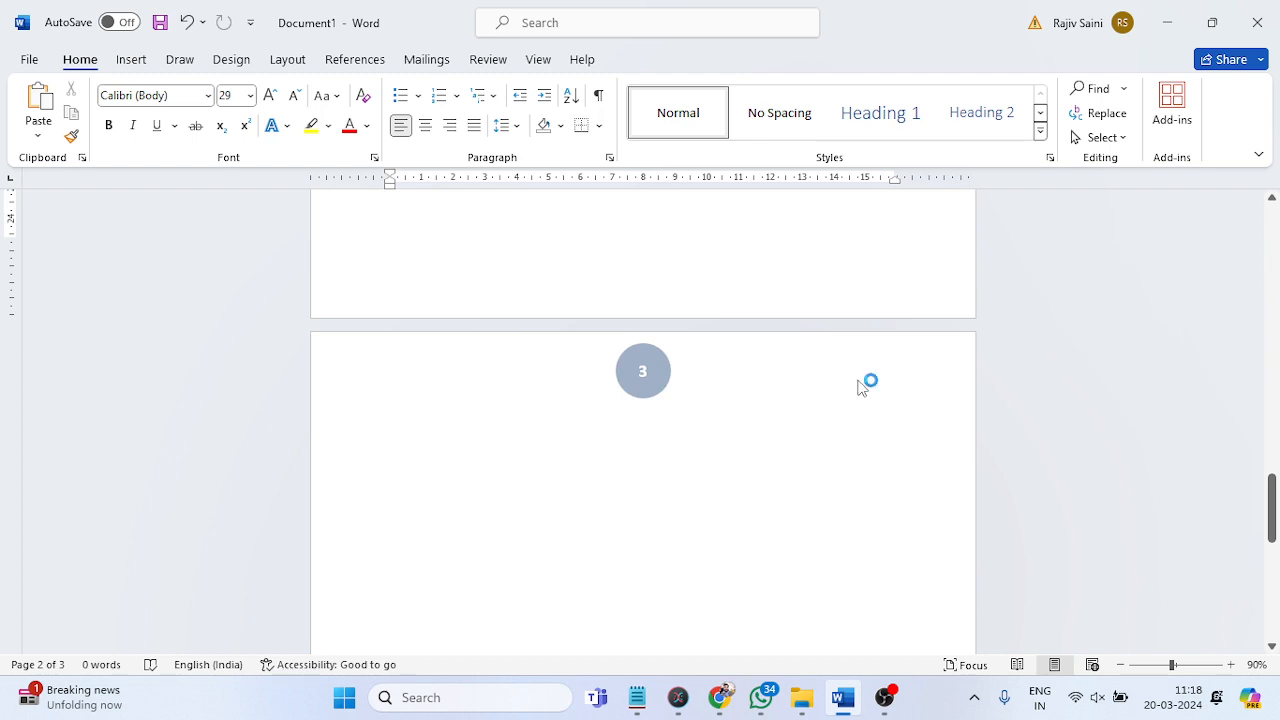
# Insert another blank page from the third page of the document.
pyautogui.scroll(-3, 860, 380)
pyautogui.scroll(3, 860, 376)
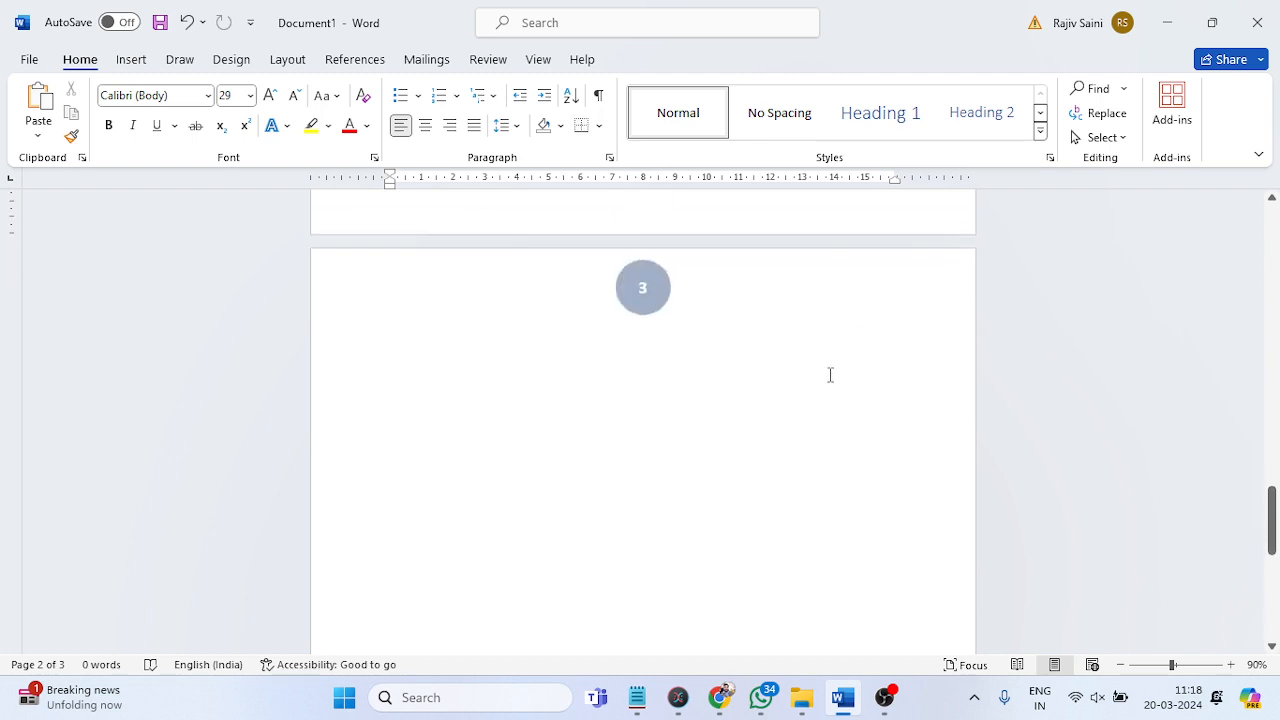
pyautogui.click(603, 404)
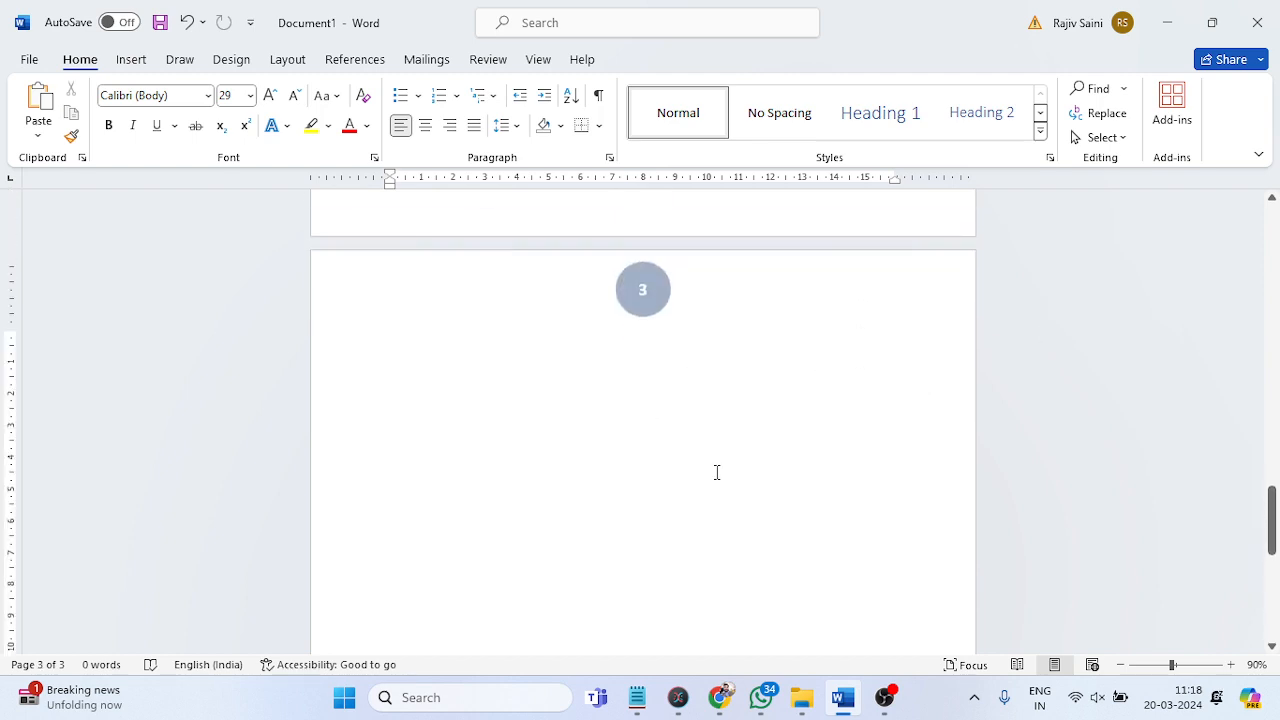
pyautogui.click(136, 60)
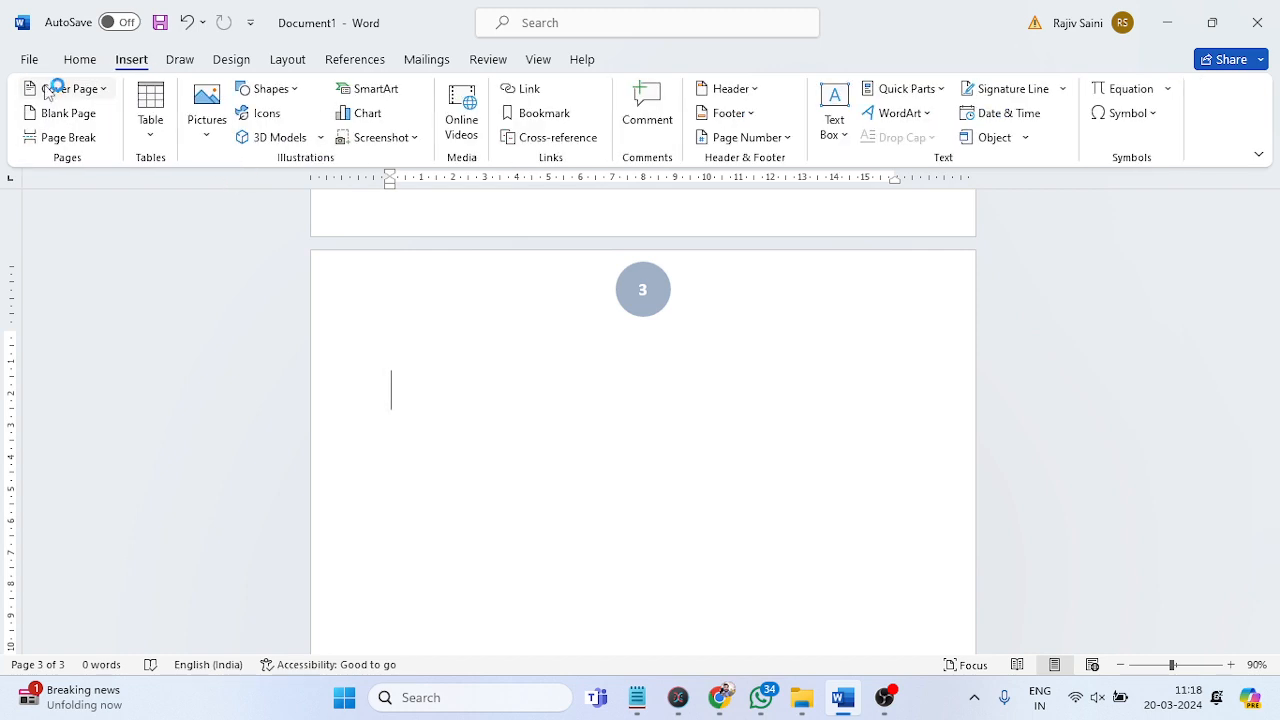
pyautogui.click(68, 113)
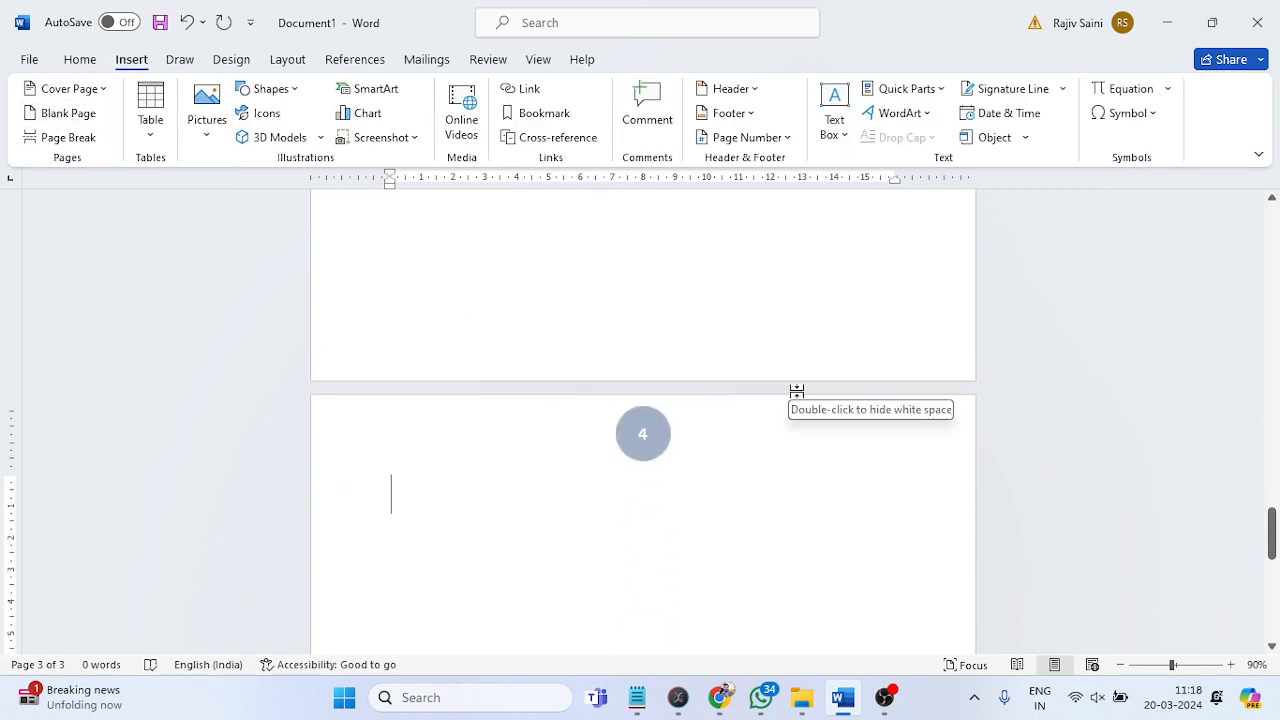
# Add six more blank pages at the end of the document.
pyautogui.click(1121, 665)
pyautogui.click(1121, 665)
pyautogui.click(1121, 665)
pyautogui.click(1121, 665)
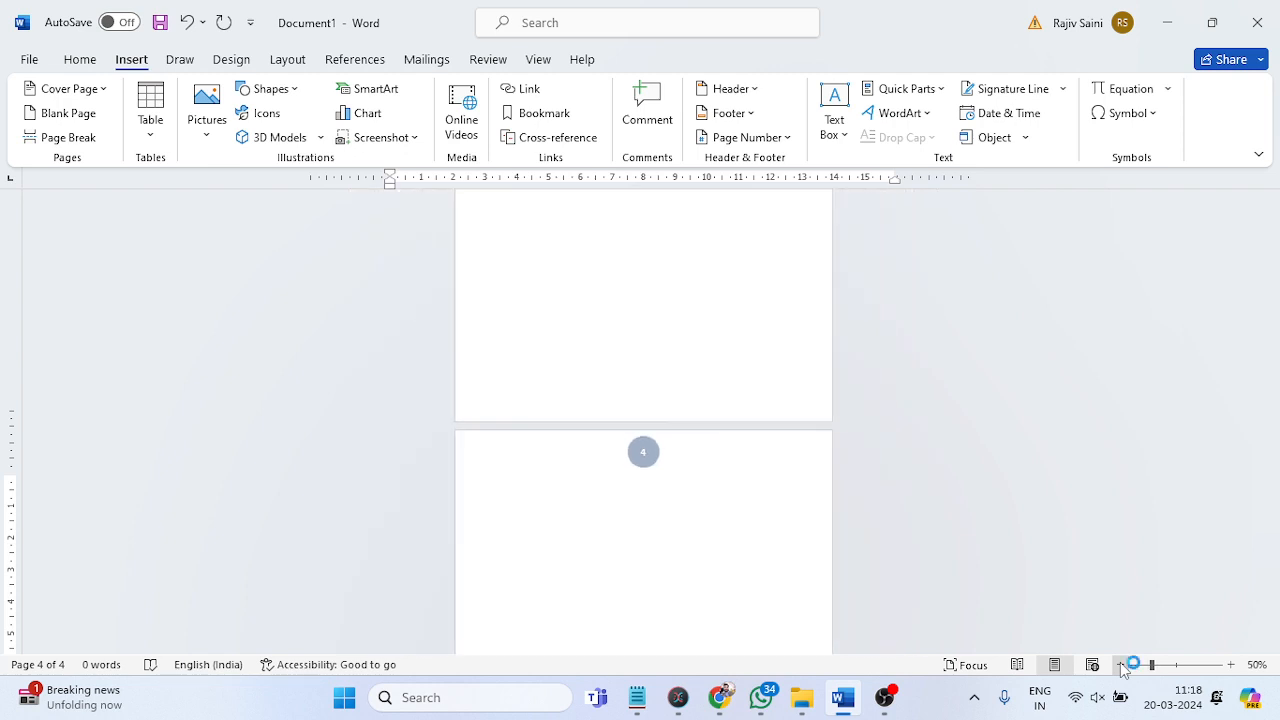
pyautogui.click(1121, 665)
pyautogui.click(1121, 665)
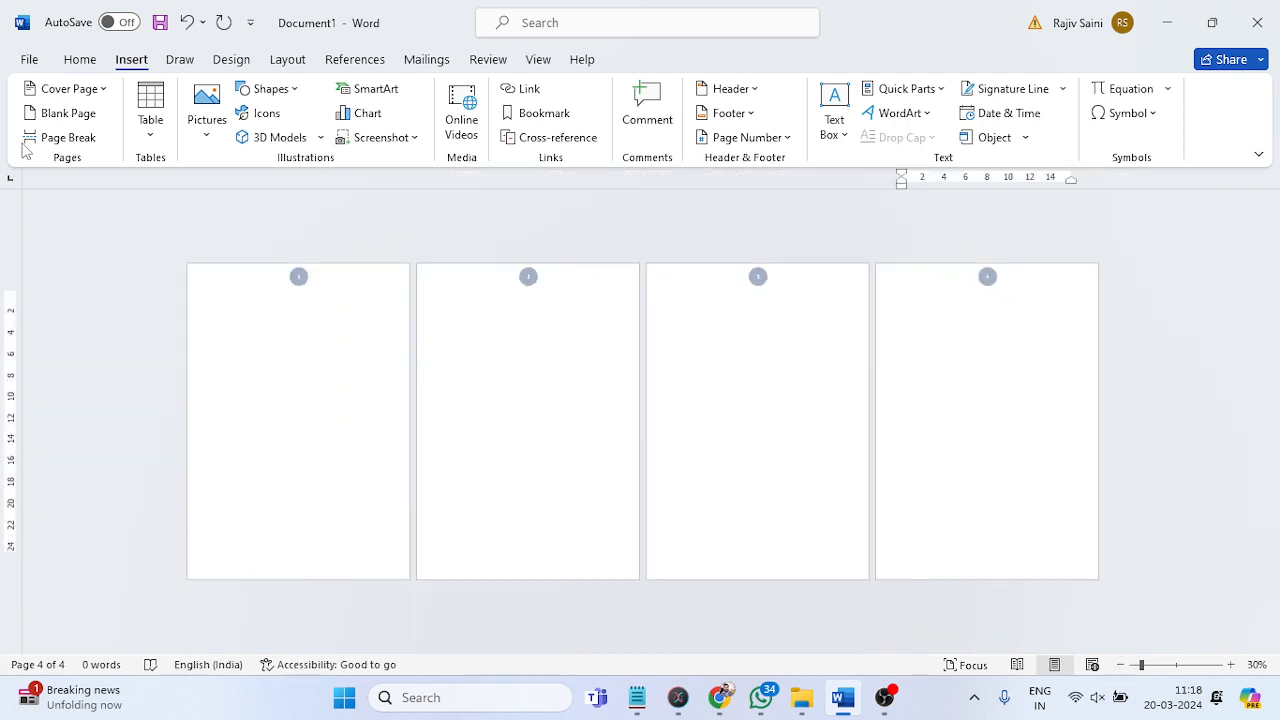
pyautogui.click(52, 115)
pyautogui.click(52, 115)
pyautogui.click(52, 115)
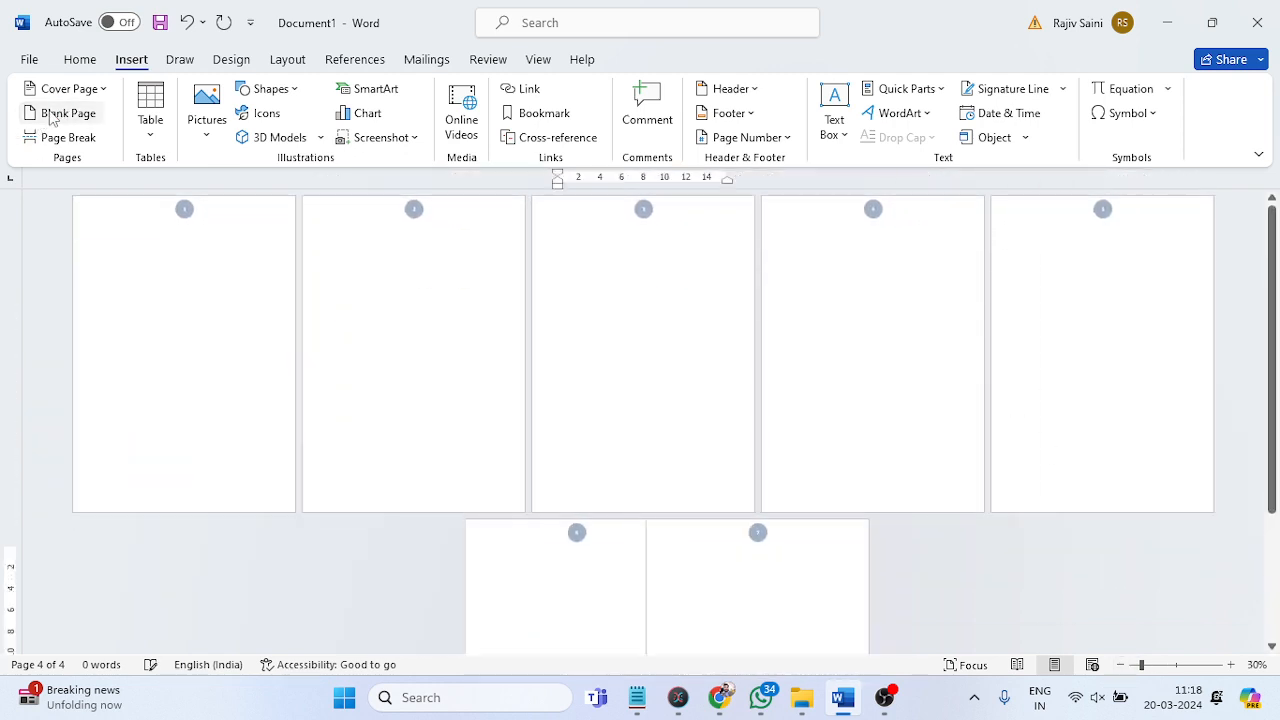
pyautogui.click(52, 115)
pyautogui.click(52, 115)
pyautogui.click(52, 115)
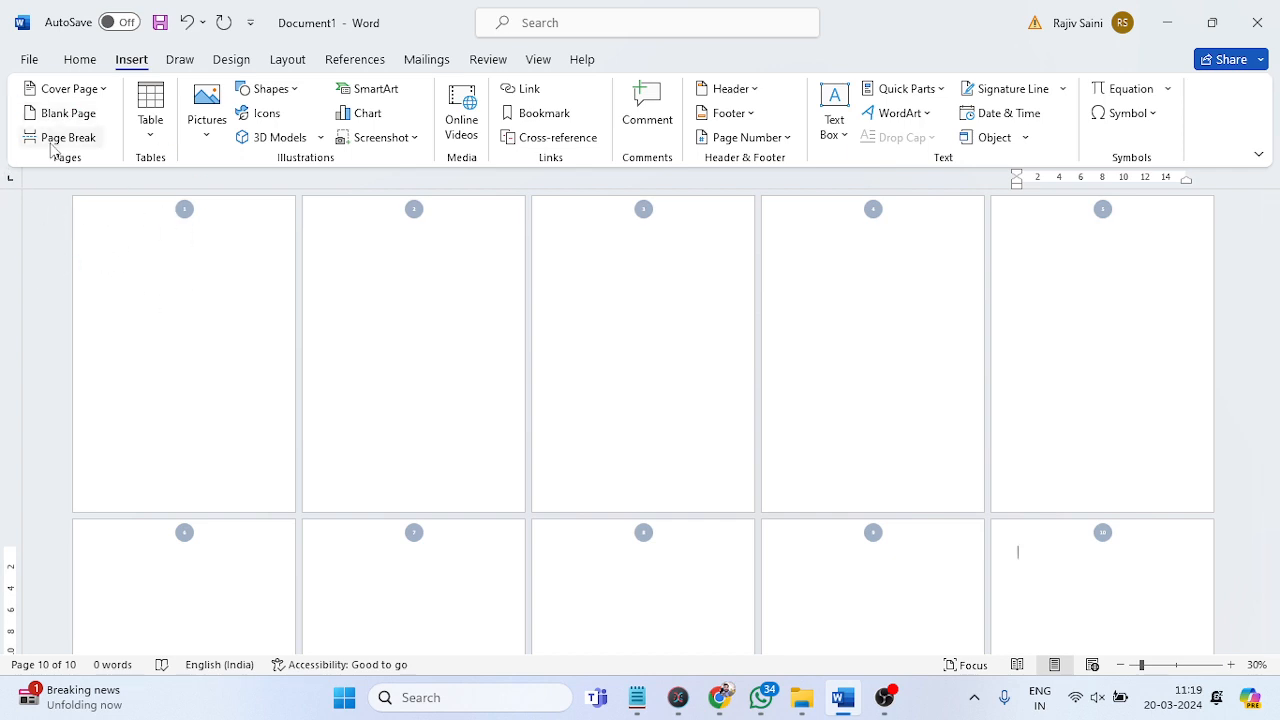
# Return to 100% zoom and check the page numbers at the top of the last pages.
pyautogui.click(1230, 665)
pyautogui.click(1230, 665)
pyautogui.click(1230, 665)
pyautogui.click(1230, 665)
pyautogui.click(1230, 665)
pyautogui.click(1230, 665)
pyautogui.click(1230, 665)
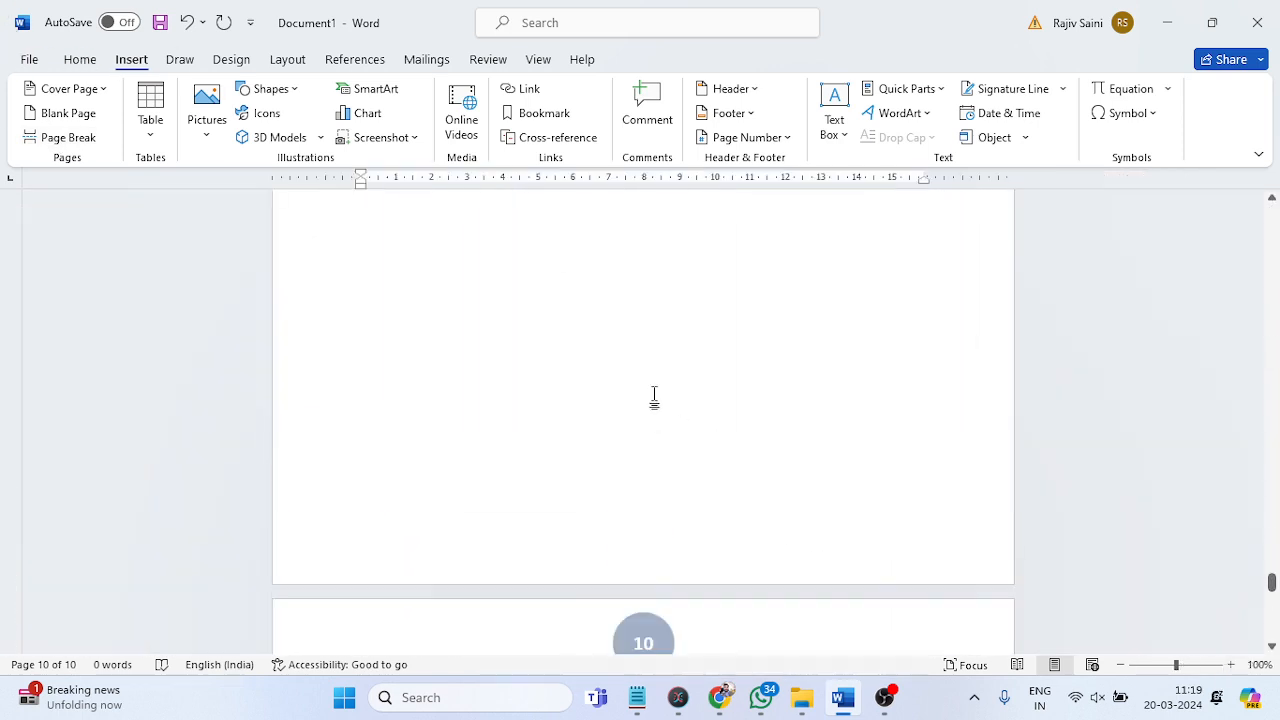
pyautogui.scroll(10, 654, 397)
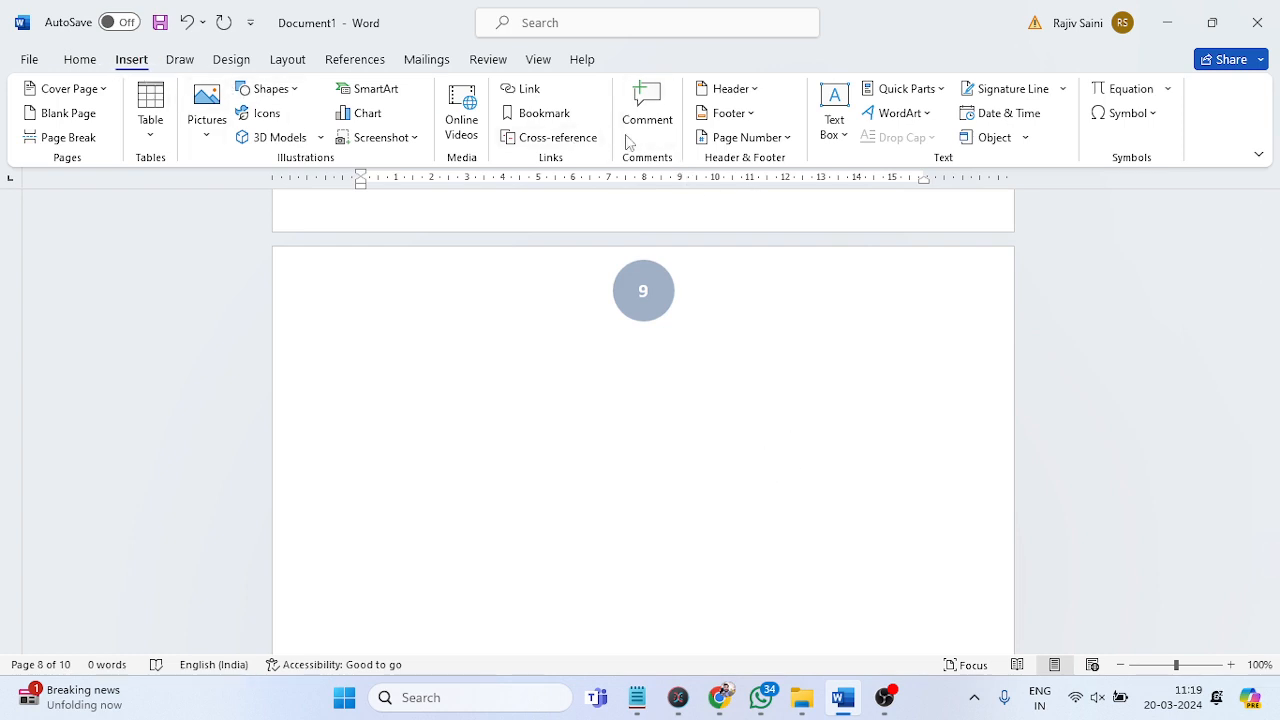
# Insert right-aligned "Page X of Y" numbers with bold figures at the bottom of the pages and close footer editing.
pyautogui.click(772, 137)
pyautogui.moveTo(788, 165)
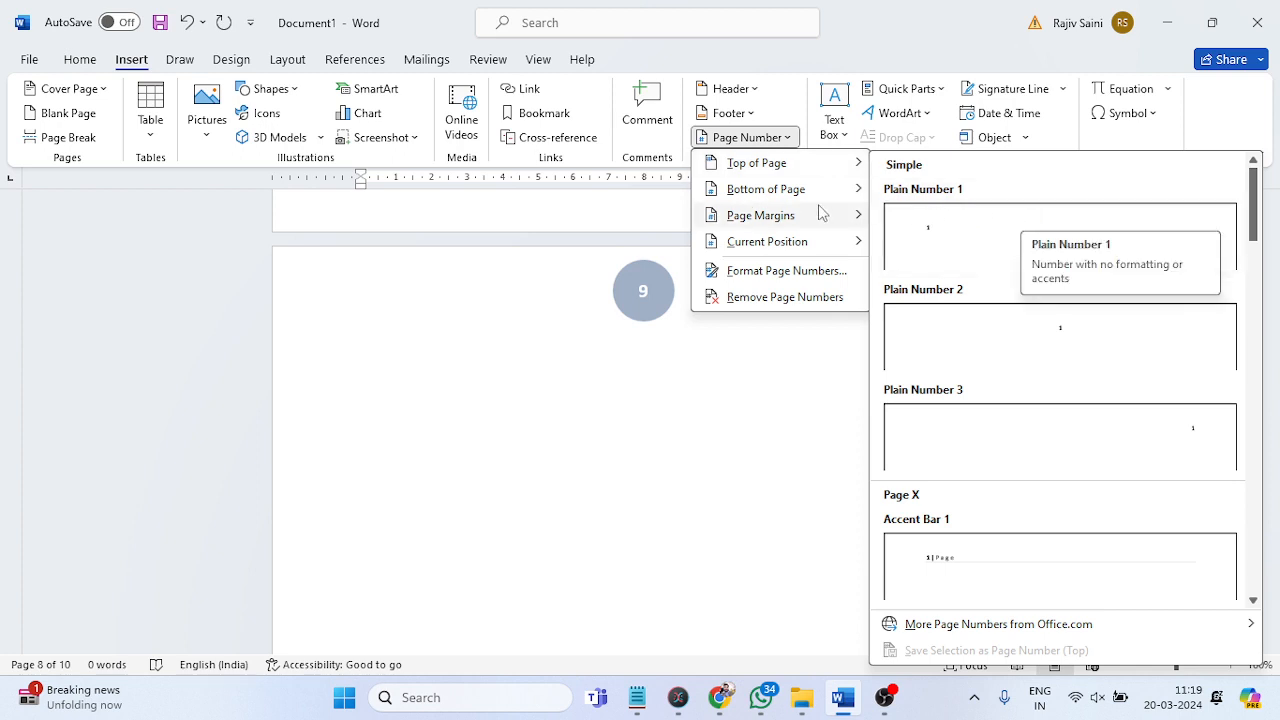
pyautogui.moveTo(770, 195)
pyautogui.scroll(-5, 1040, 378)
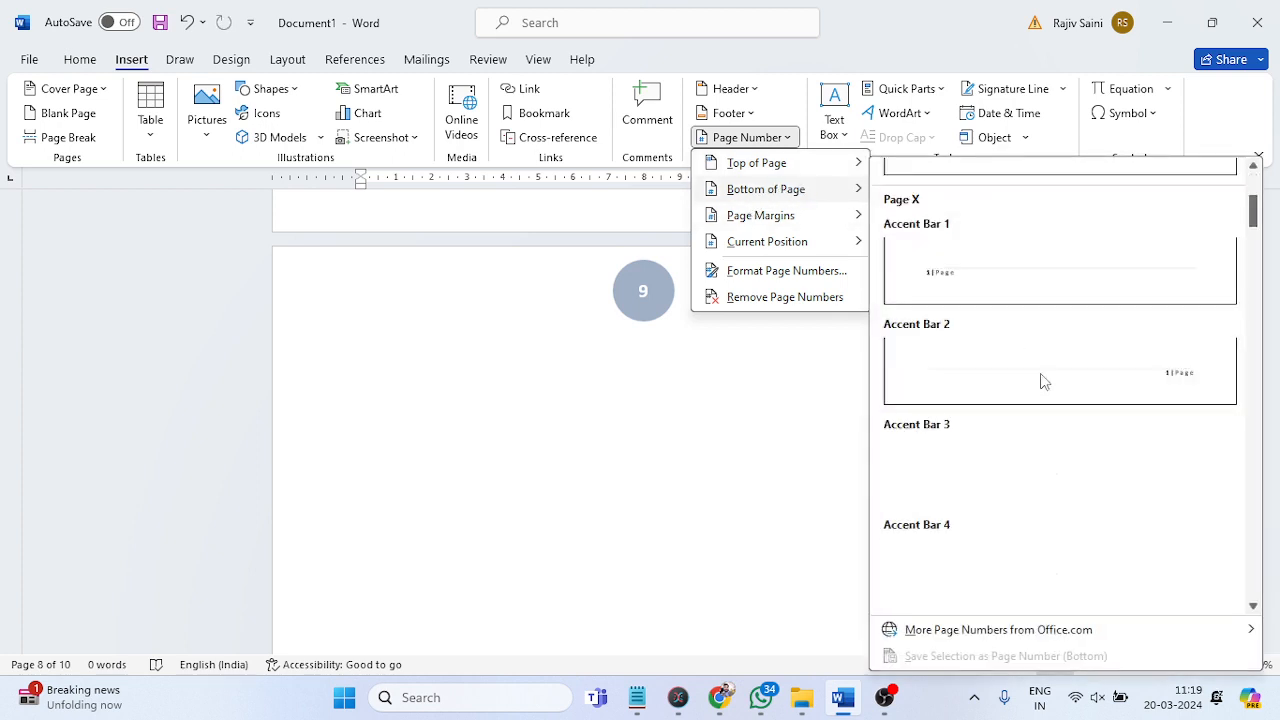
pyautogui.scroll(-10, 1103, 334)
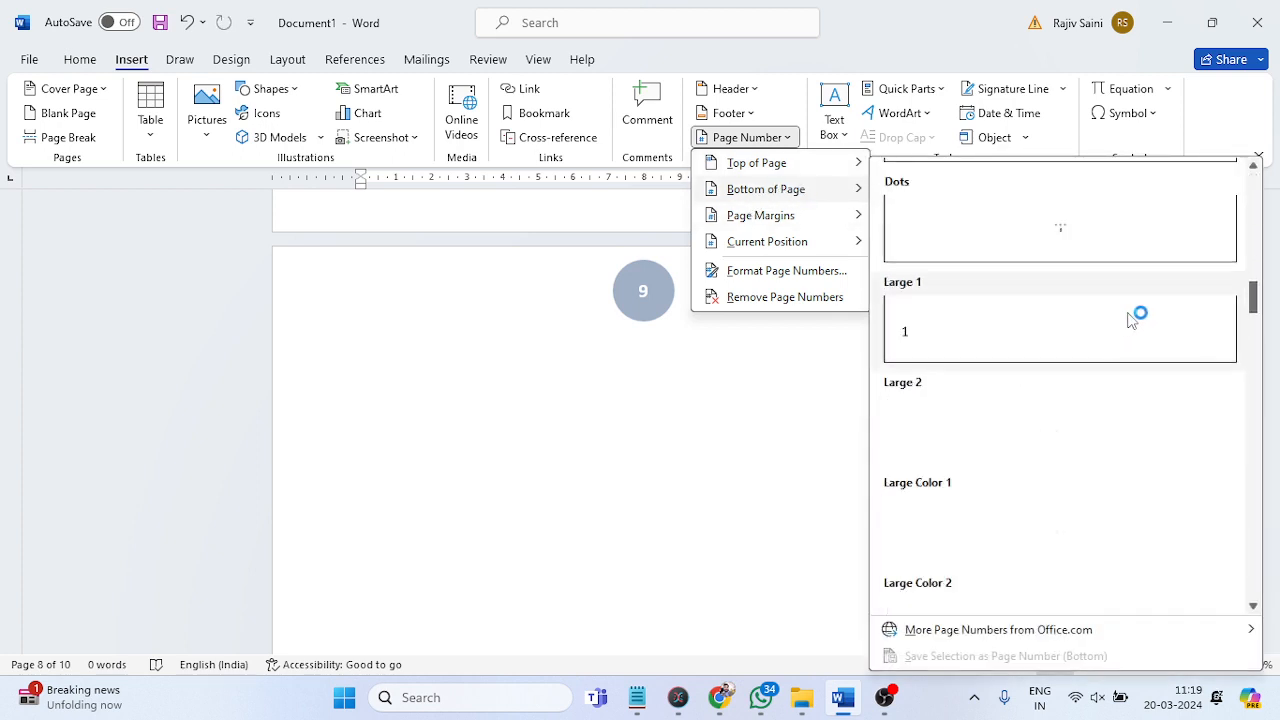
pyautogui.scroll(-10, 1163, 321)
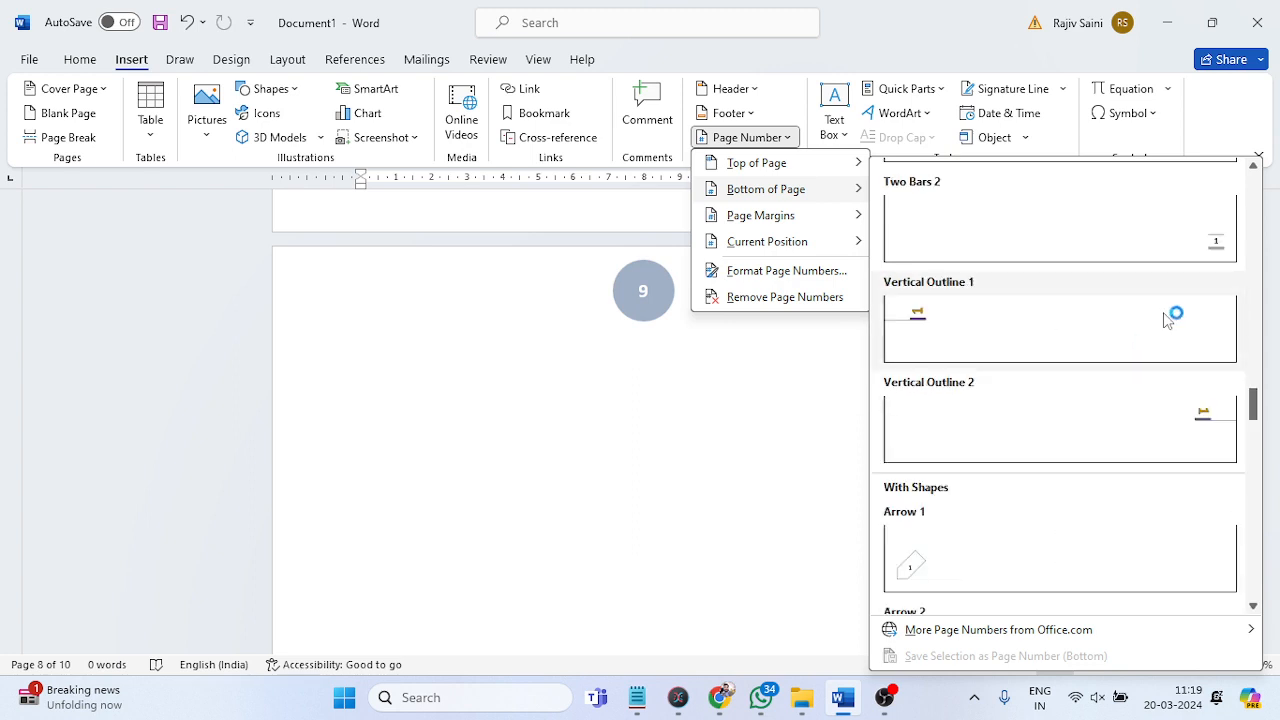
pyautogui.scroll(-5, 1166, 317)
pyautogui.scroll(-5, 1166, 317)
pyautogui.scroll(-5, 1164, 312)
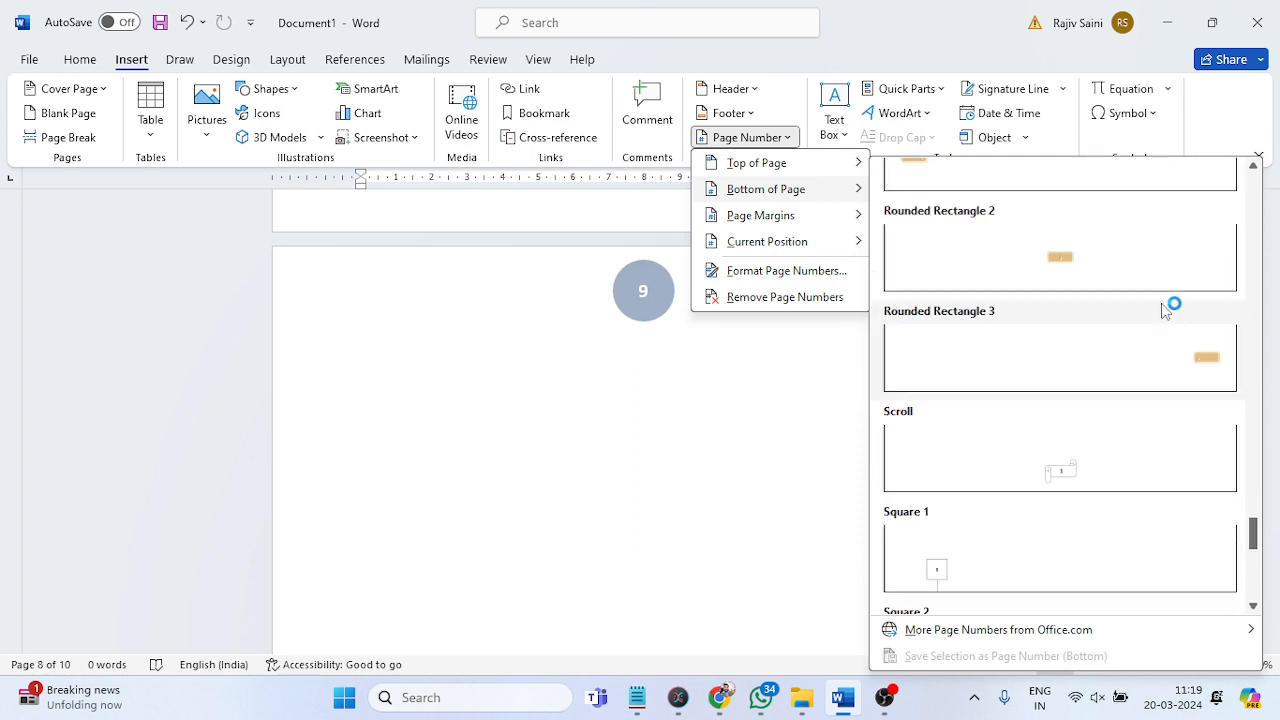
pyautogui.scroll(10, 1160, 309)
pyautogui.scroll(10, 1200, 405)
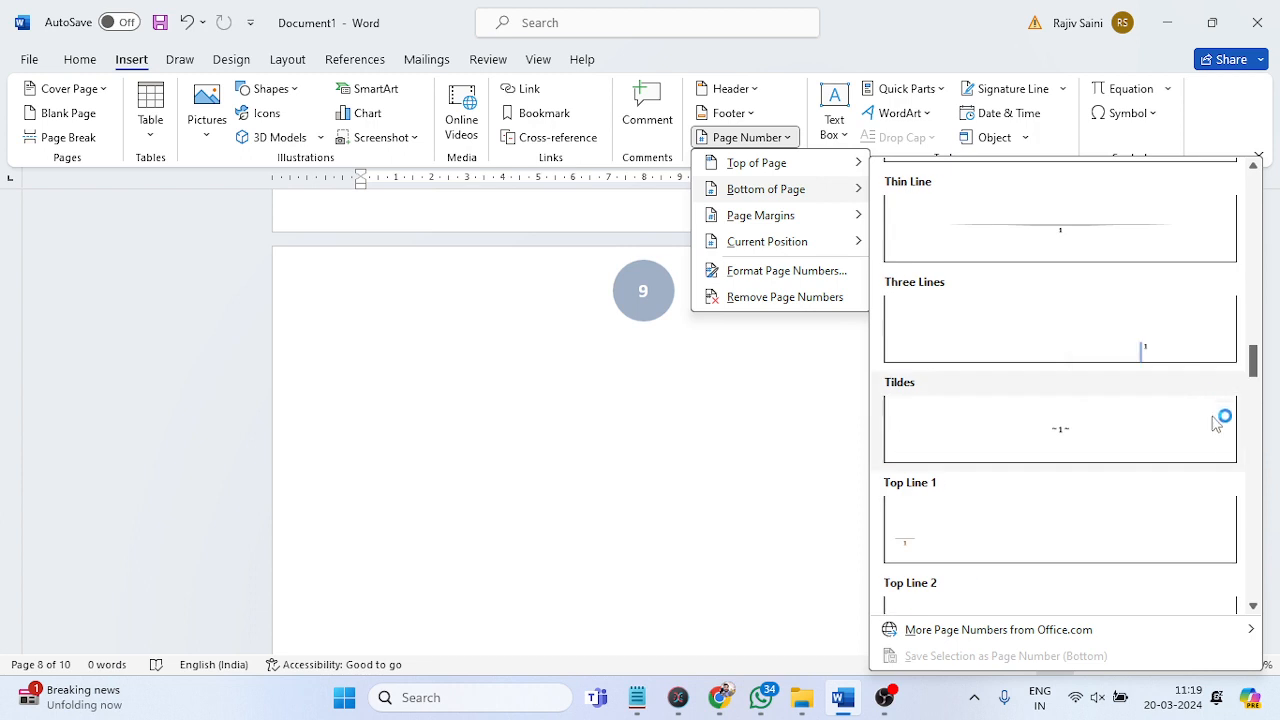
pyautogui.scroll(5, 1204, 449)
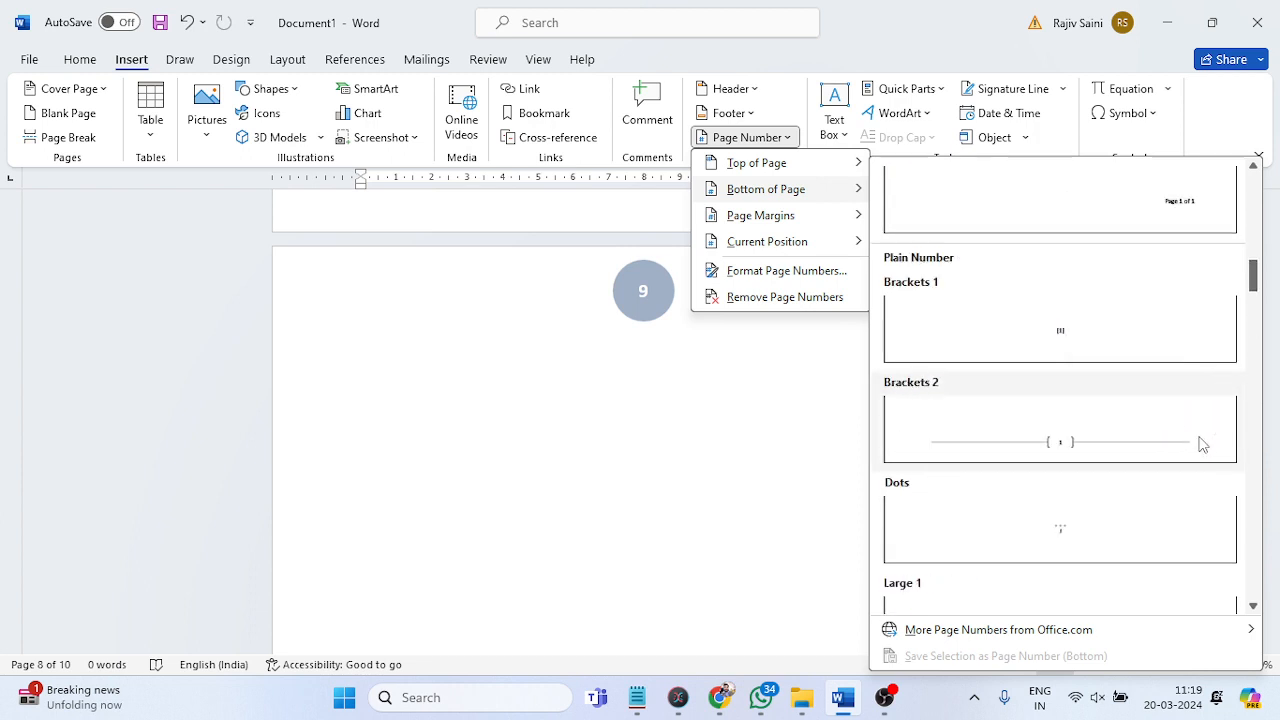
pyautogui.click(1177, 218)
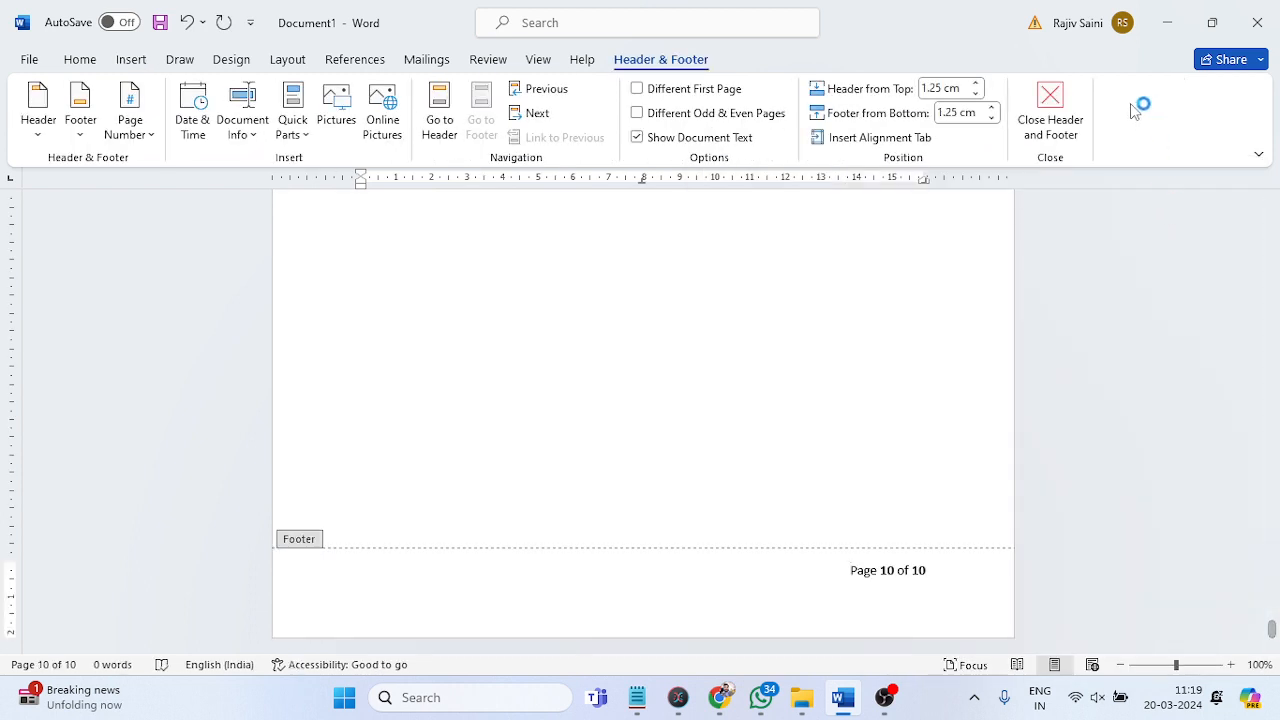
pyautogui.click(1052, 112)
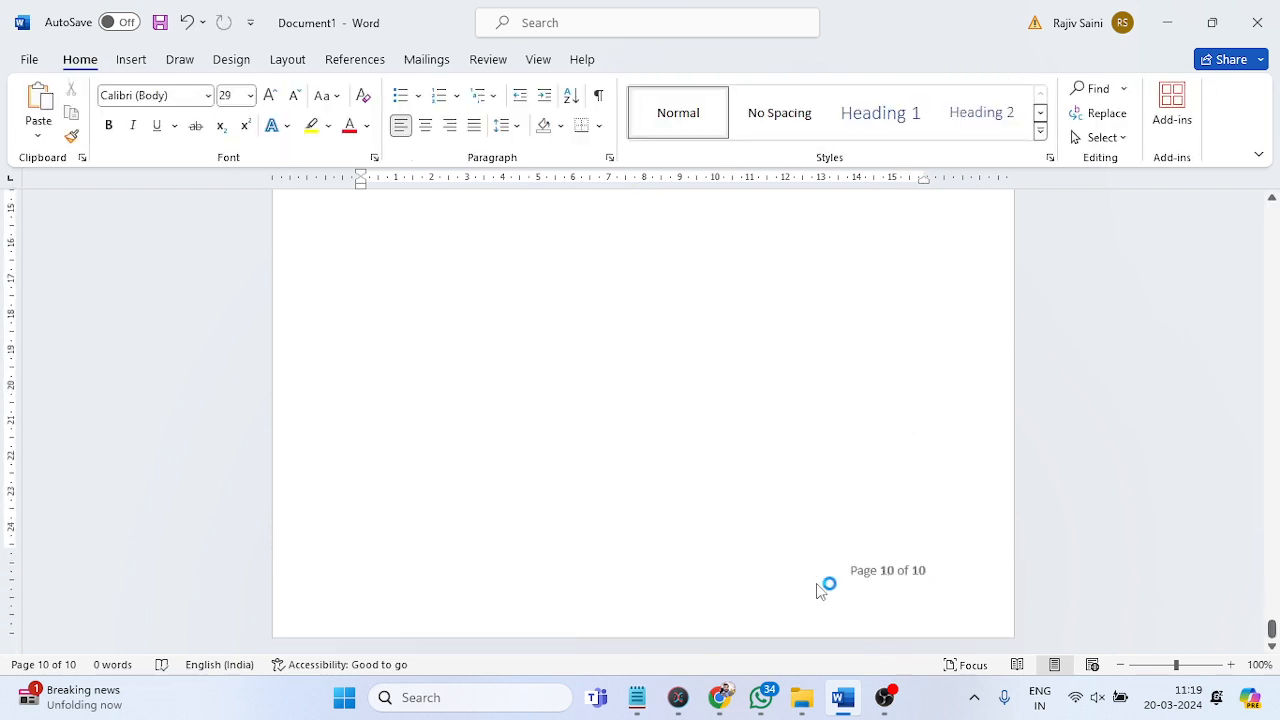
# Check the page number in the footer of the ninth page.
pyautogui.scroll(5, 930, 510)
pyautogui.scroll(5, 930, 492)
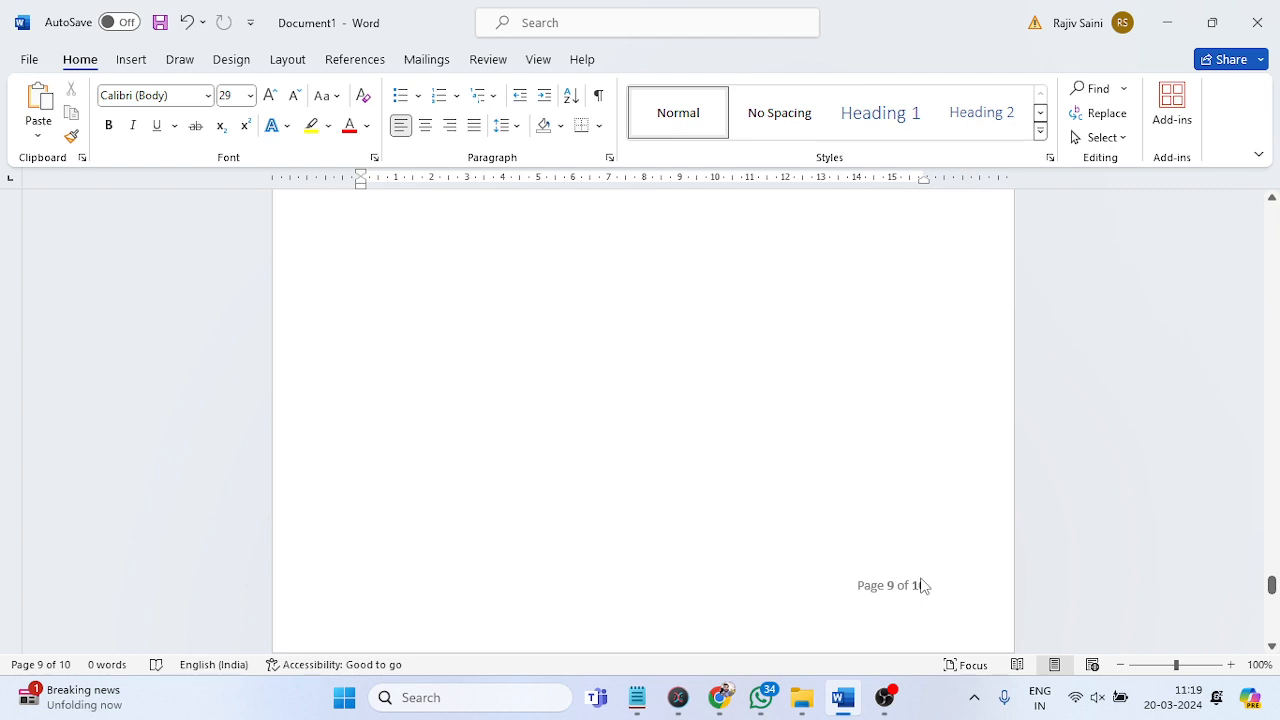
pyautogui.doubleClick(890, 590)
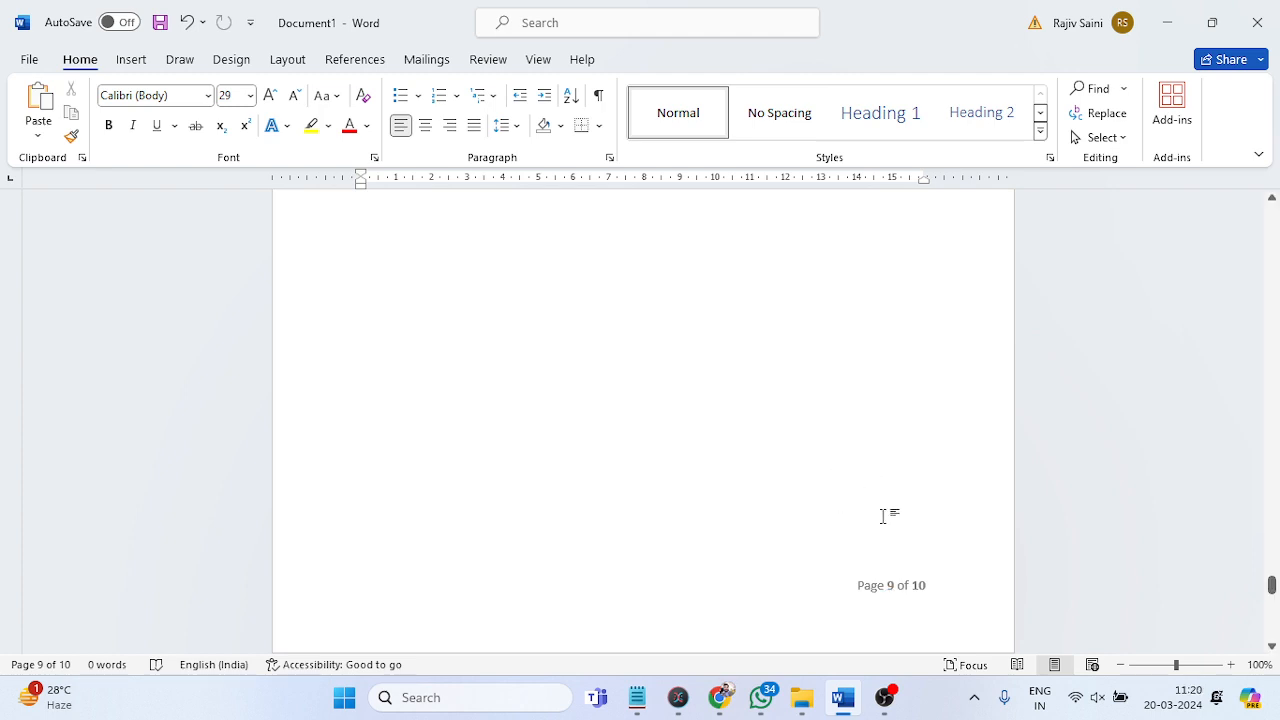
# Switch to the Notepad notes and add the line "Header & Footer" below the existing text, after some blank lines.
pyautogui.press('super+r')
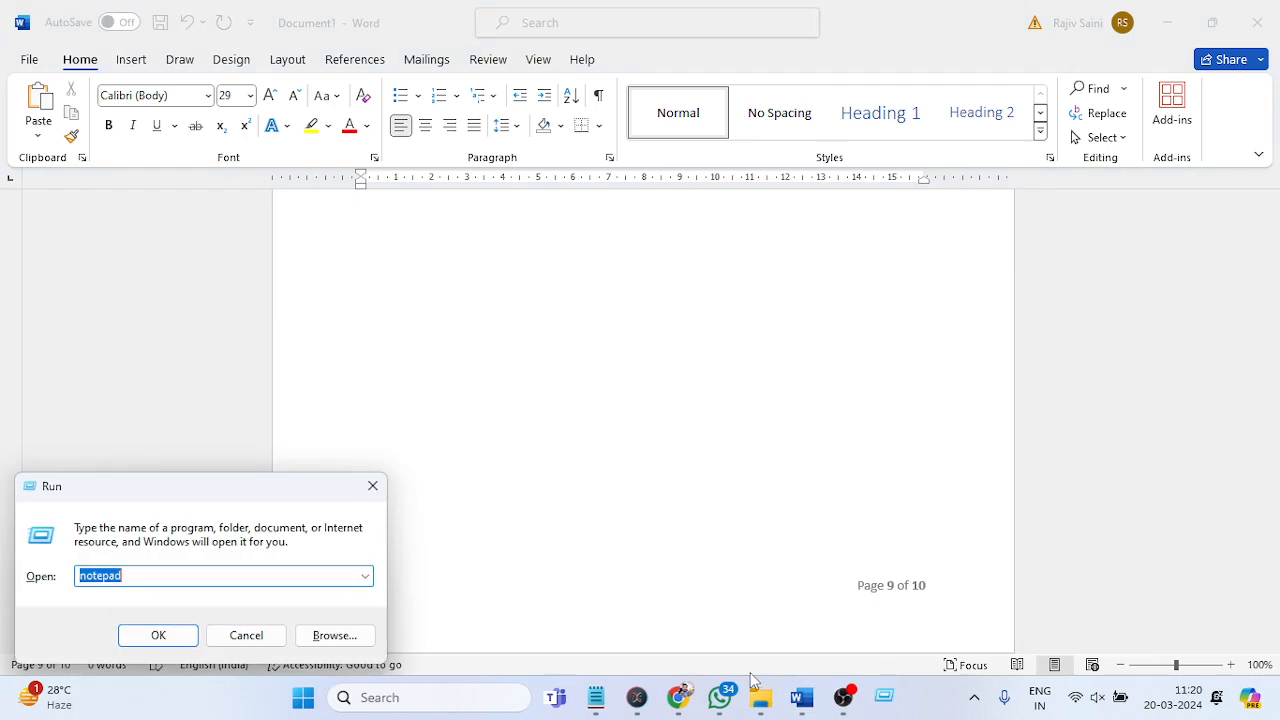
pyautogui.press('Return')
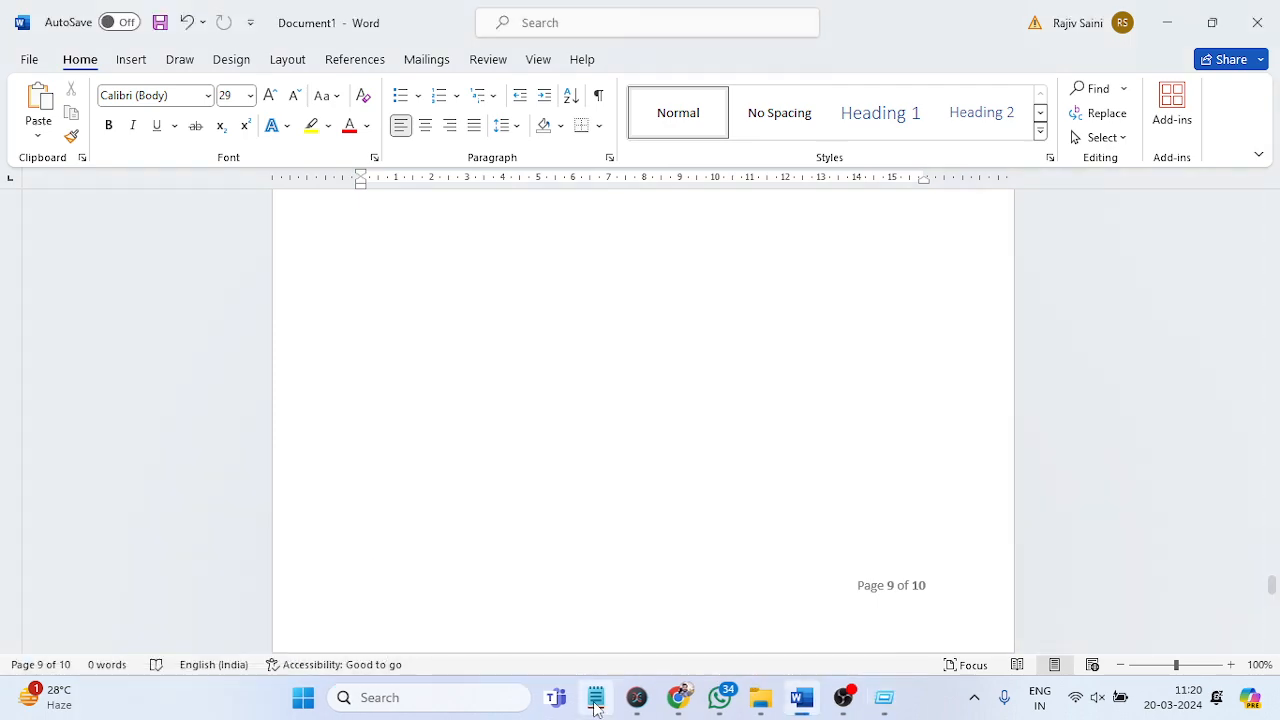
pyautogui.press('Return')
pyautogui.press('Return')
pyautogui.press('Return')
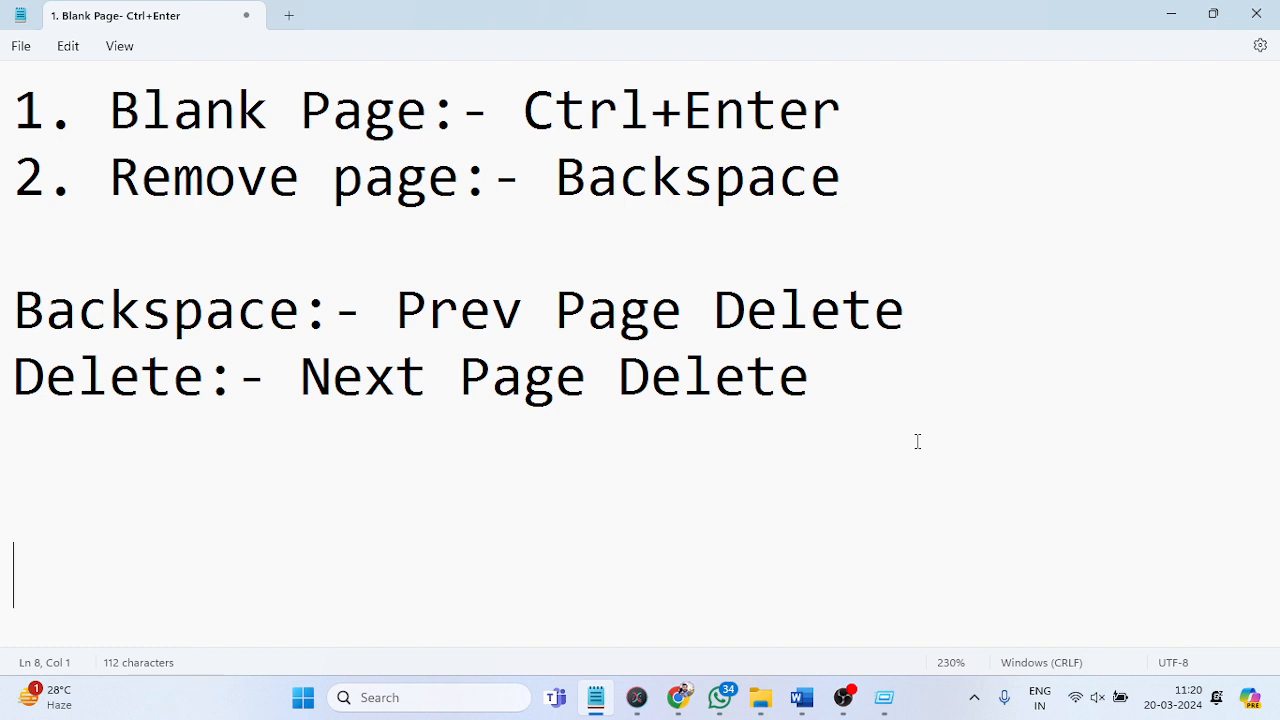
pyautogui.write('Hea')
pyautogui.write('der & G')
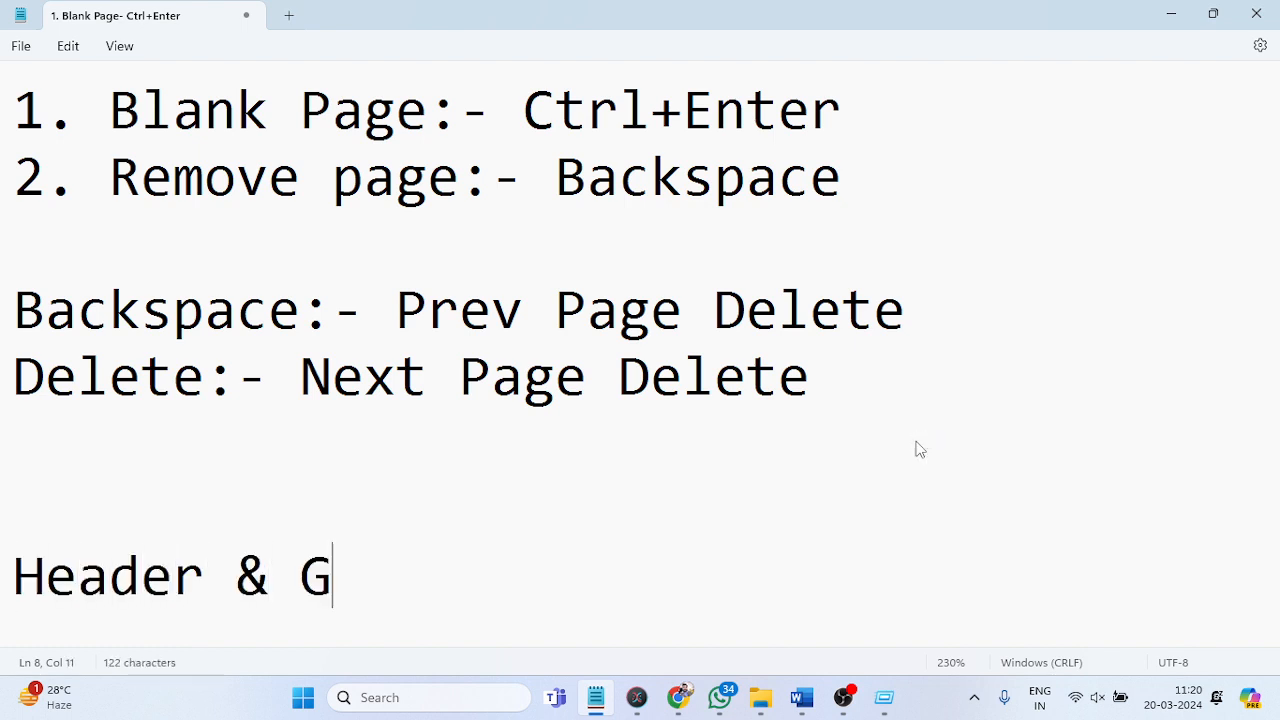
pyautogui.press('BackSpace')
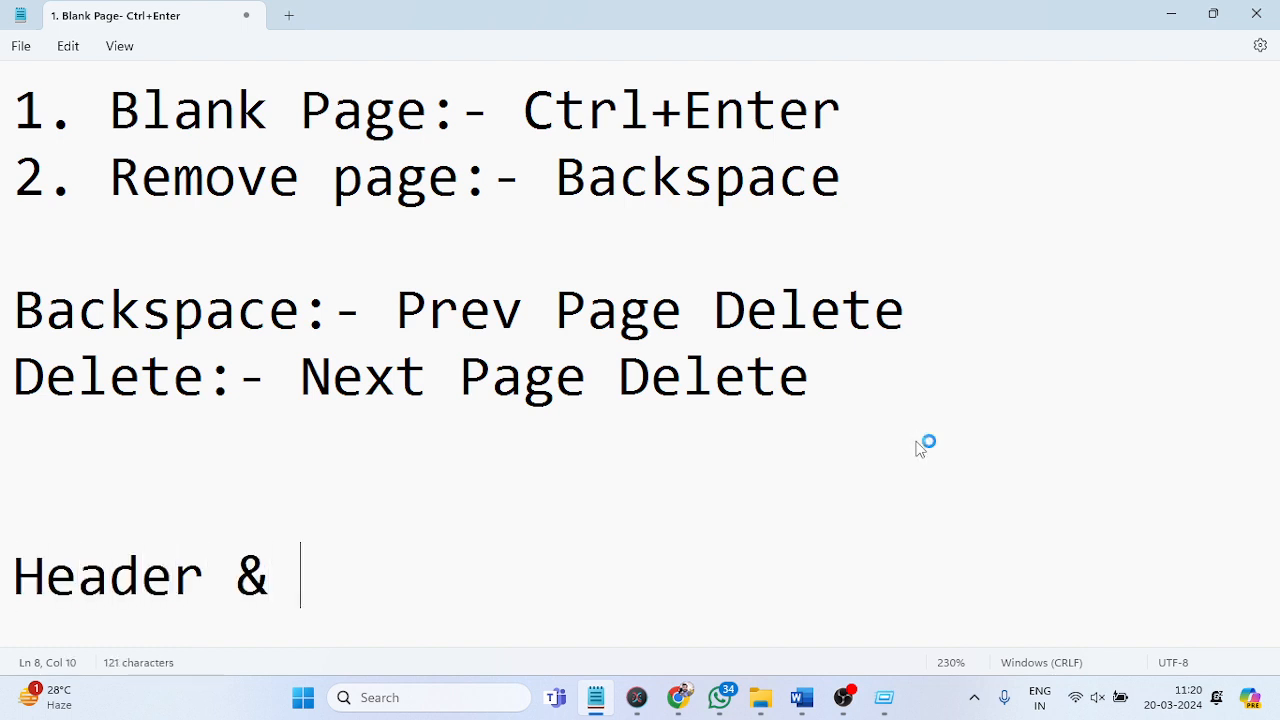
pyautogui.write('Footer')
pyautogui.press('Return')
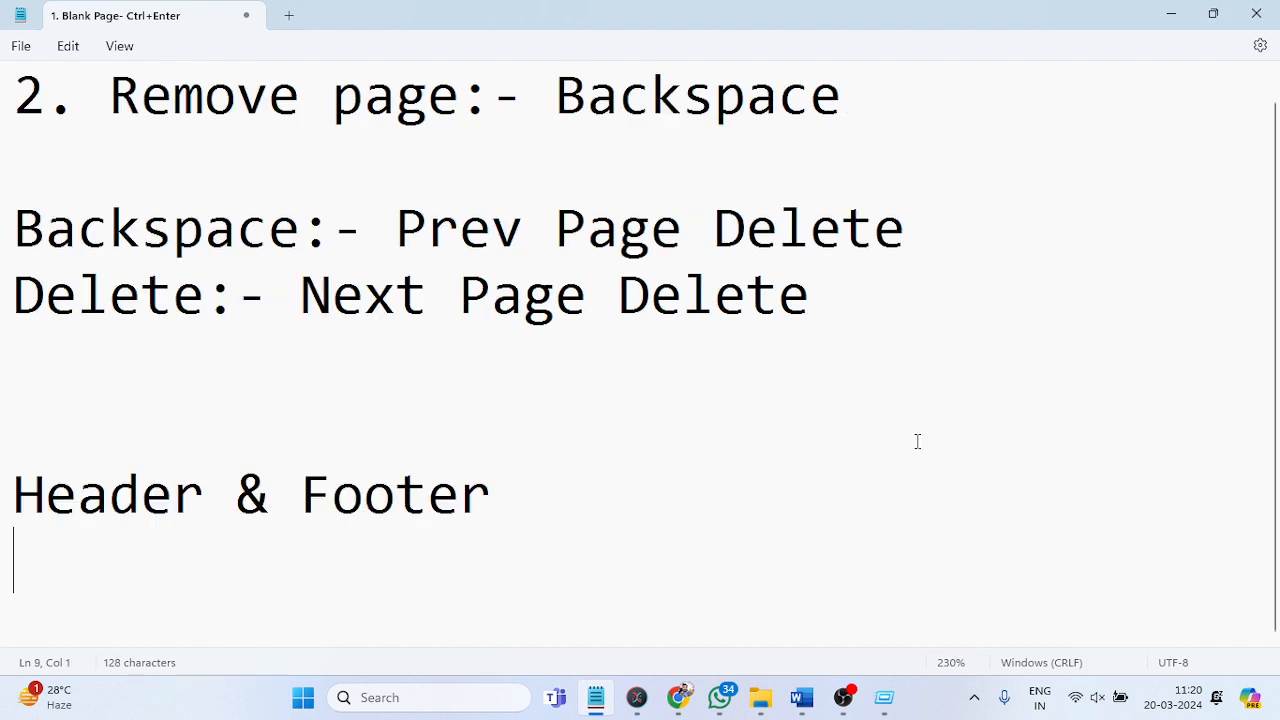
# Add the line "Page No" to the notes, followed by a blank line.
pyautogui.write('Page Npo')
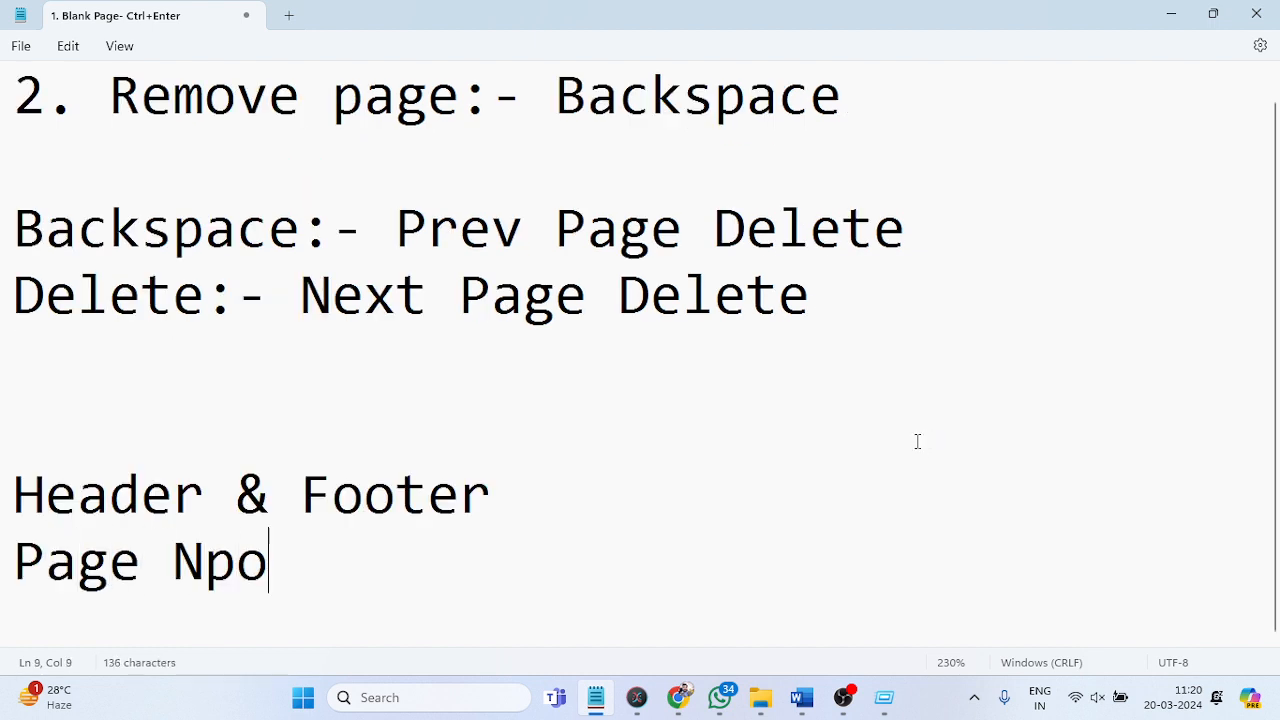
pyautogui.press('BackSpace')
pyautogui.press('BackSpace')
pyautogui.write('o')
pyautogui.press('Return')
pyautogui.press('Return')
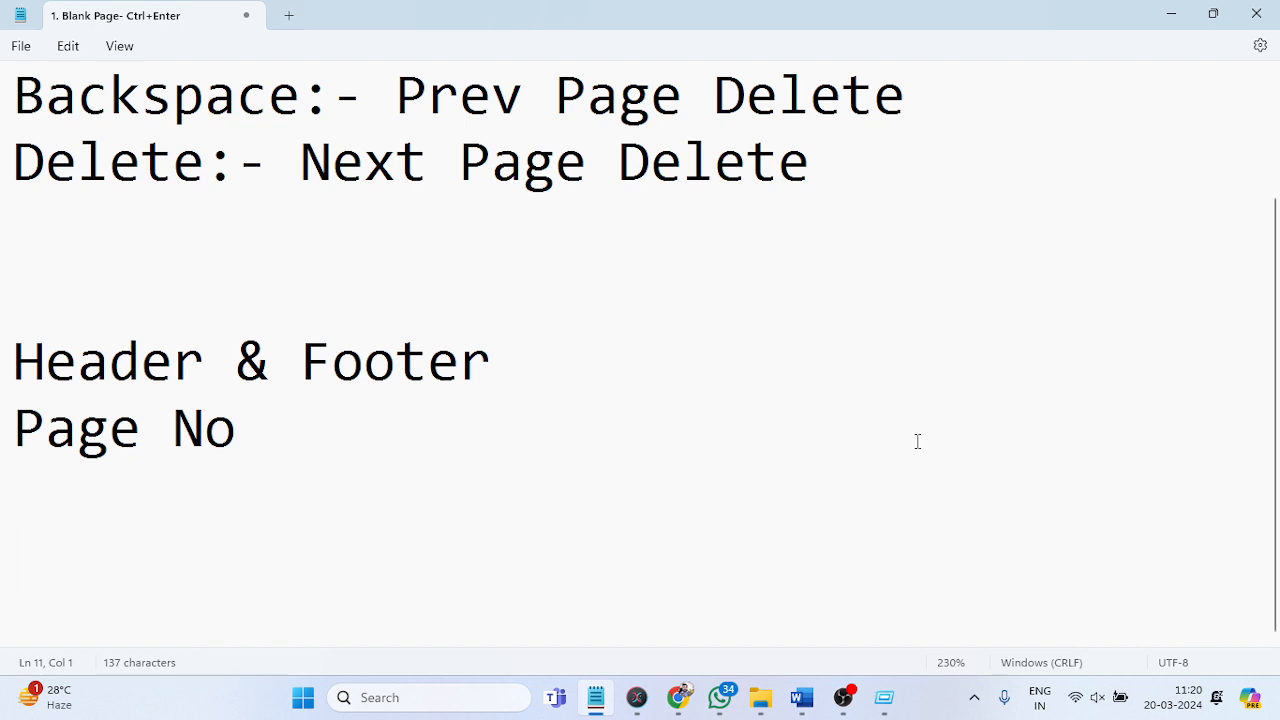
# Write the first task line "Work 1:- Create 50 Blank Pages" in the notes.
pyautogui.write('Work 1:-')
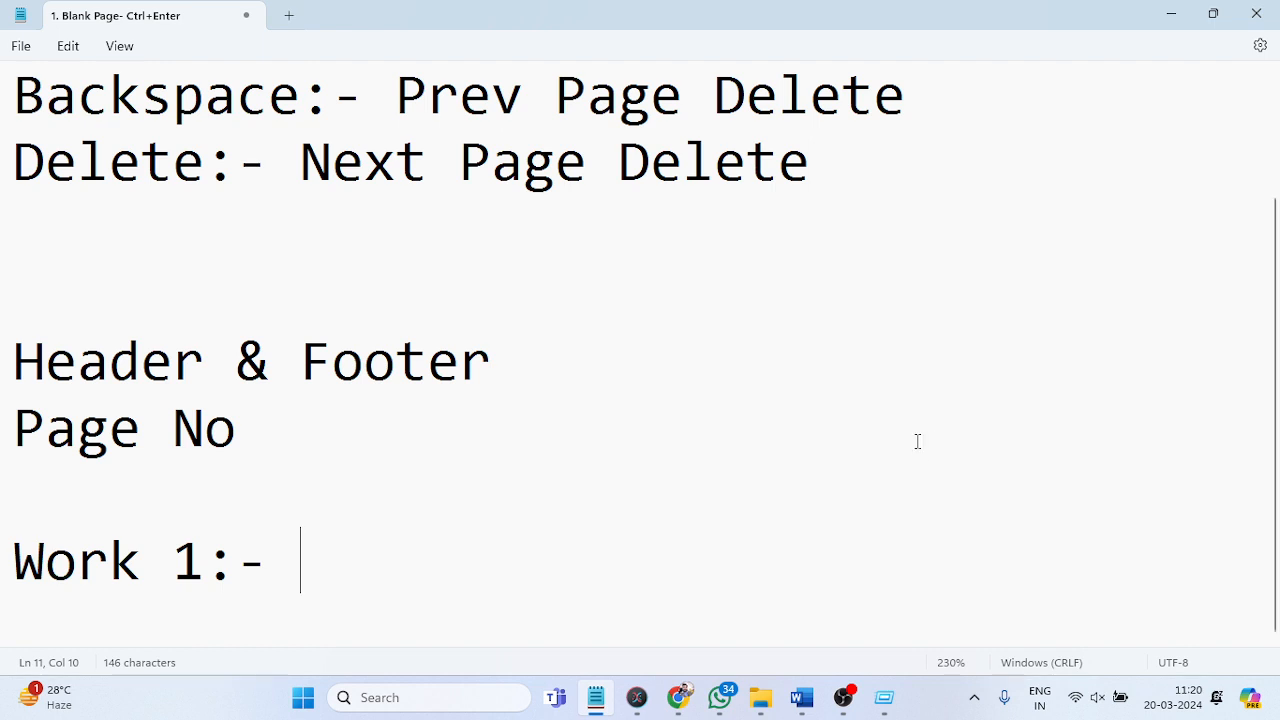
pyautogui.write('Create 50')
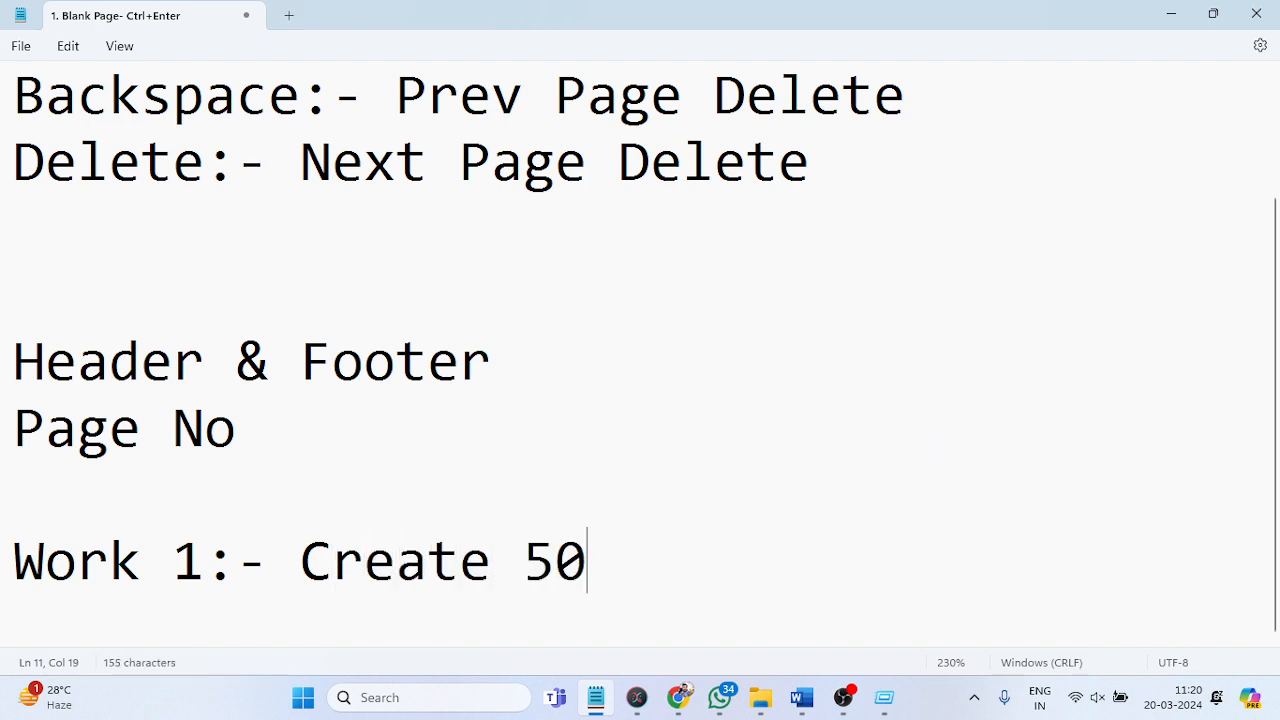
pyautogui.write(' Blank Page')
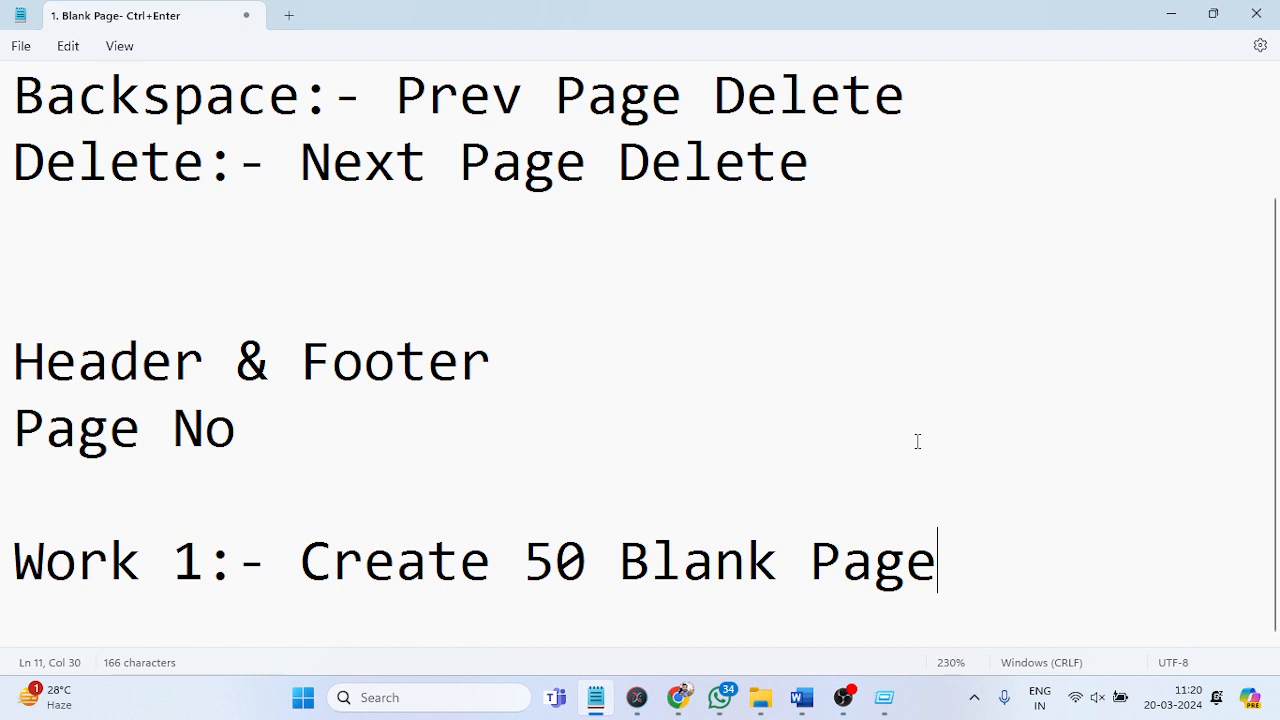
pyautogui.write('s')
pyautogui.press('Return')
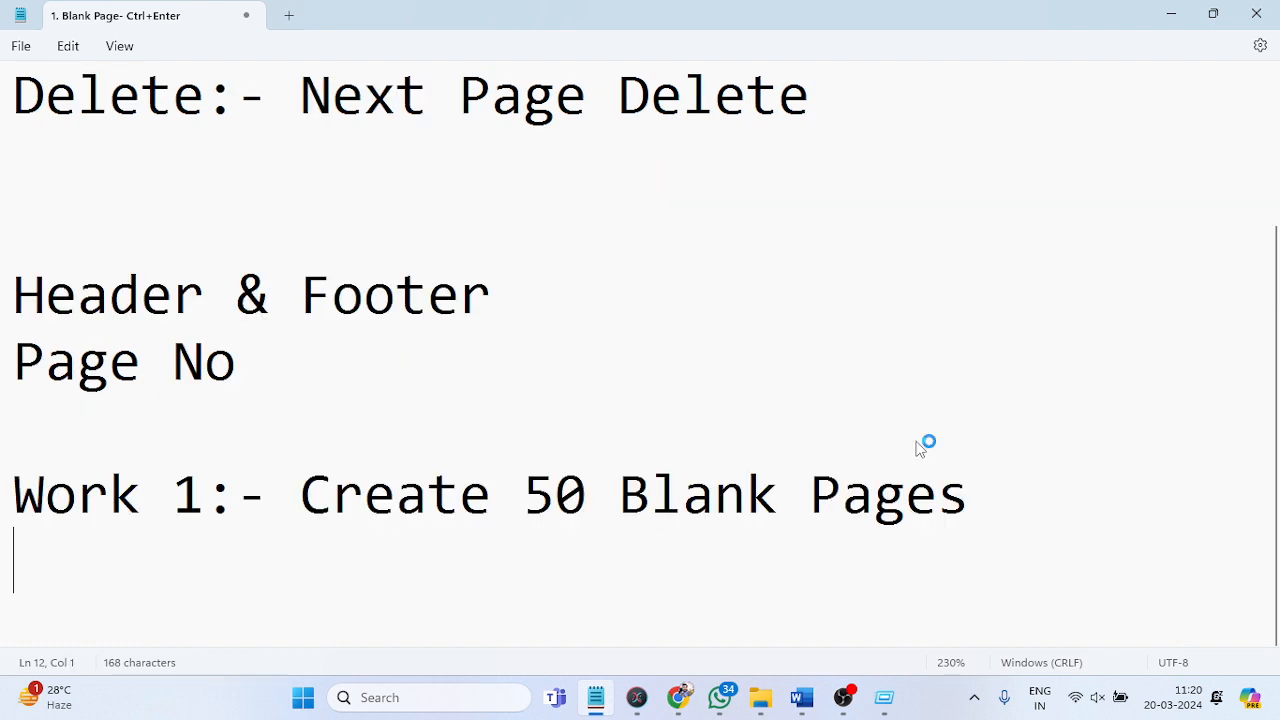
# Start the second task line in the notes with the label "Work 2:-".
pyautogui.write('Work 2:')
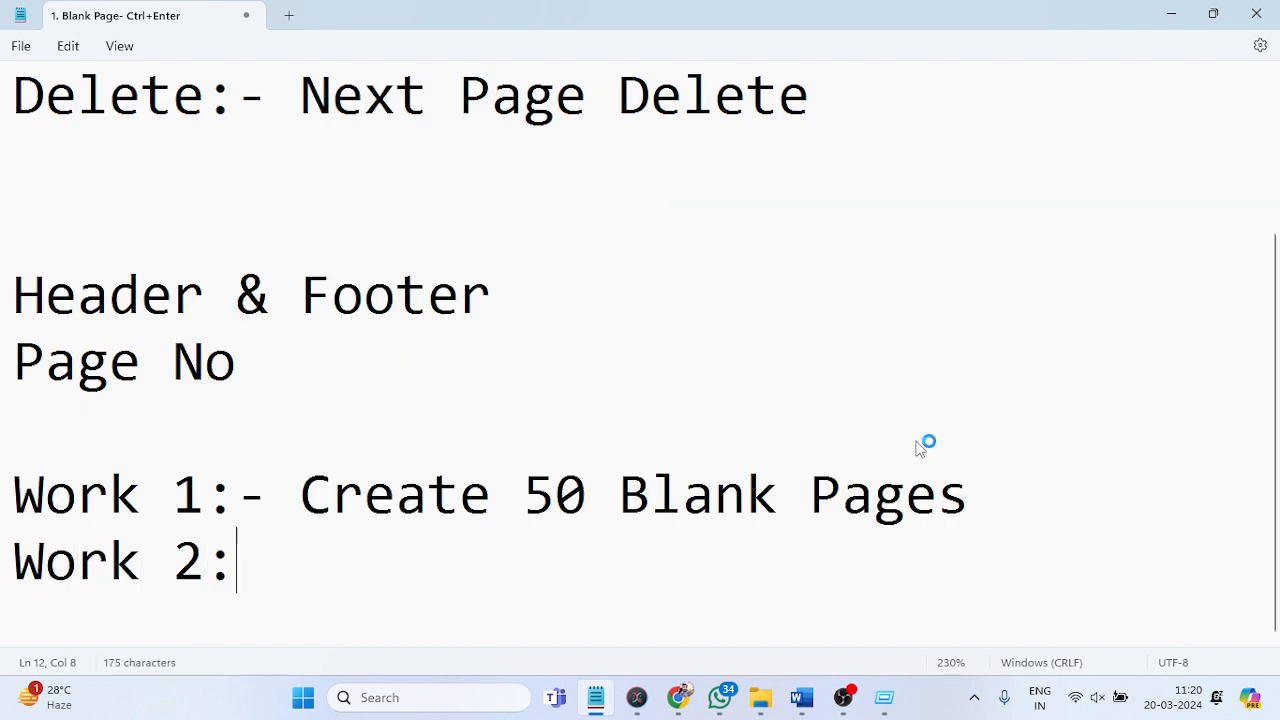
pyautogui.write('- Create')
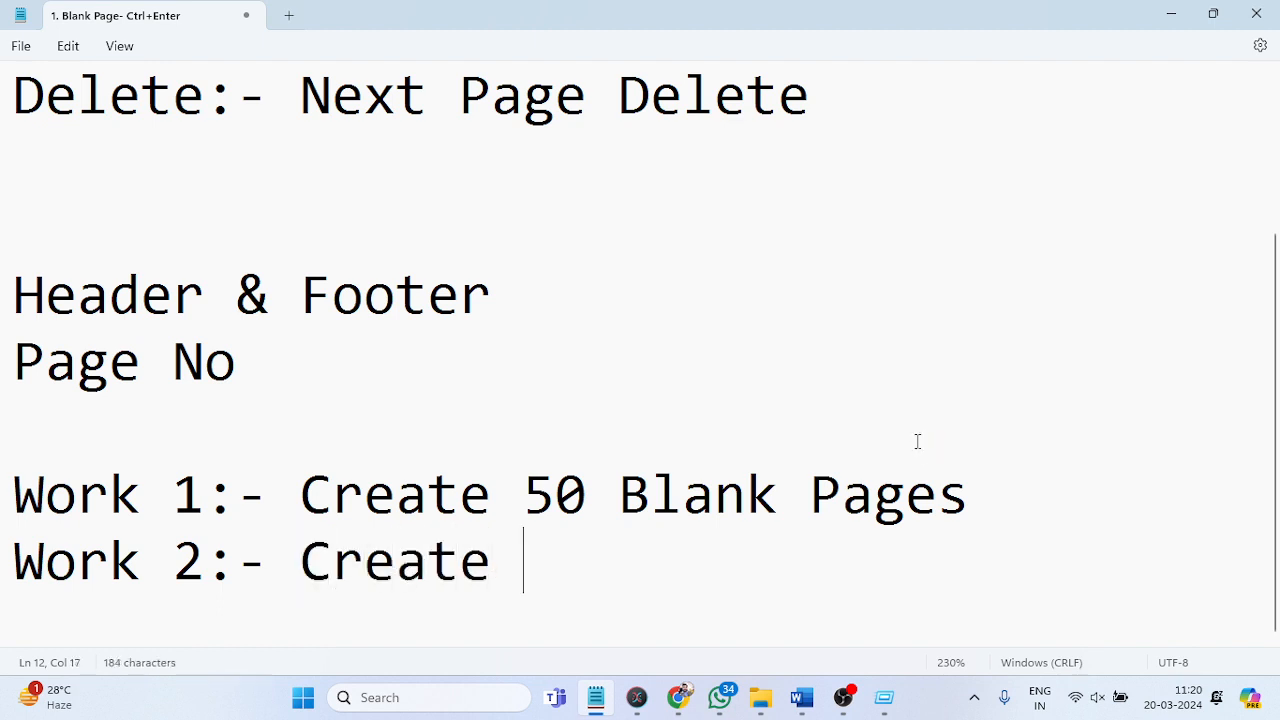
pyautogui.press('BackSpace')
pyautogui.press('BackSpace')
pyautogui.press('BackSpace')
pyautogui.press('BackSpace')
pyautogui.press('BackSpace')
pyautogui.press('BackSpace')
pyautogui.press('BackSpace')
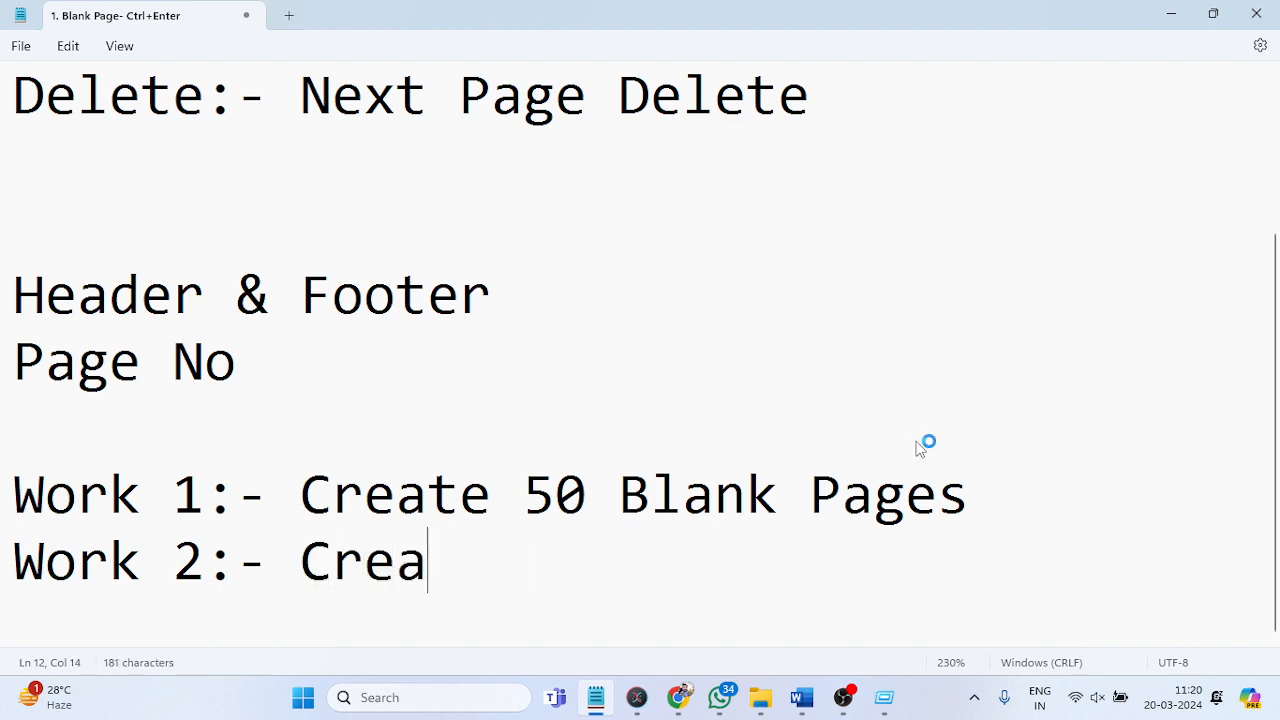
# Continue the second task with the text "Write down the name of ur school".
pyautogui.write('Wr')
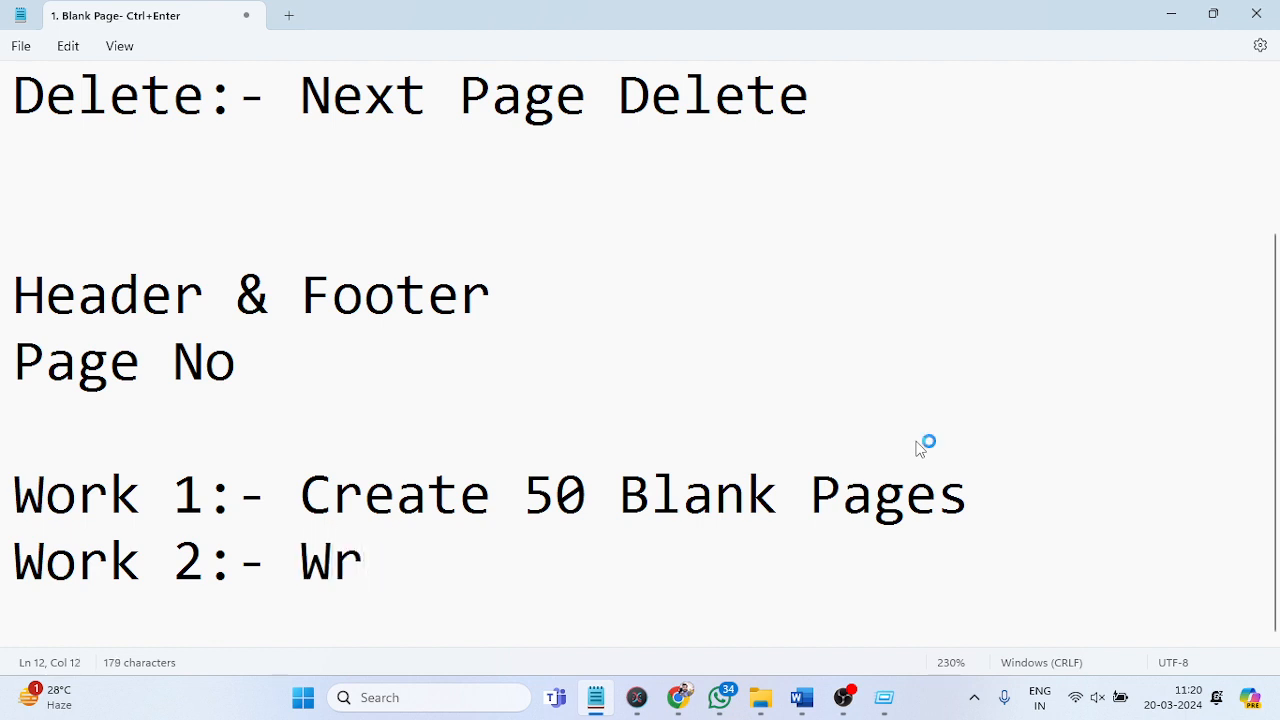
pyautogui.write('tie')
pyautogui.press('BackSpace')
pyautogui.press('BackSpace')
pyautogui.press('BackSpace')
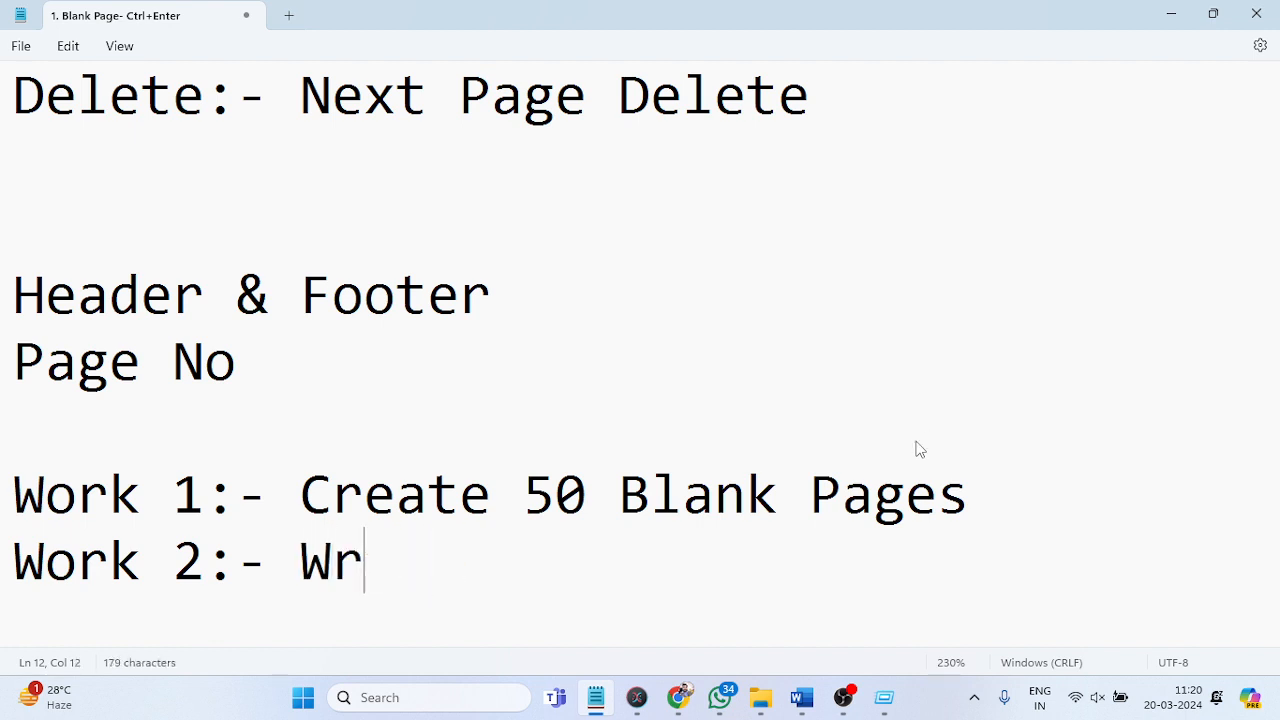
pyautogui.write('ite down the ')
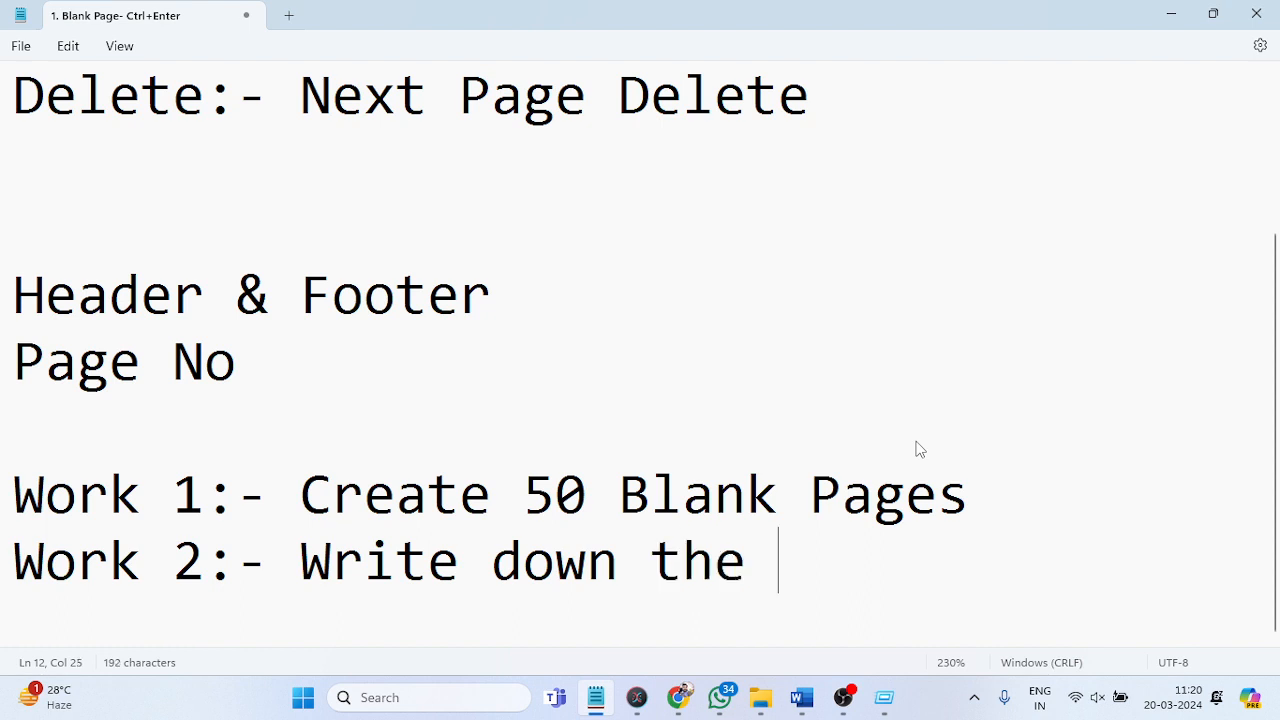
pyautogui.write('name of ur school onm')
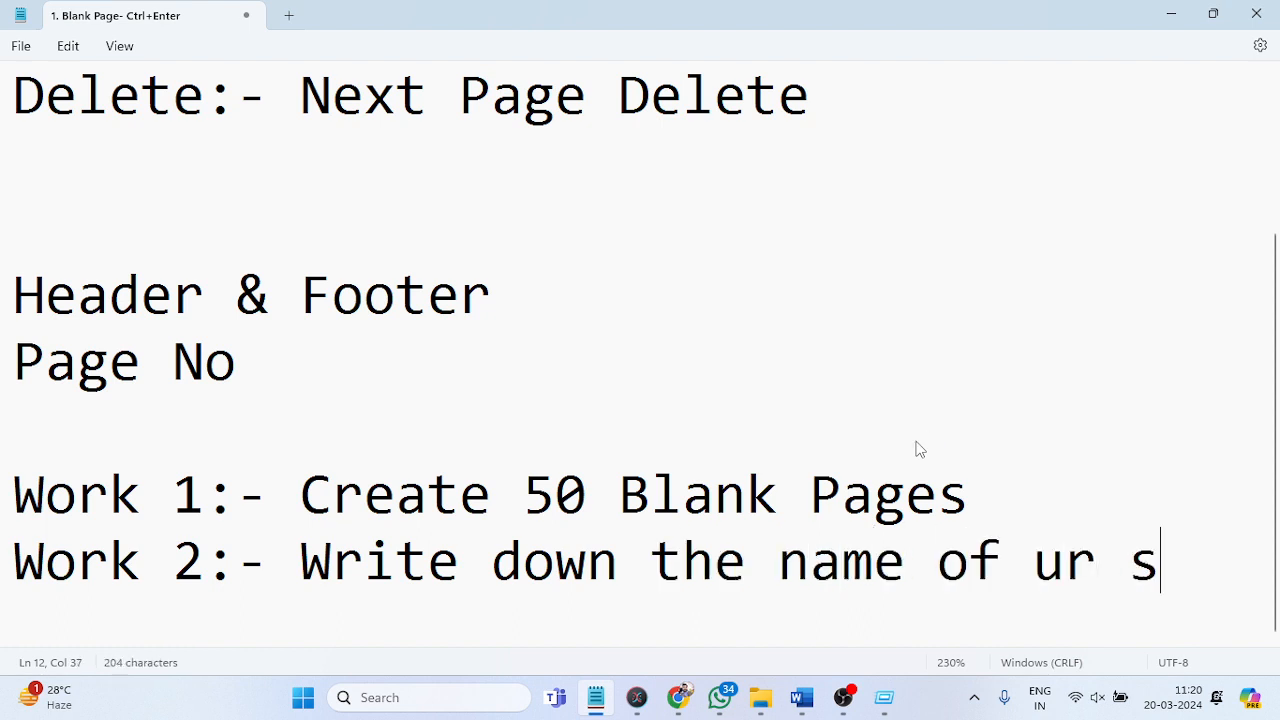
pyautogui.press('BackSpace')
pyautogui.press('BackSpace')
pyautogui.press('BackSpace')
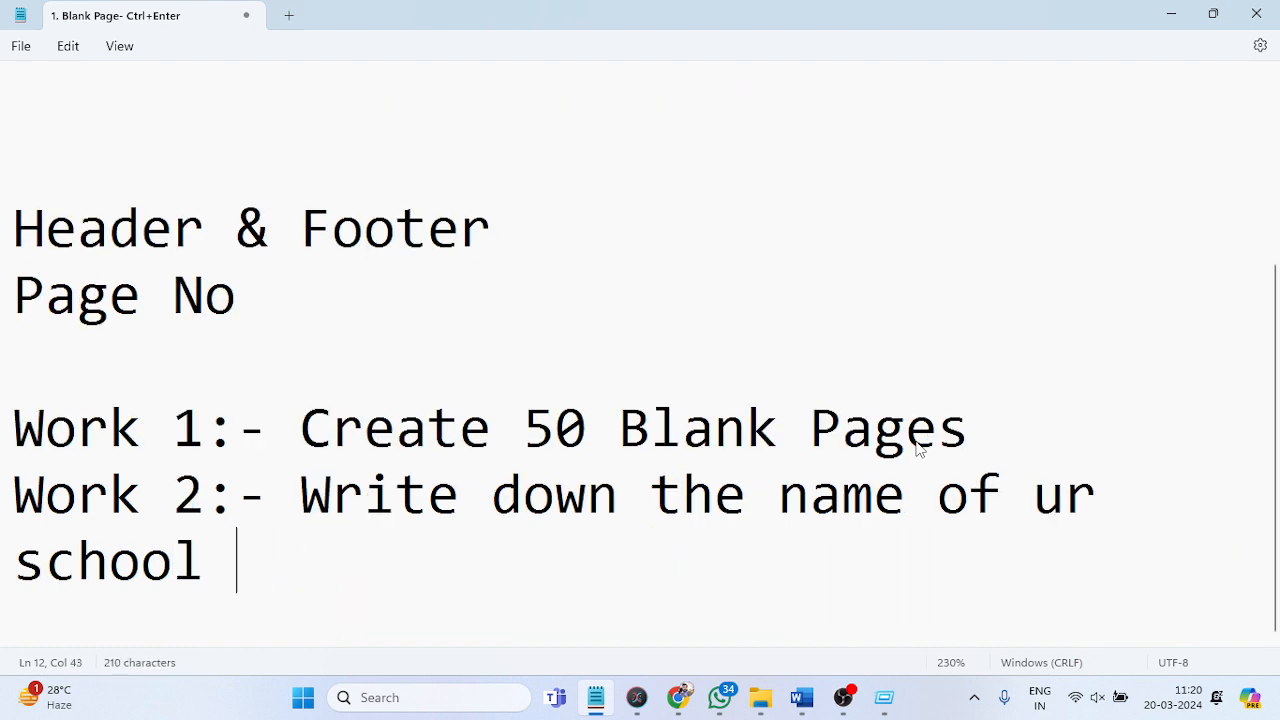
# Complete the second task with "in the header section of page." and begin a new line.
pyautogui.write('in the he')
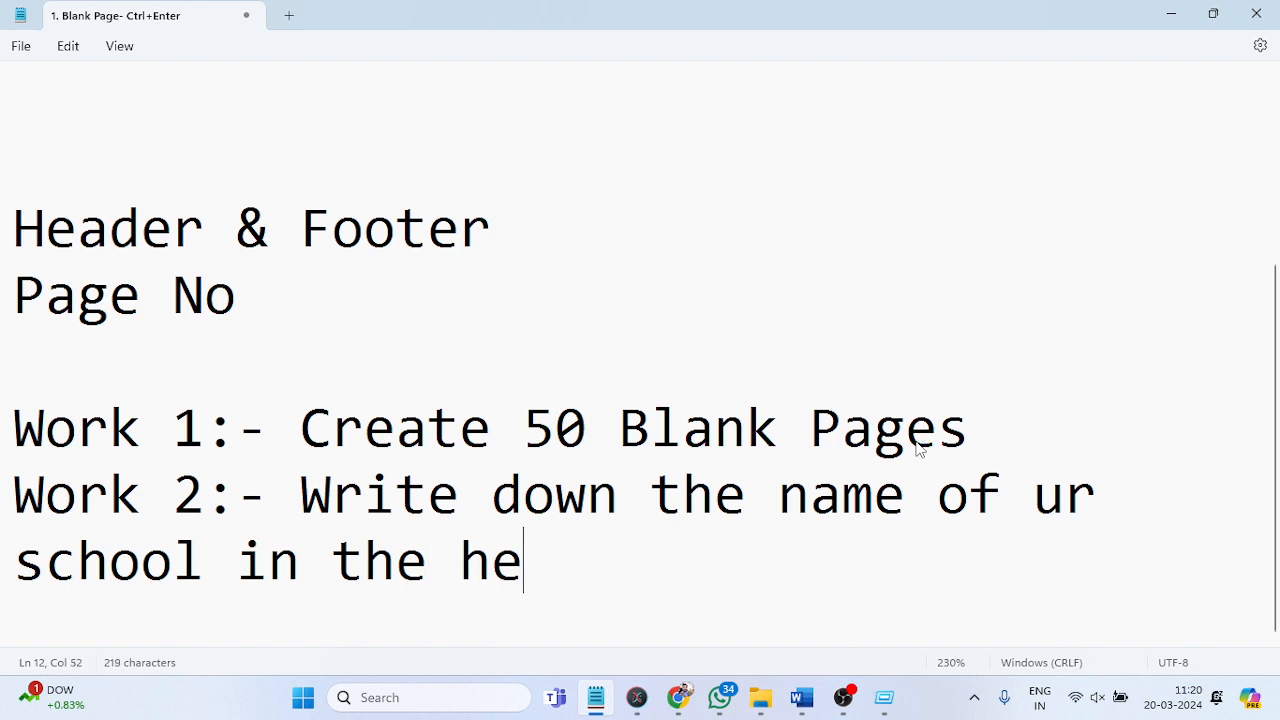
pyautogui.write('ader se')
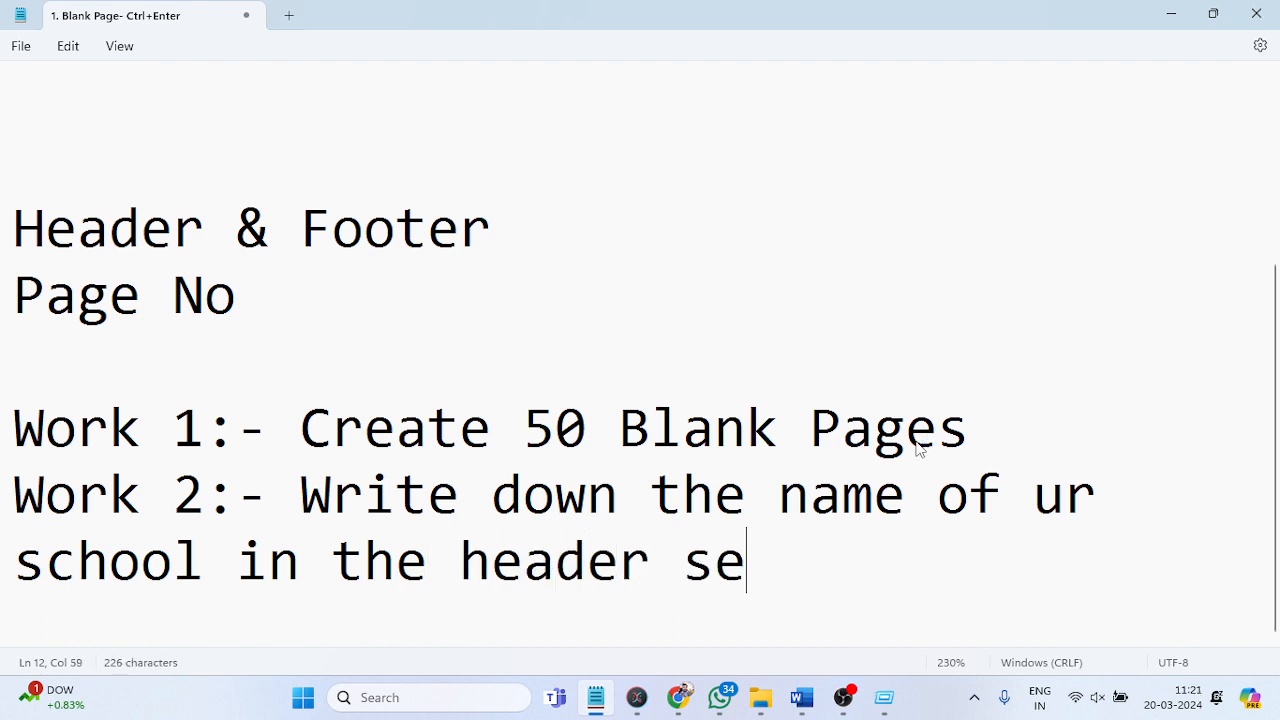
pyautogui.write('ction of')
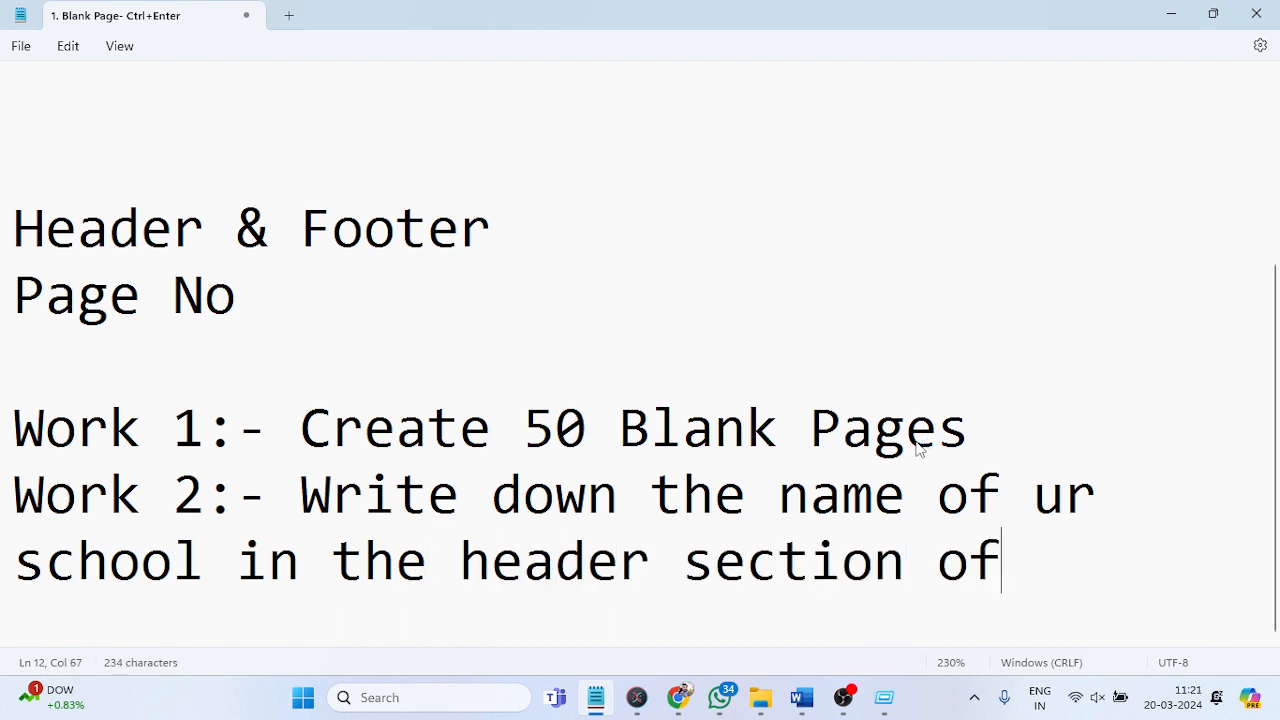
pyautogui.write(' page.')
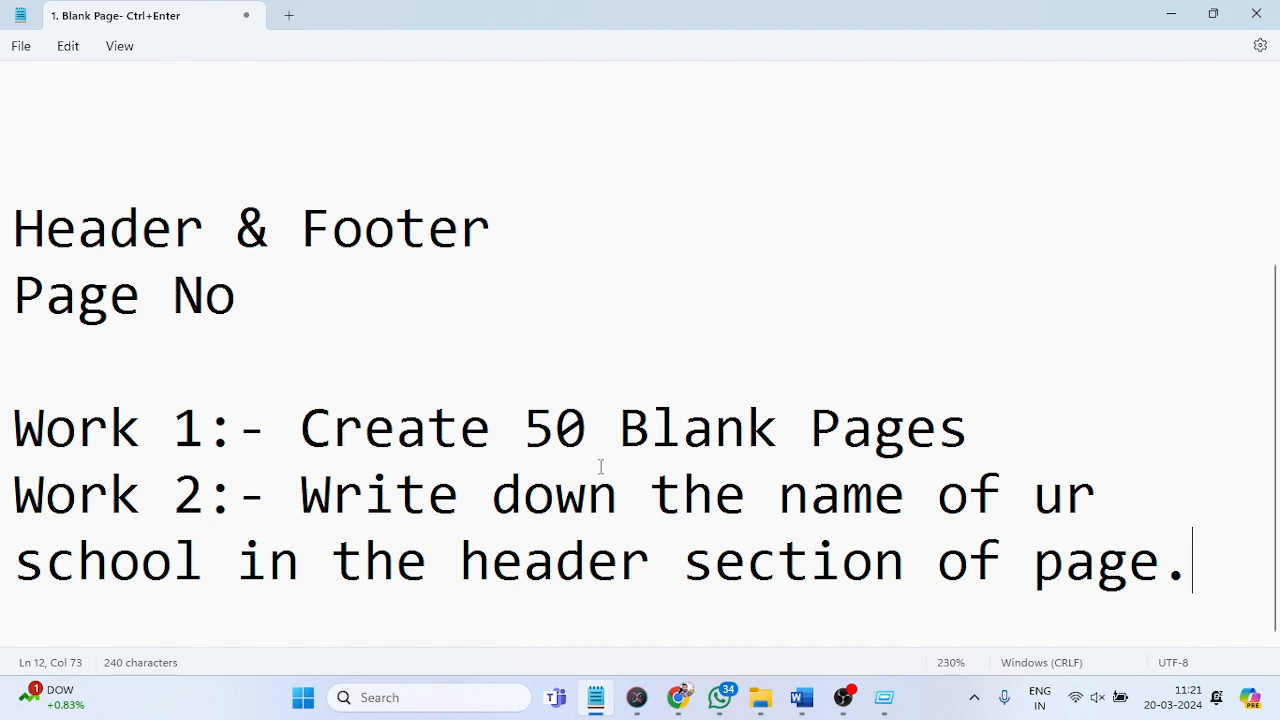
pyautogui.press('Return')
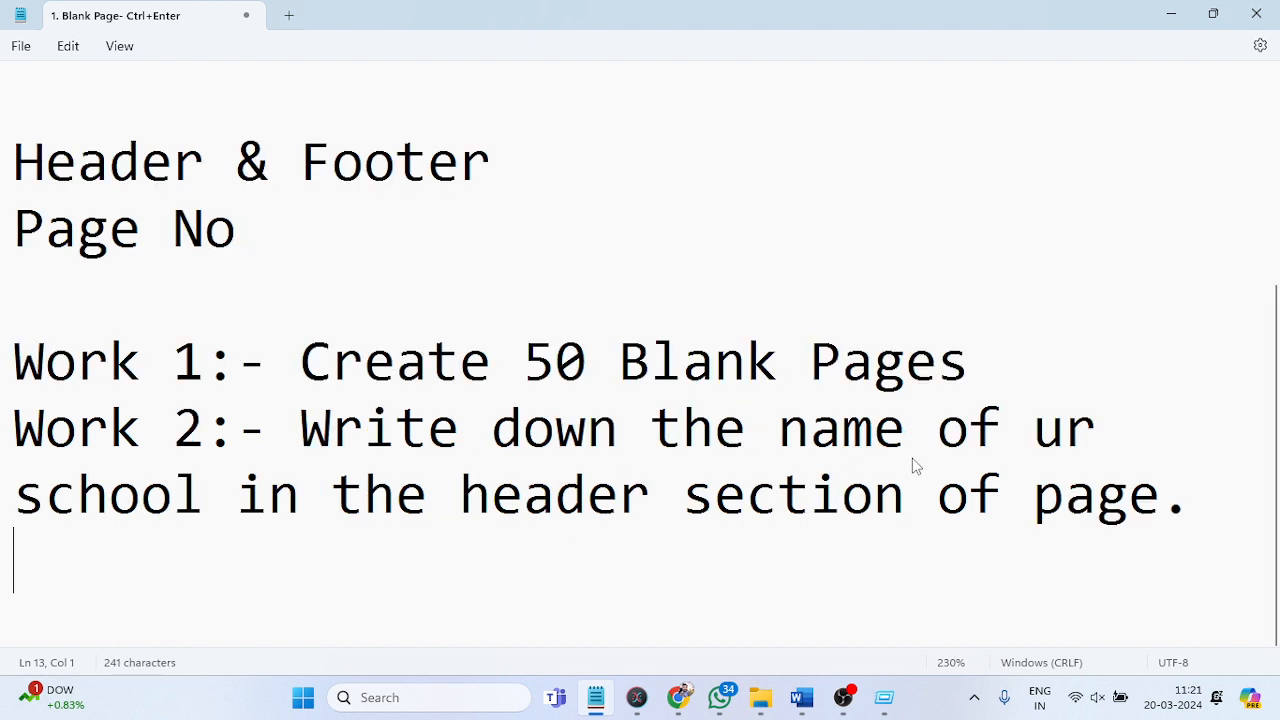
# Write the third task line "Work 3:- Add address in footer." and begin a new line.
pyautogui.write('Work 3:- ')
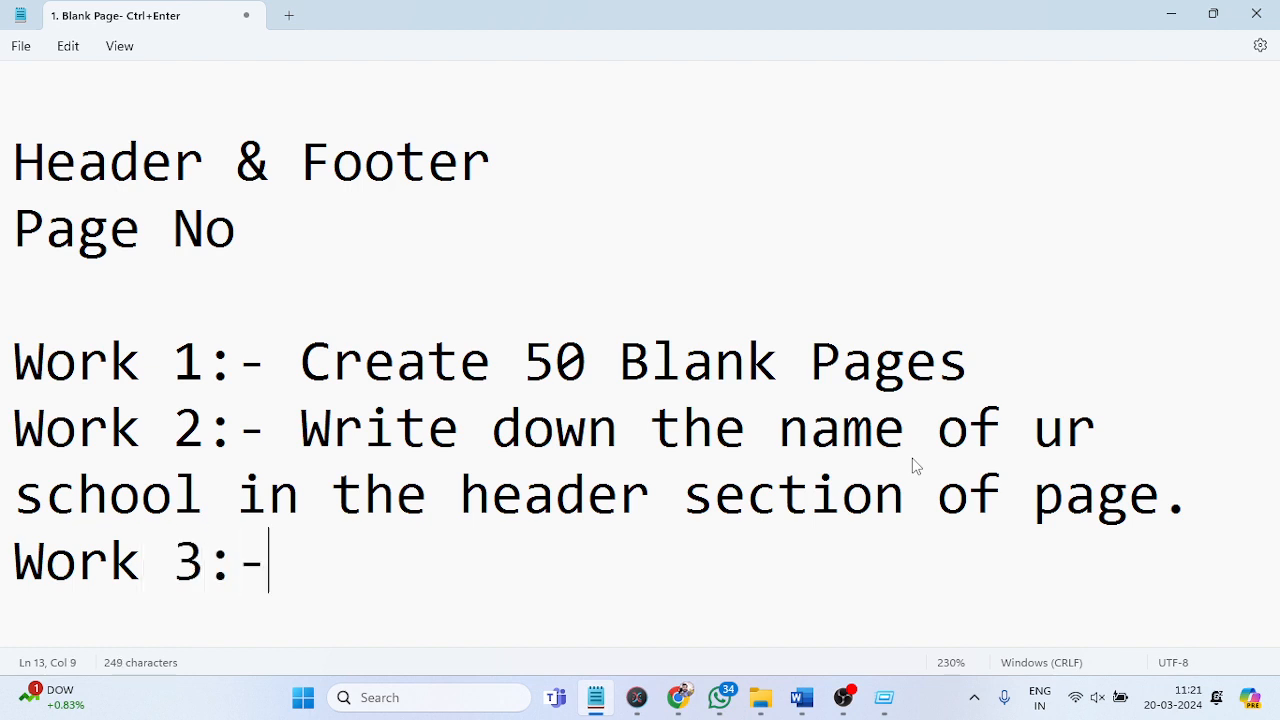
pyautogui.write('Add ')
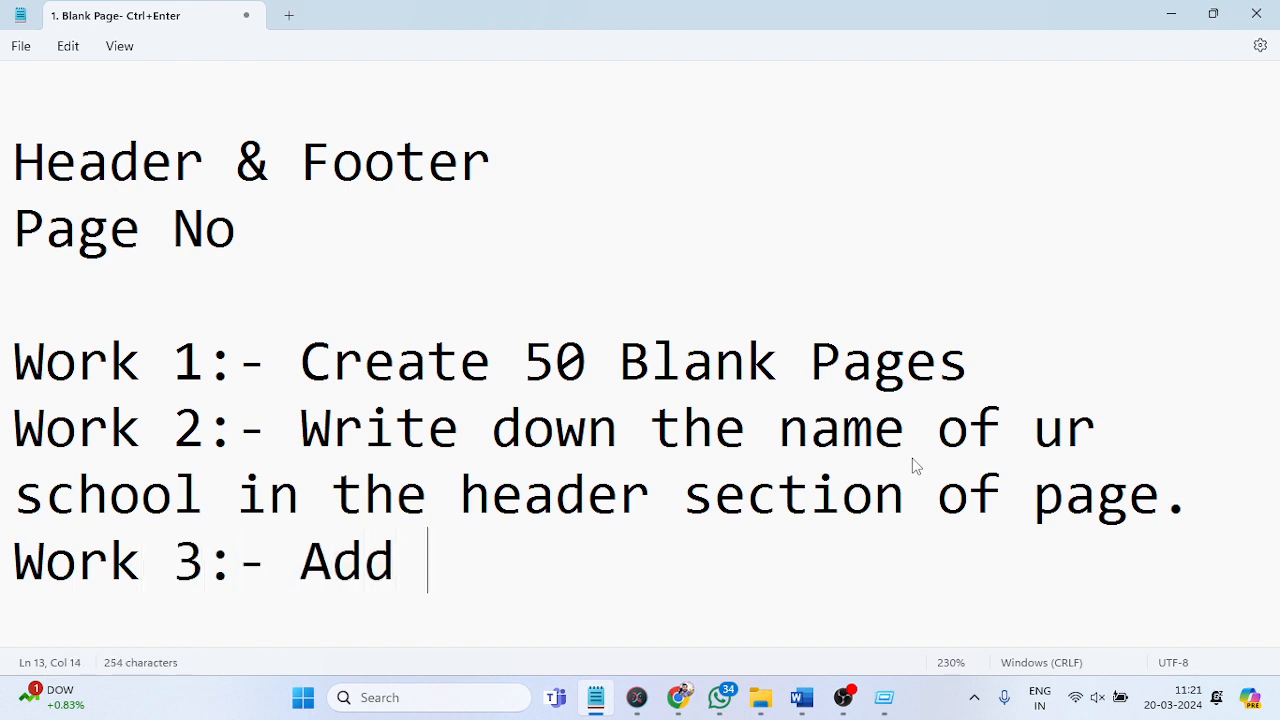
pyautogui.write('address of')
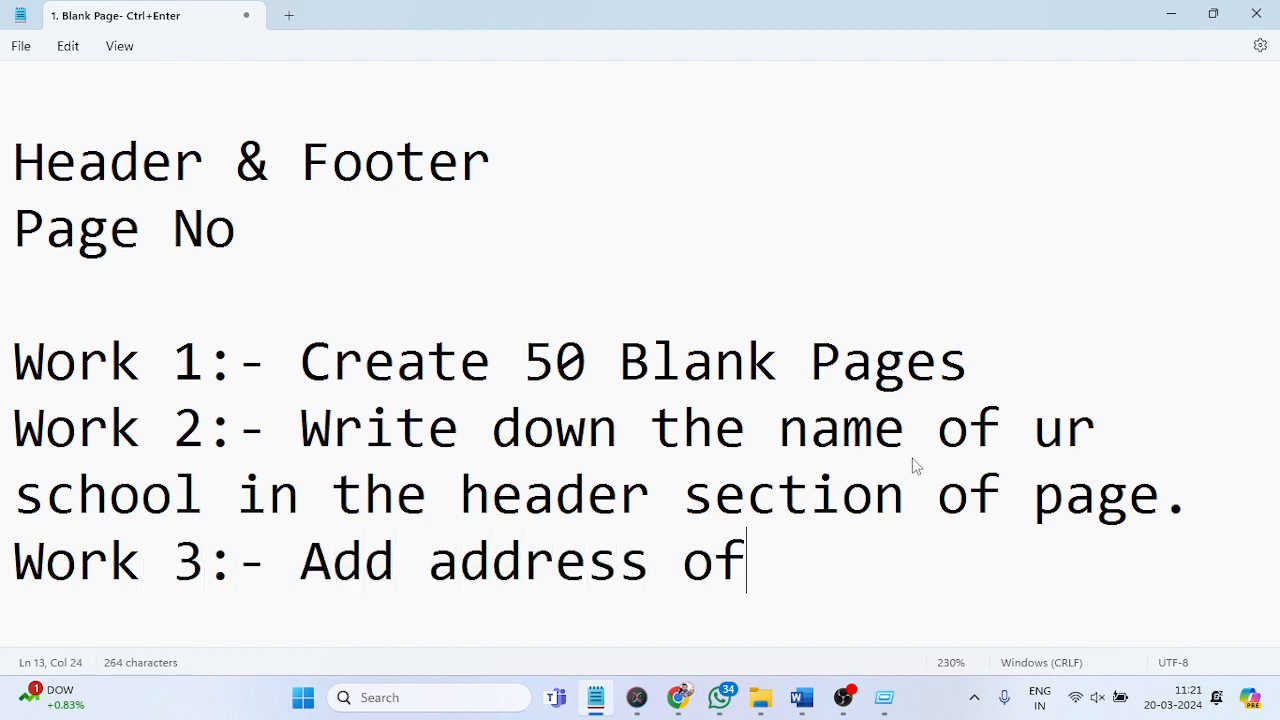
pyautogui.press('BackSpace')
pyautogui.press('BackSpace')
pyautogui.write('in footer.')
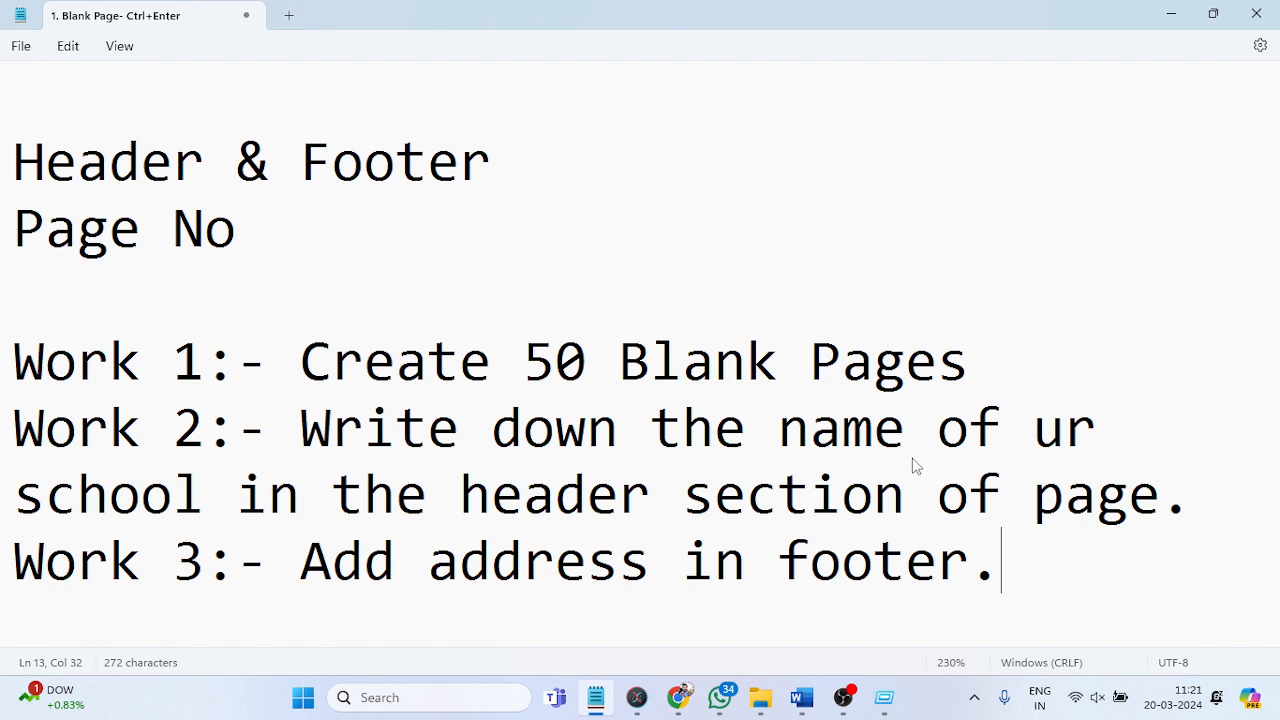
pyautogui.press('Return')
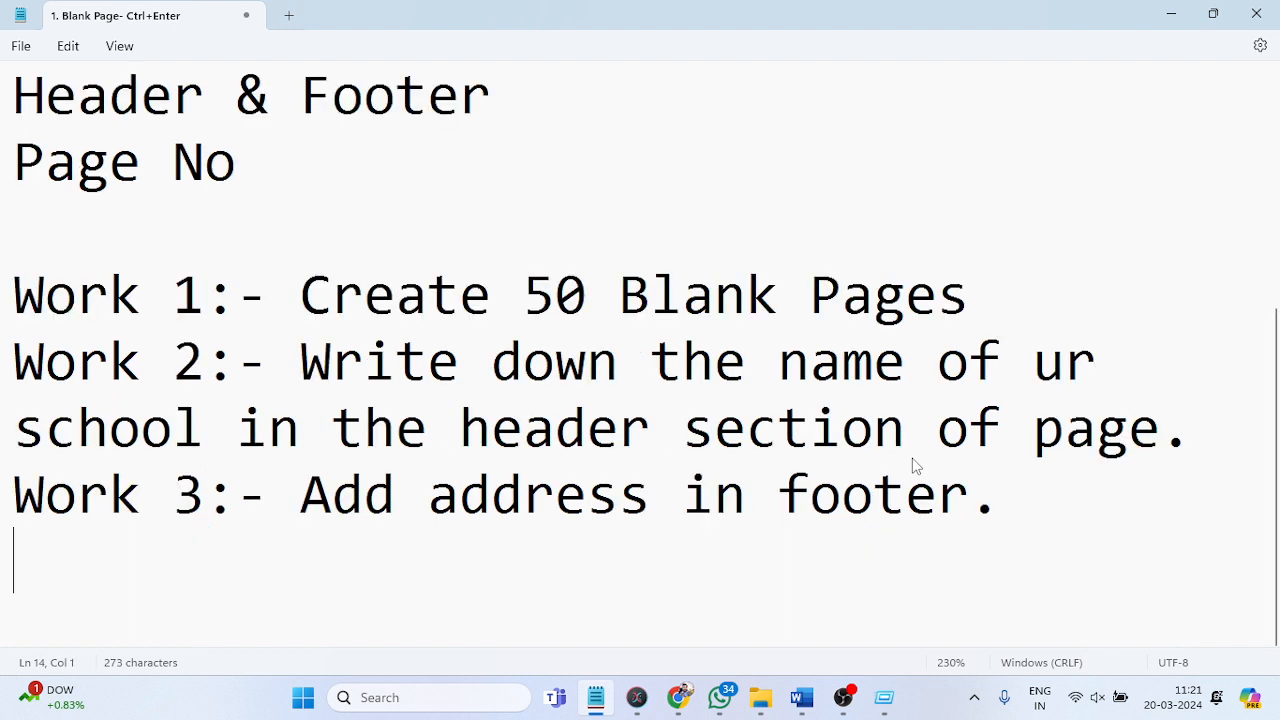
# Write the fourth task line as "Work 4:- Create 50 Blank &".
pyautogui.write('Work 4:- ')
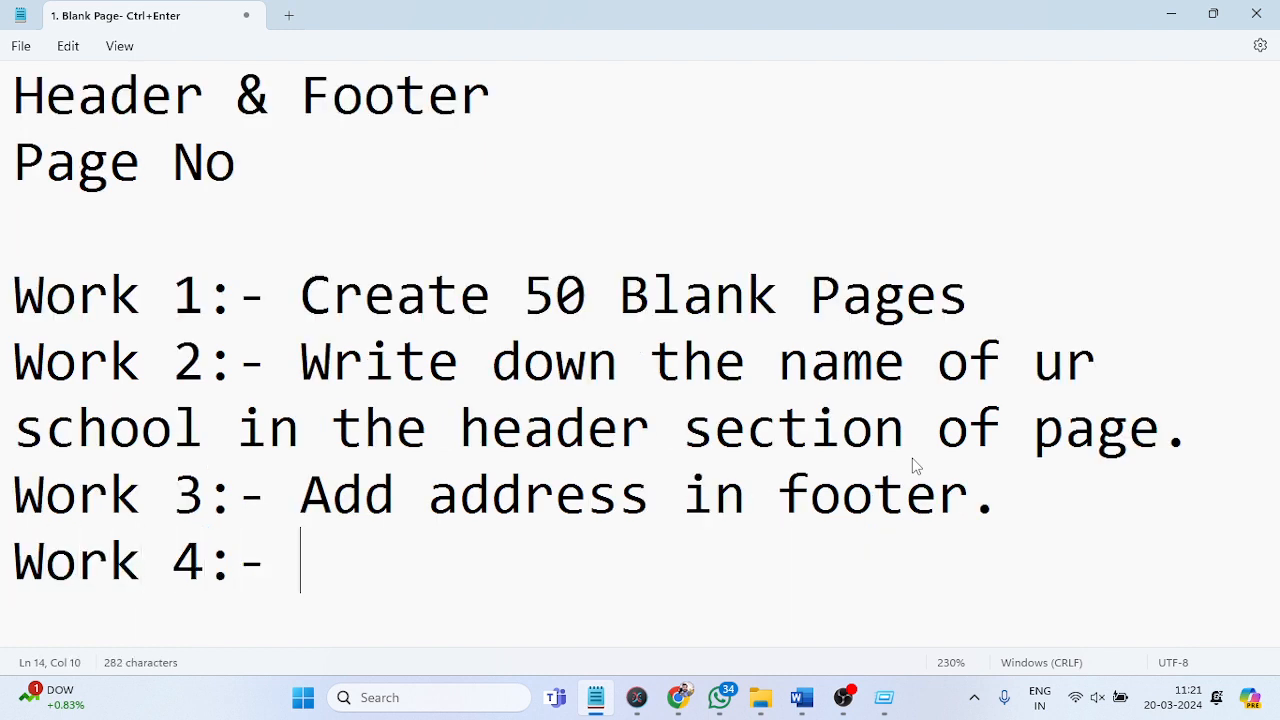
pyautogui.write('Create ')
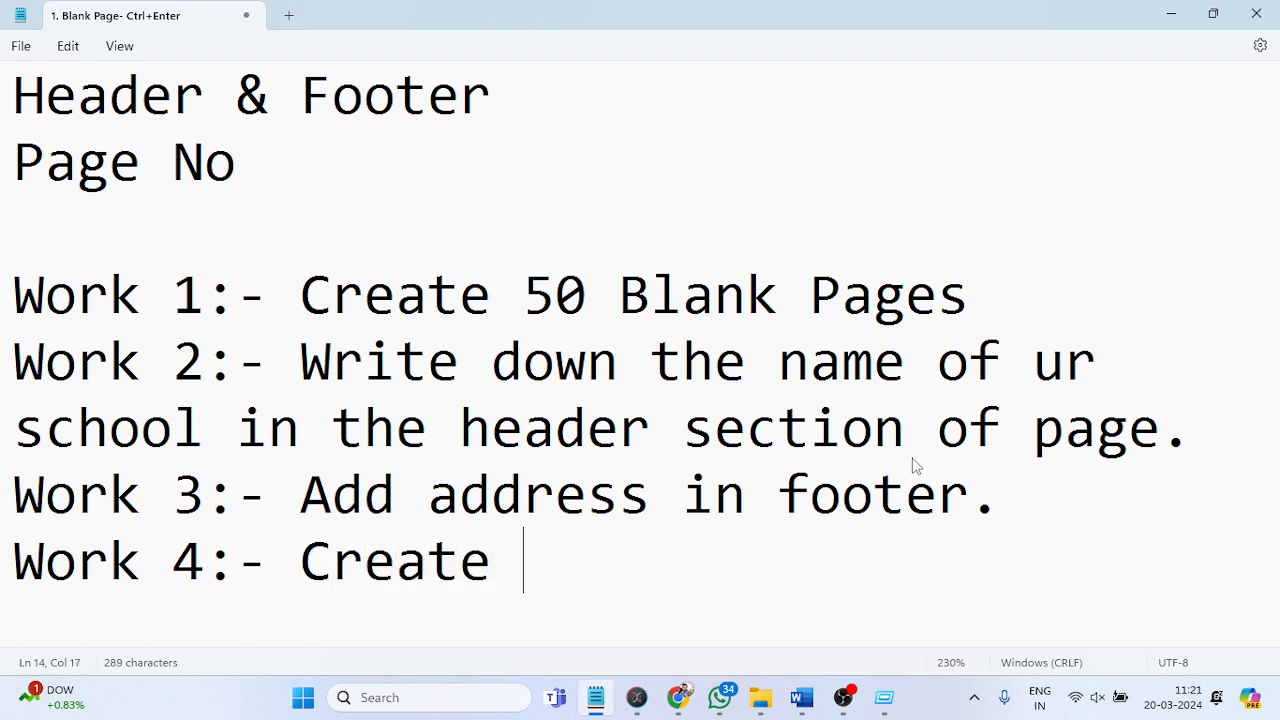
pyautogui.write('50 Blank')
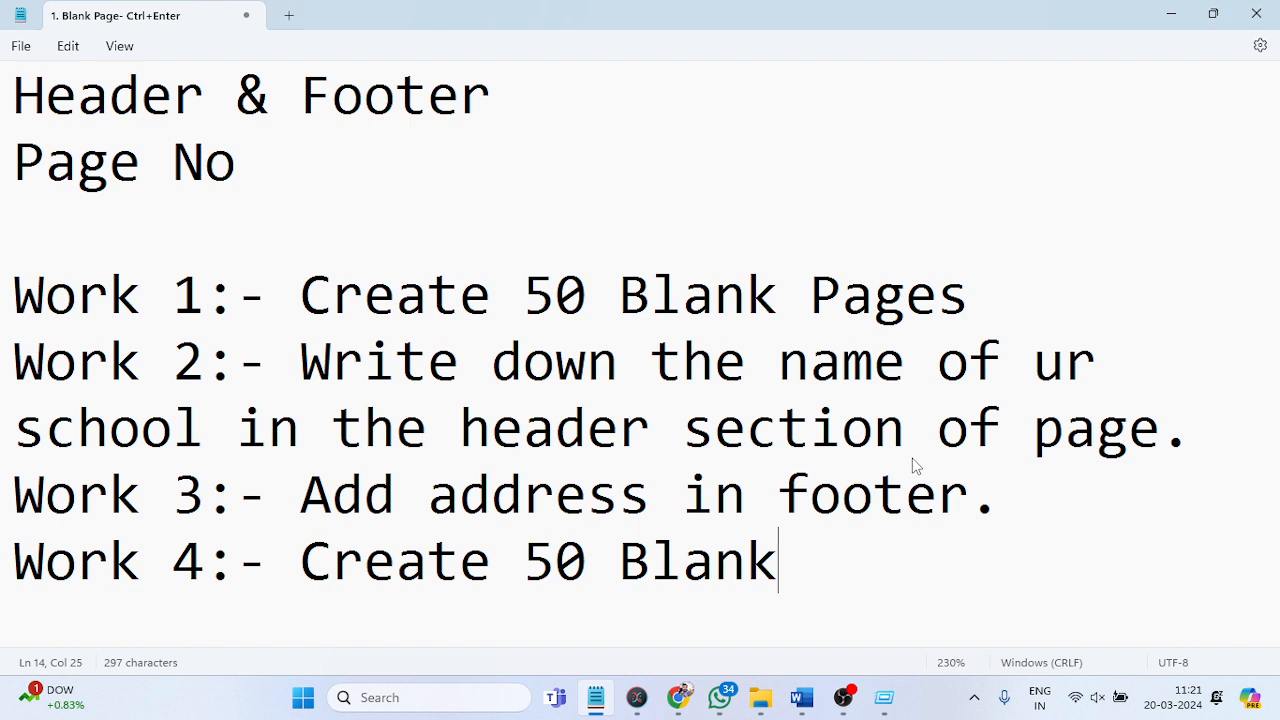
pyautogui.write(' &')
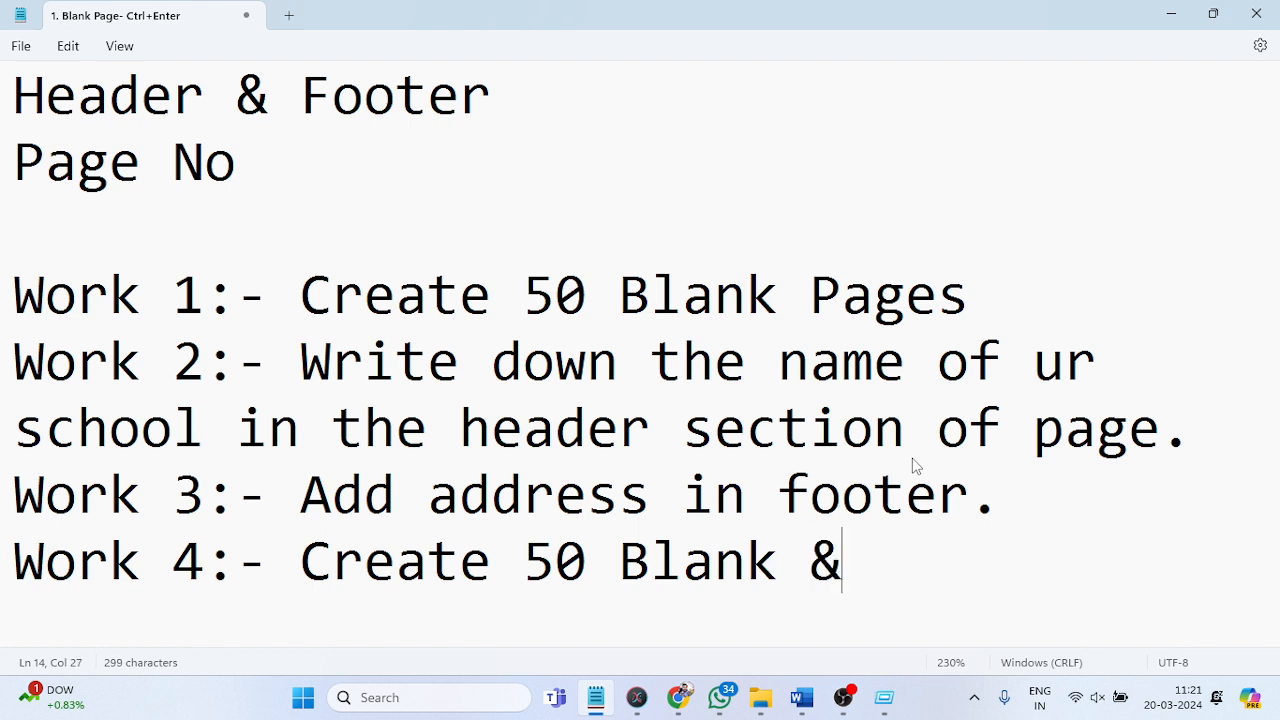